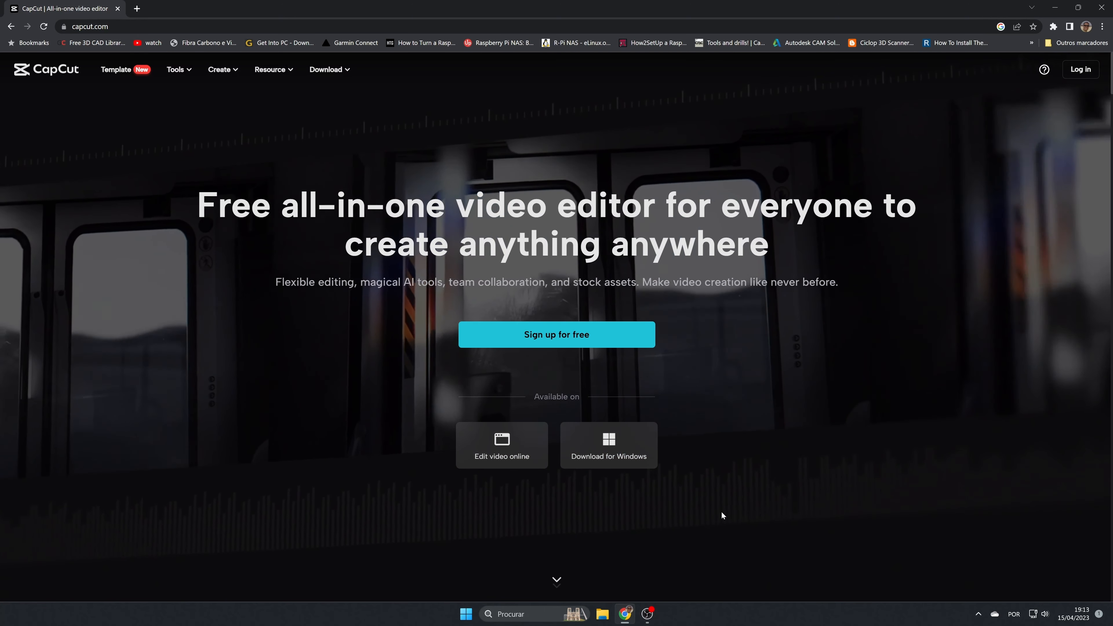
left_click(616, 447)
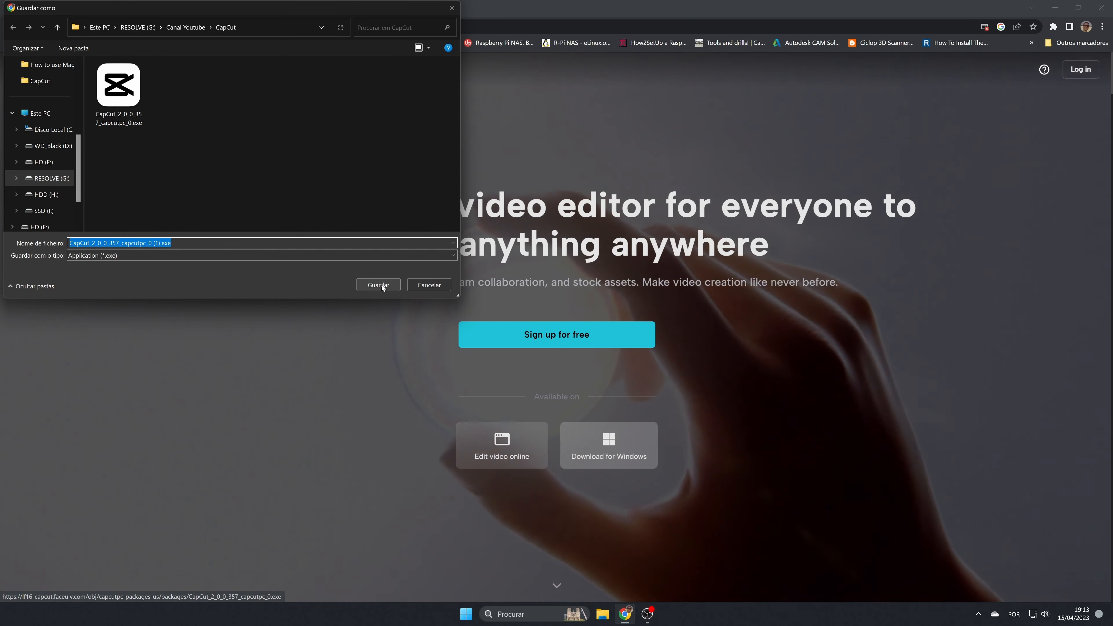
left_click_drag(381, 285, 448, 286)
left_click(439, 285)
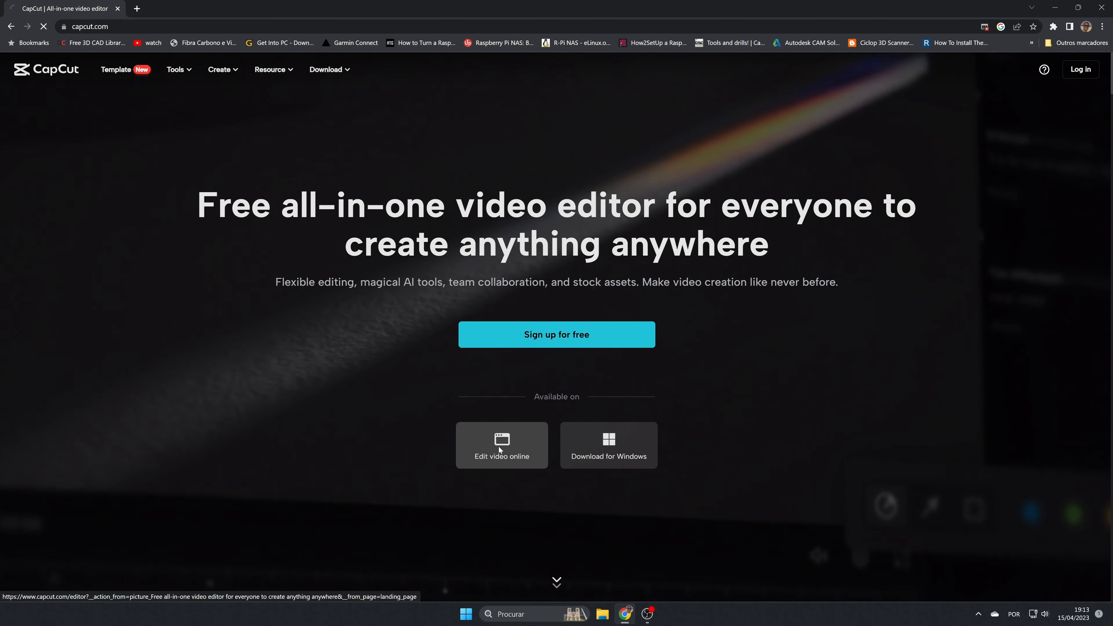
Open the online video editor from the CapCut website and show the project's media area.
left_click(498, 447)
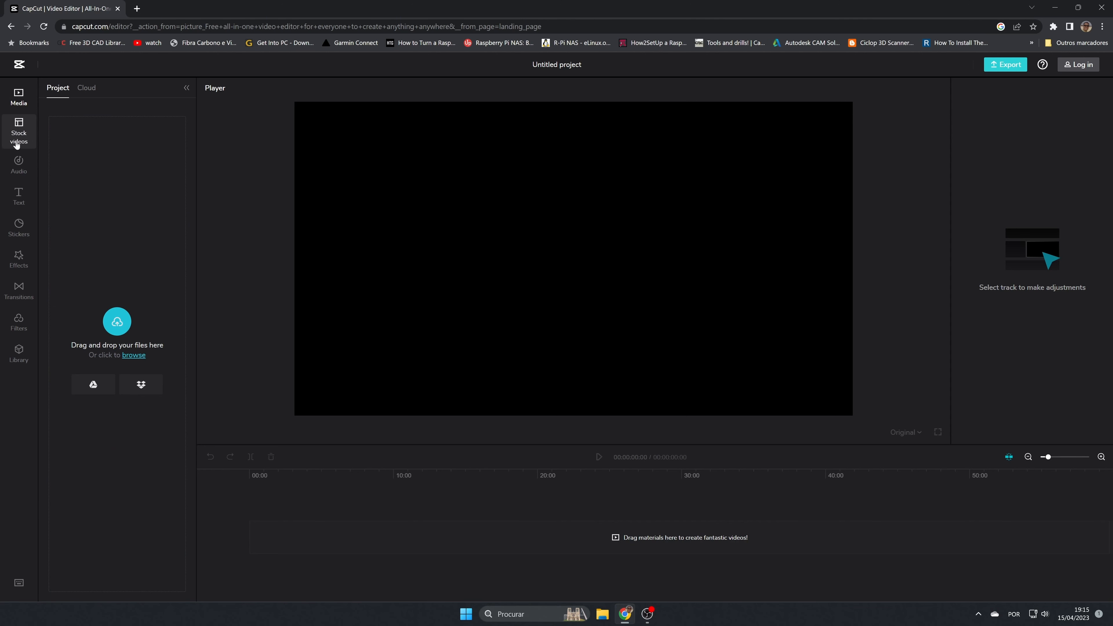
left_click(22, 102)
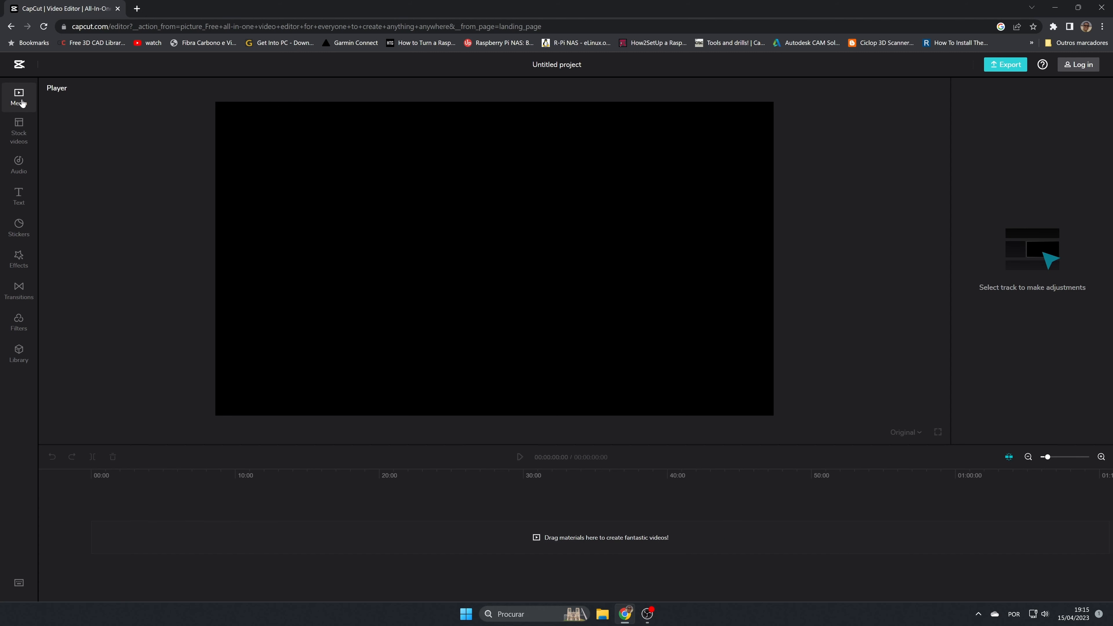
left_click(22, 102)
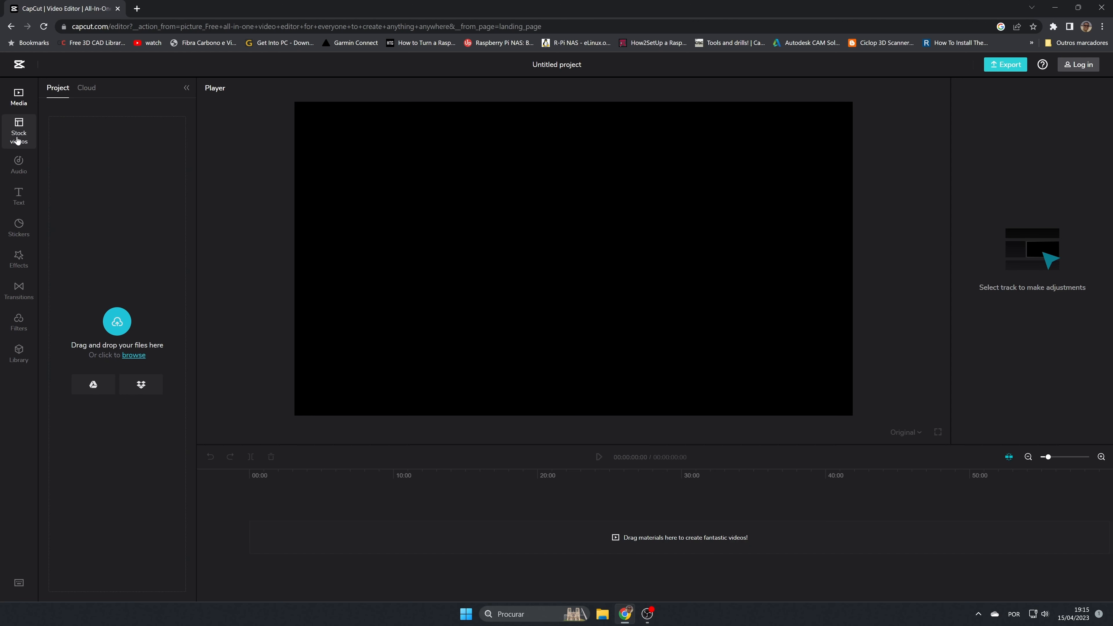
Browse the stock video library, from the animation clips down to the timelapse category.
left_click(26, 141)
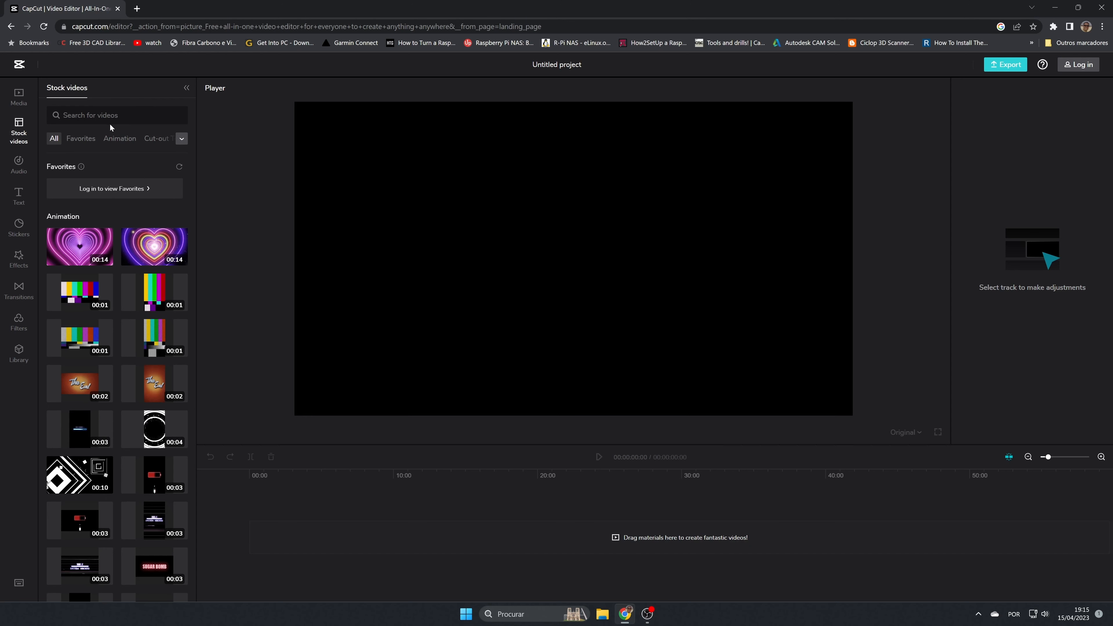
scroll(149, 349, "down", 10)
scroll(149, 350, "down", 10)
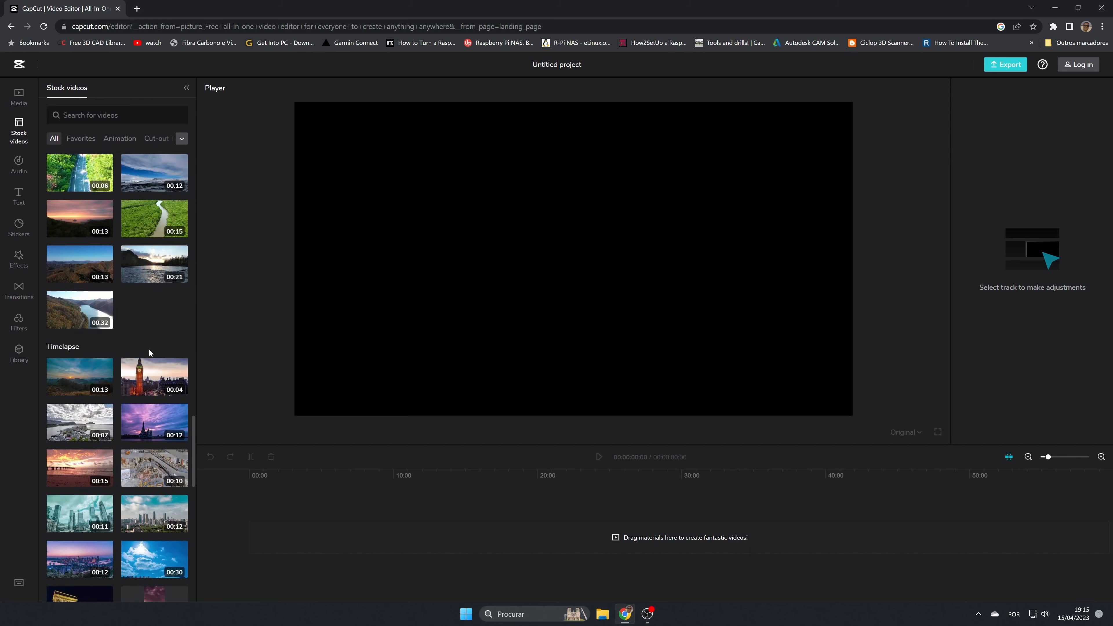
scroll(150, 354, "down", 5)
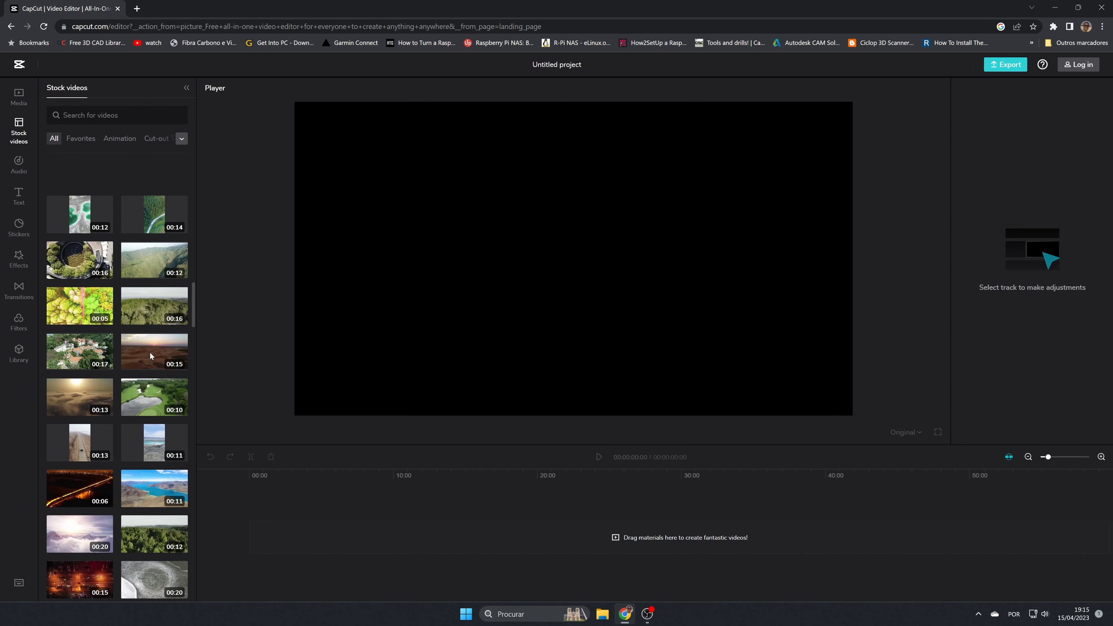
Browse the recommended songs in the music library.
left_click(23, 166)
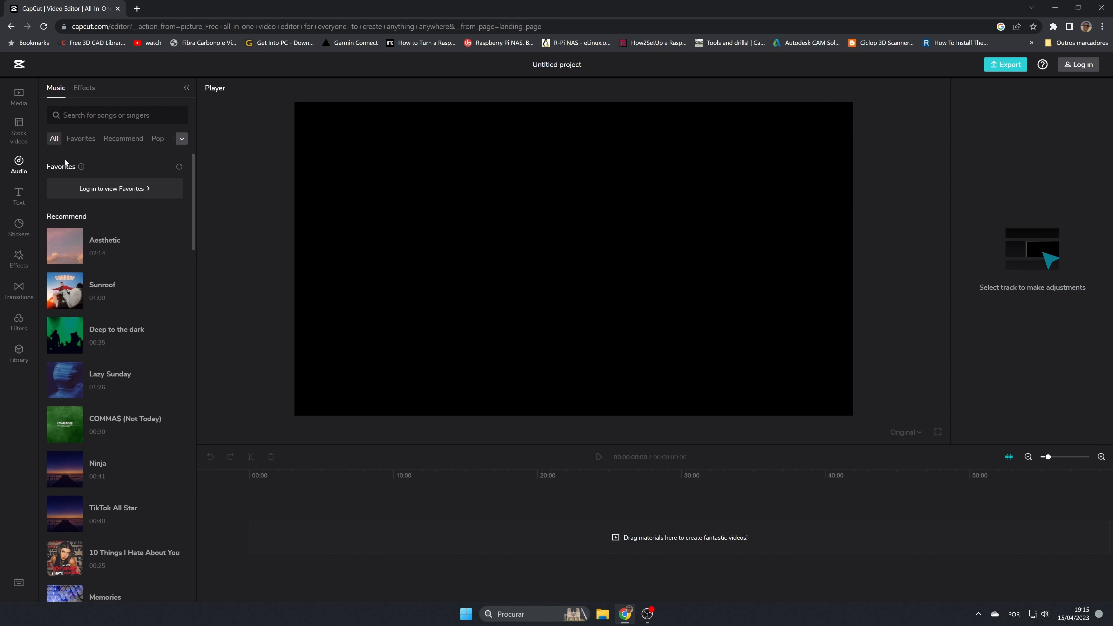
scroll(120, 348, "down", 10)
scroll(121, 358, "up", 10)
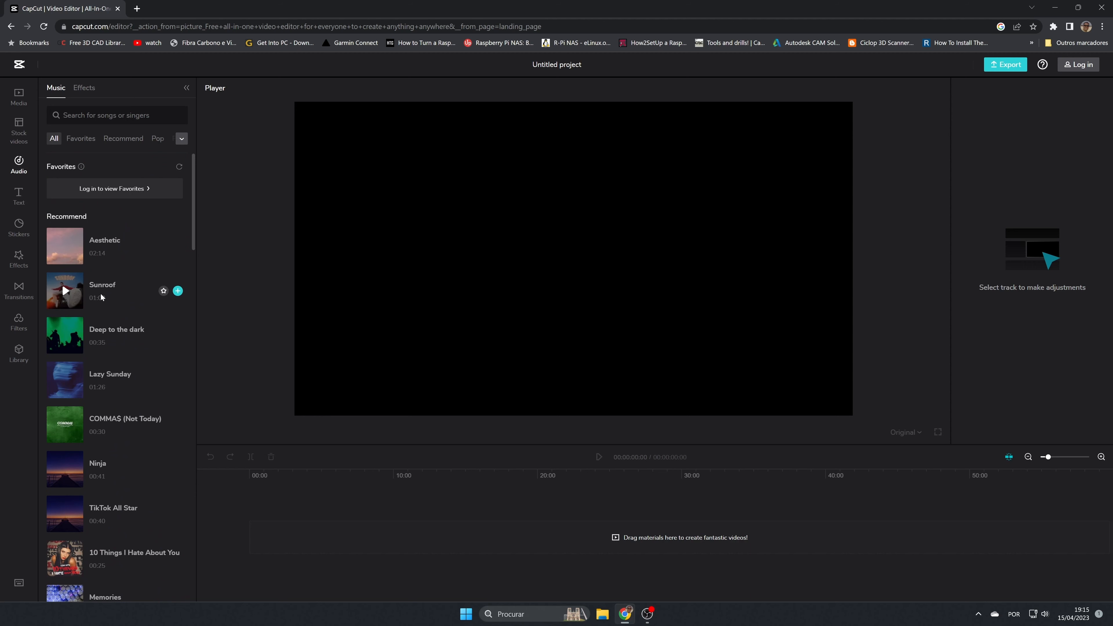
scroll(101, 293, "down", 1)
scroll(121, 365, "down", 10)
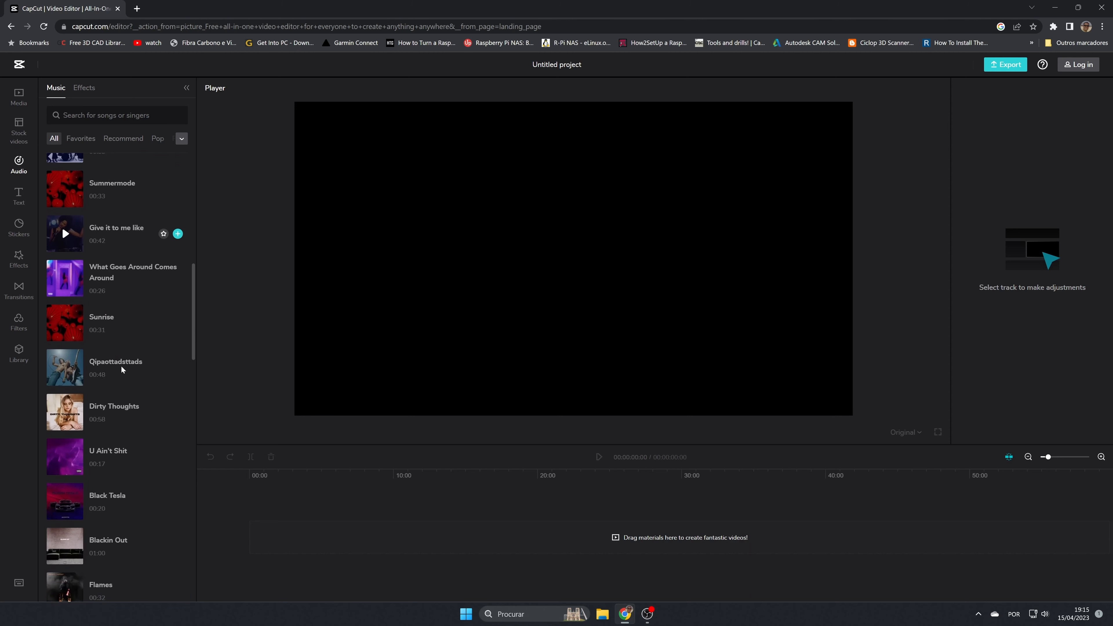
scroll(113, 333, "up", 3)
Examine the available text styles and the sticker collection, including the trending and icon categories.
left_click(18, 196)
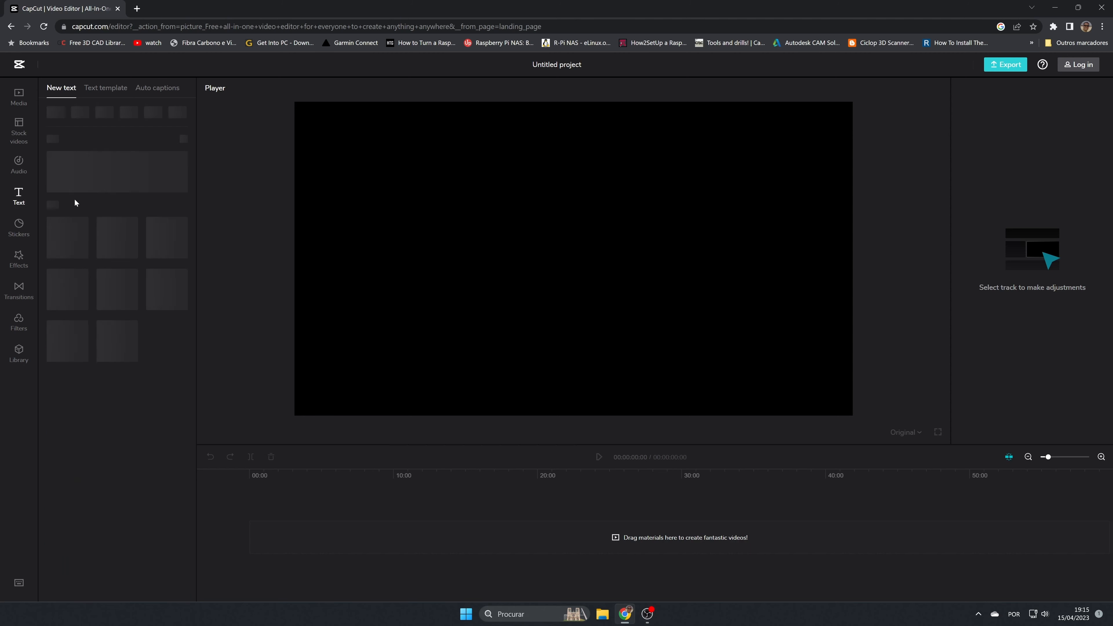
scroll(105, 197, "down", 10)
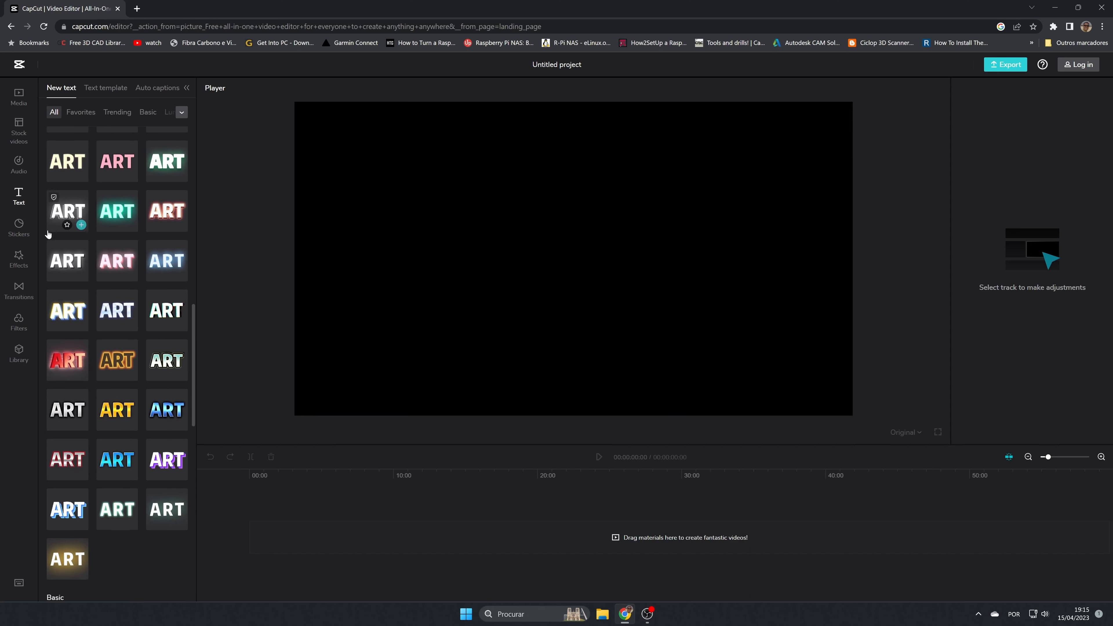
left_click(18, 229)
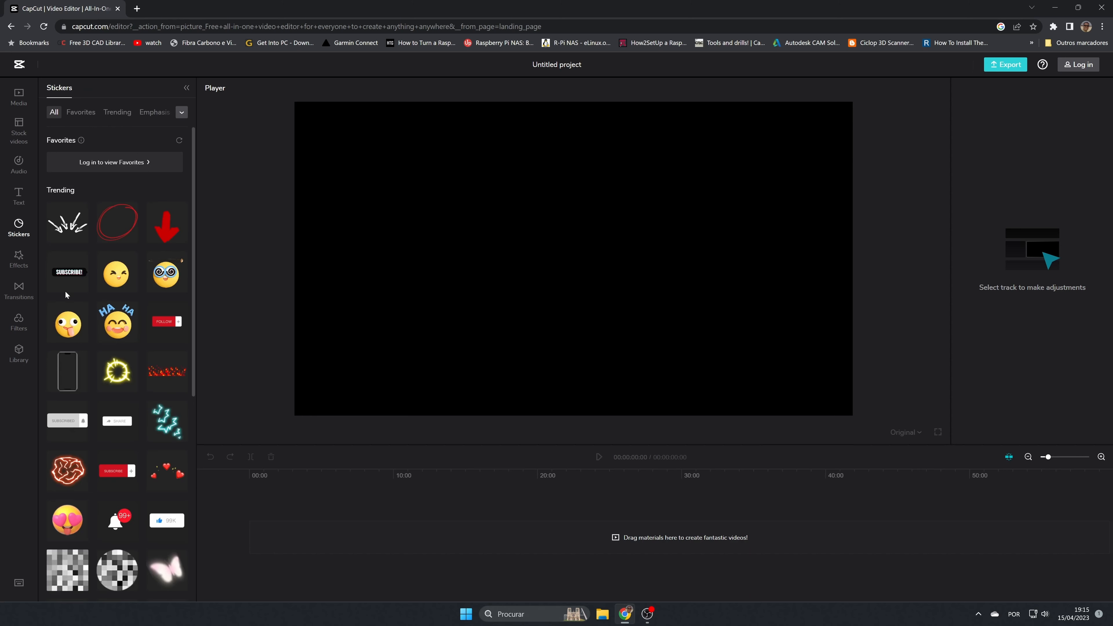
scroll(123, 395, "down", 10)
scroll(130, 456, "down", 5)
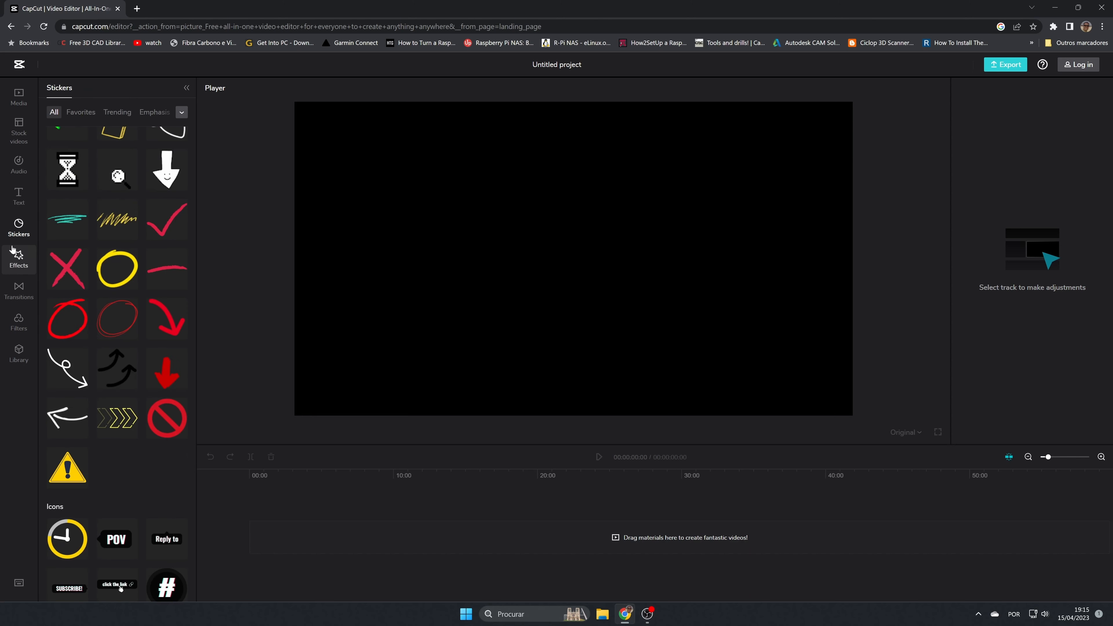
Examine the video effects and the transitions that can be applied to clips.
left_click(19, 259)
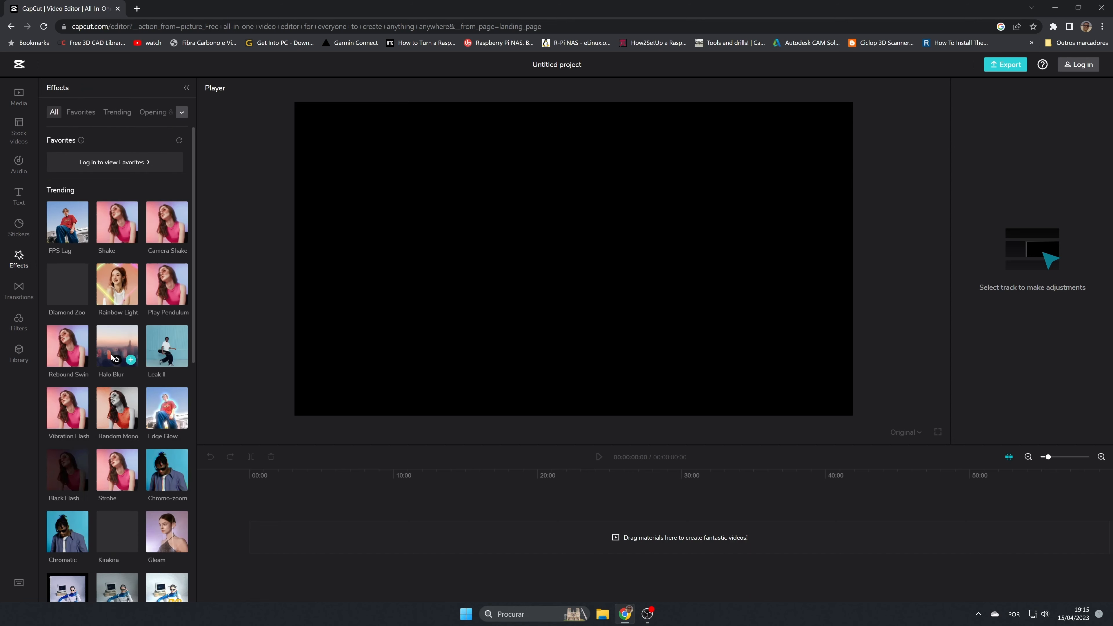
scroll(177, 272, "down", 10)
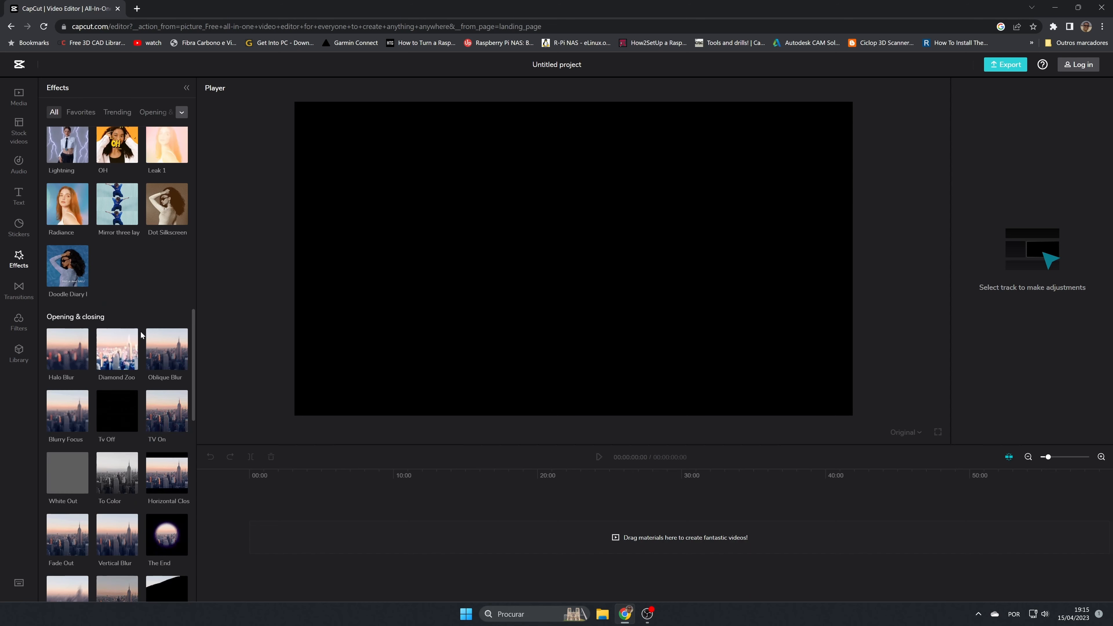
scroll(141, 332, "down", 10)
left_click(28, 294)
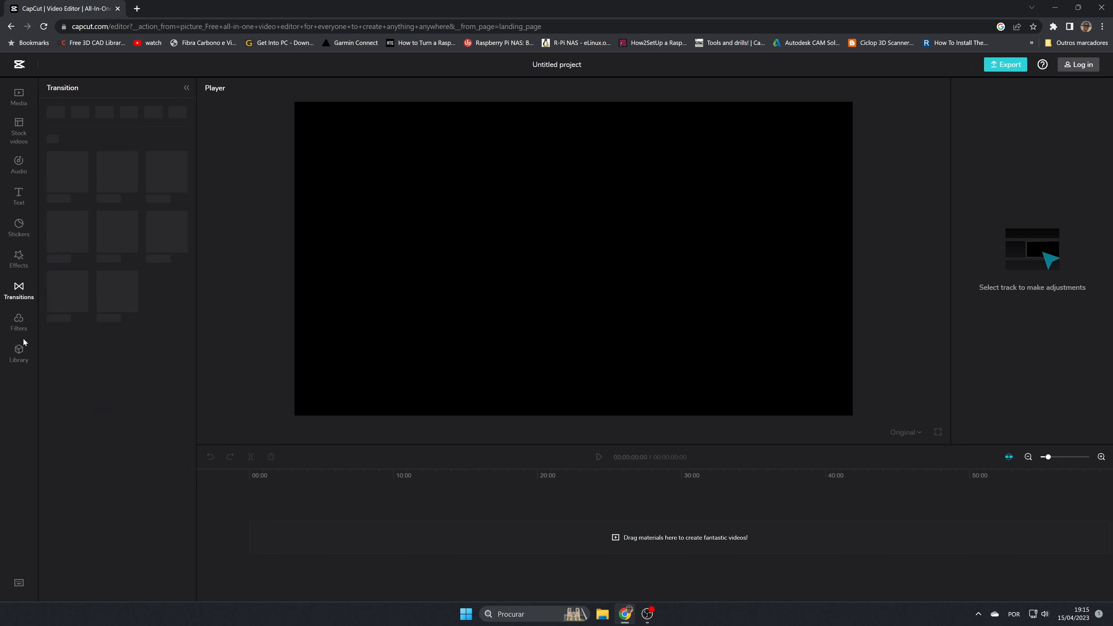
scroll(127, 395, "down", 10)
scroll(128, 426, "down", 8)
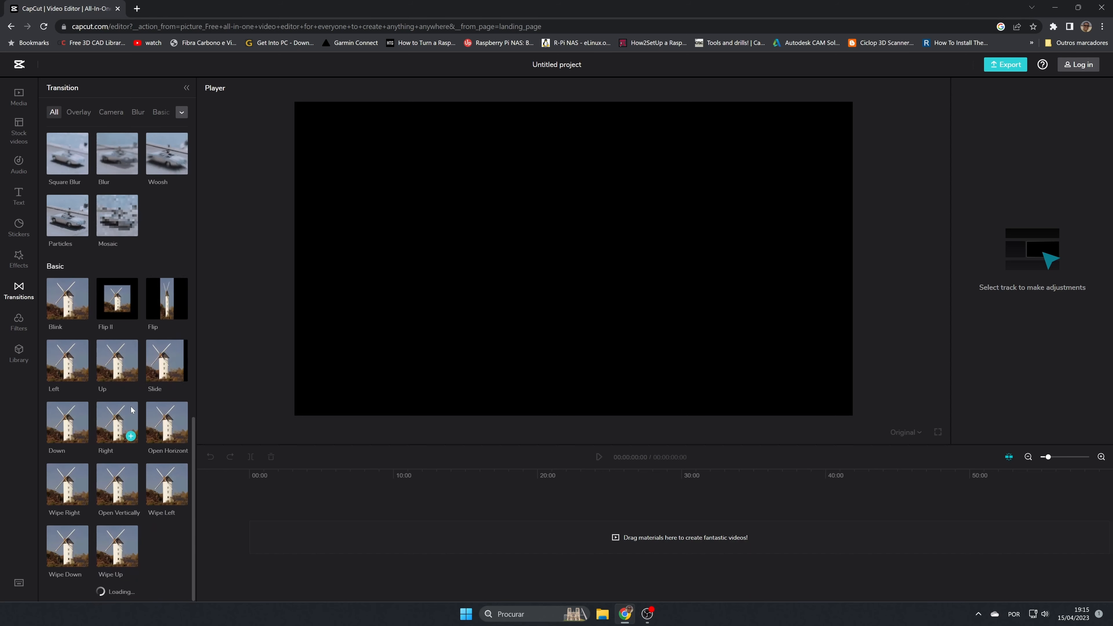
Look at the filters and the external material library, ending back at the project's media area.
left_click(18, 322)
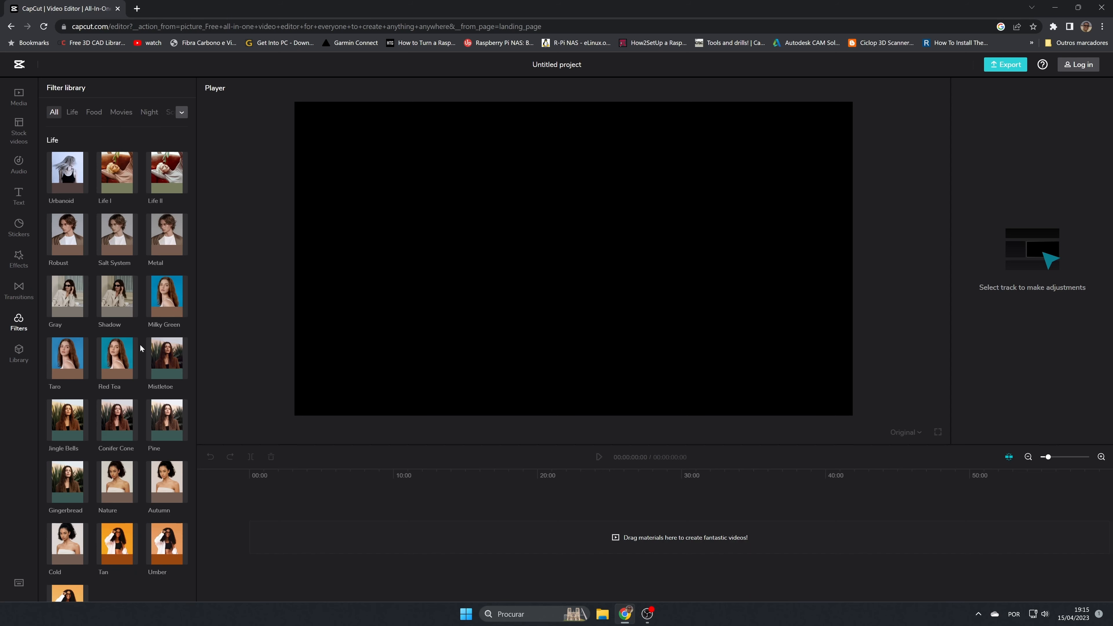
left_click(14, 356)
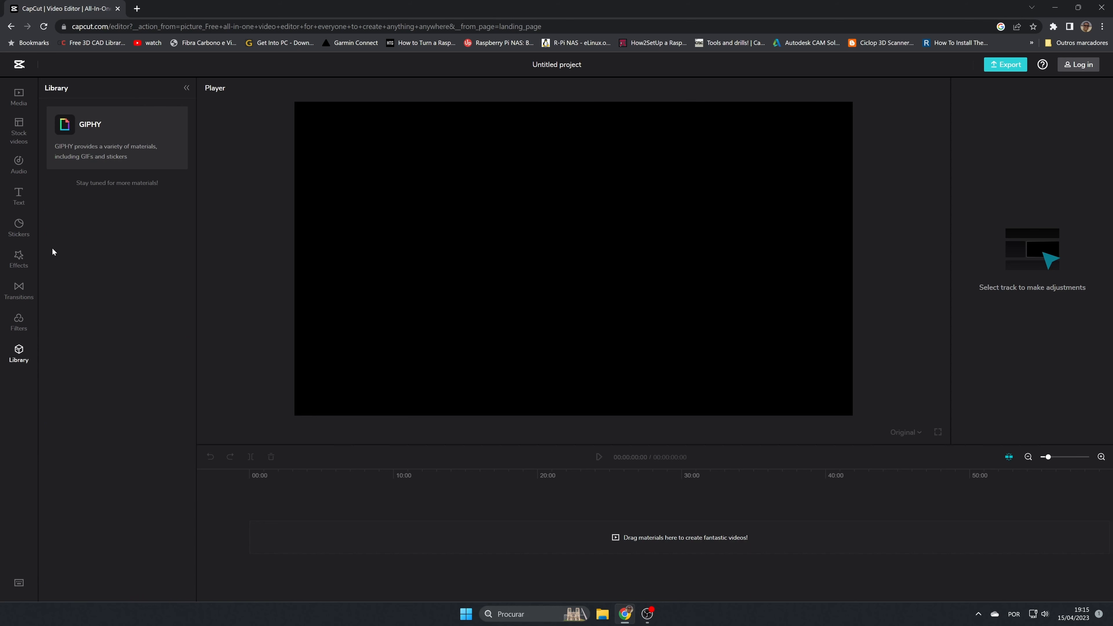
left_click(19, 97)
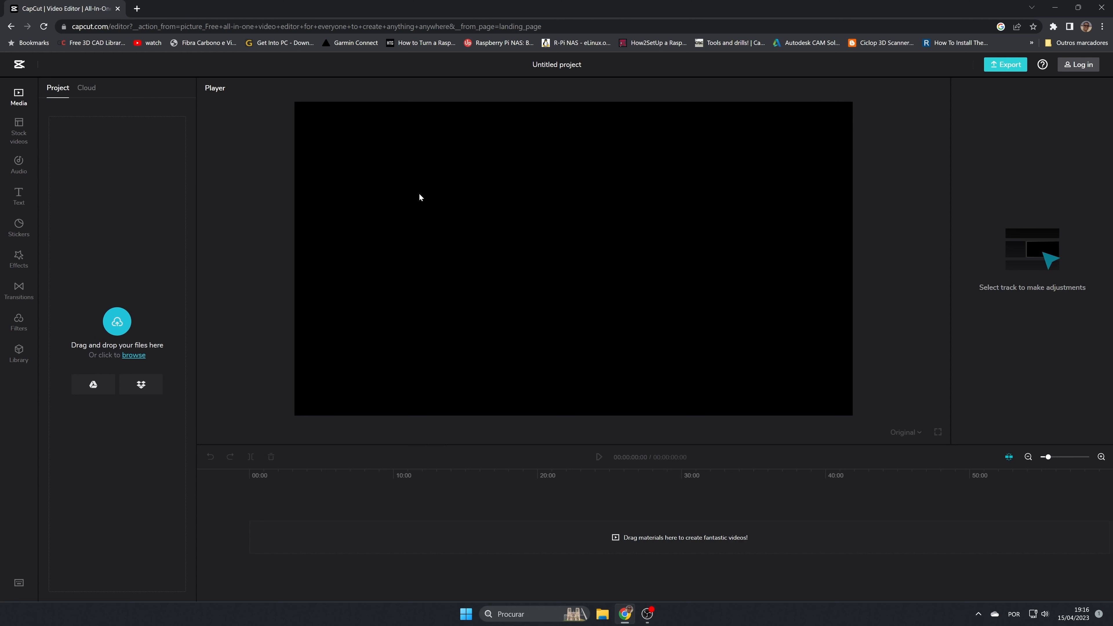
Add the 12-second stock clip of the person silhouetted on a mountain to the timeline and place the playhead at about 4 seconds.
left_click(18, 131)
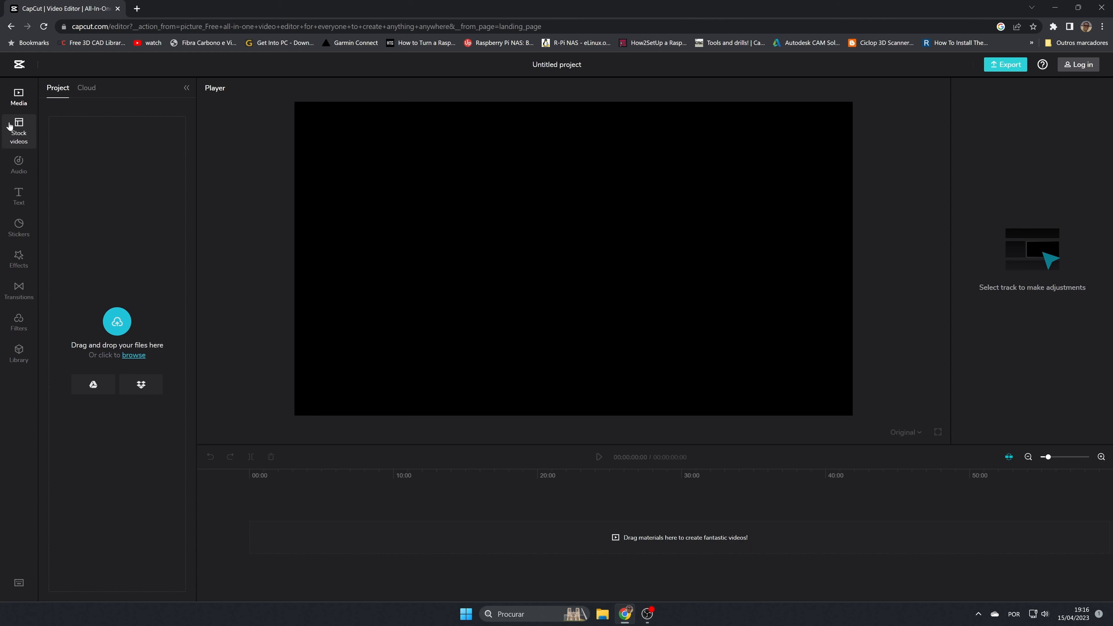
left_click_drag(63, 167, 433, 547)
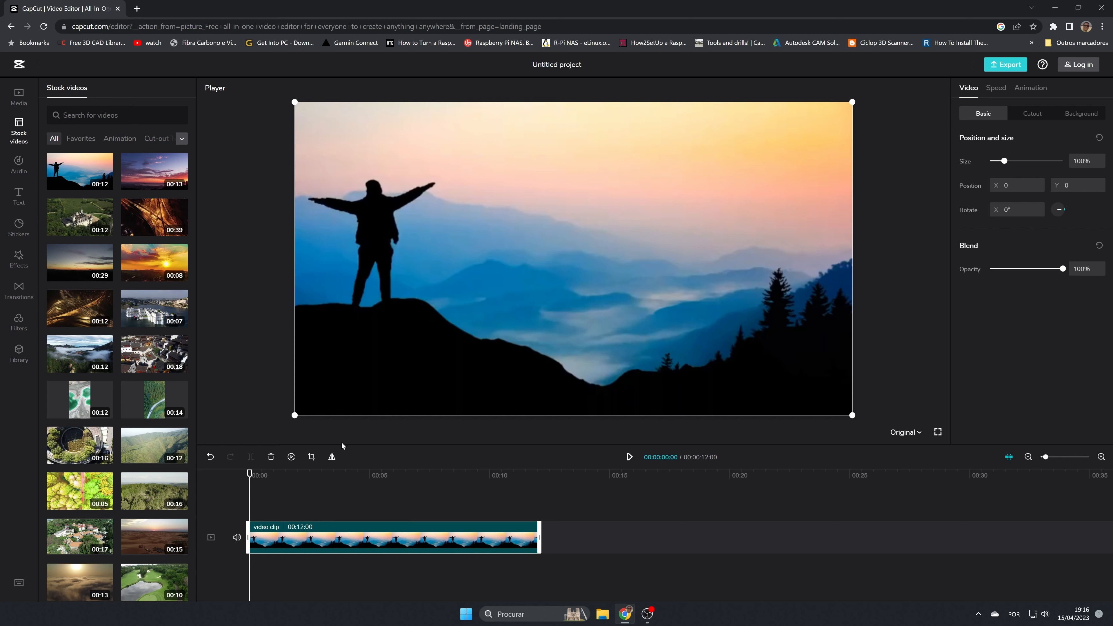
left_click_drag(257, 478, 347, 476)
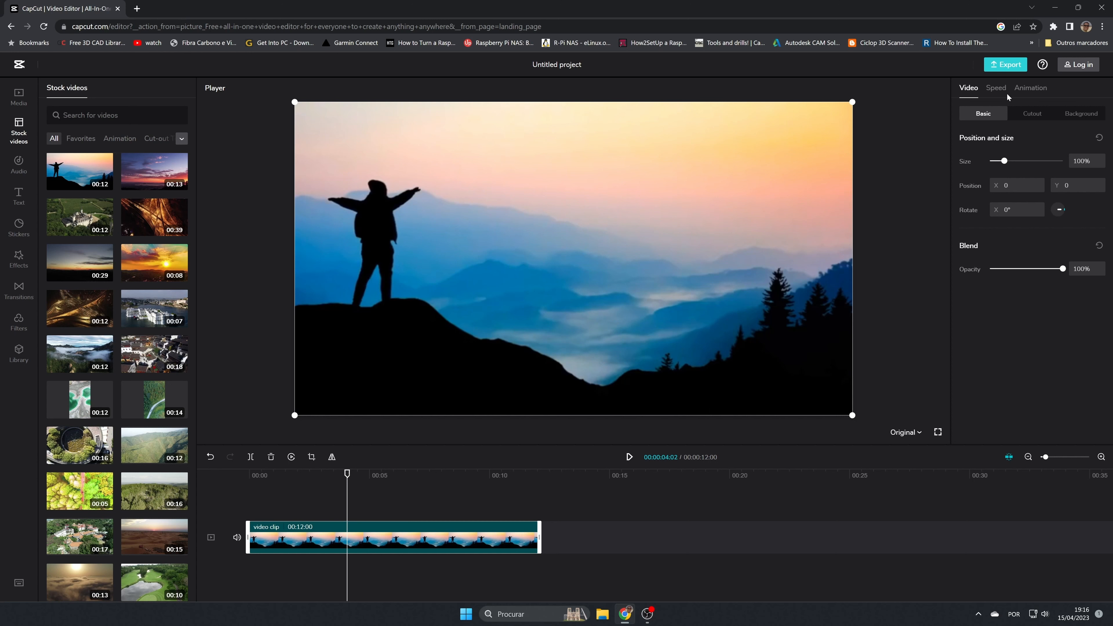
Look through the clip's speed and animation settings, ending at the basic video settings.
left_click(999, 94)
left_click(1031, 88)
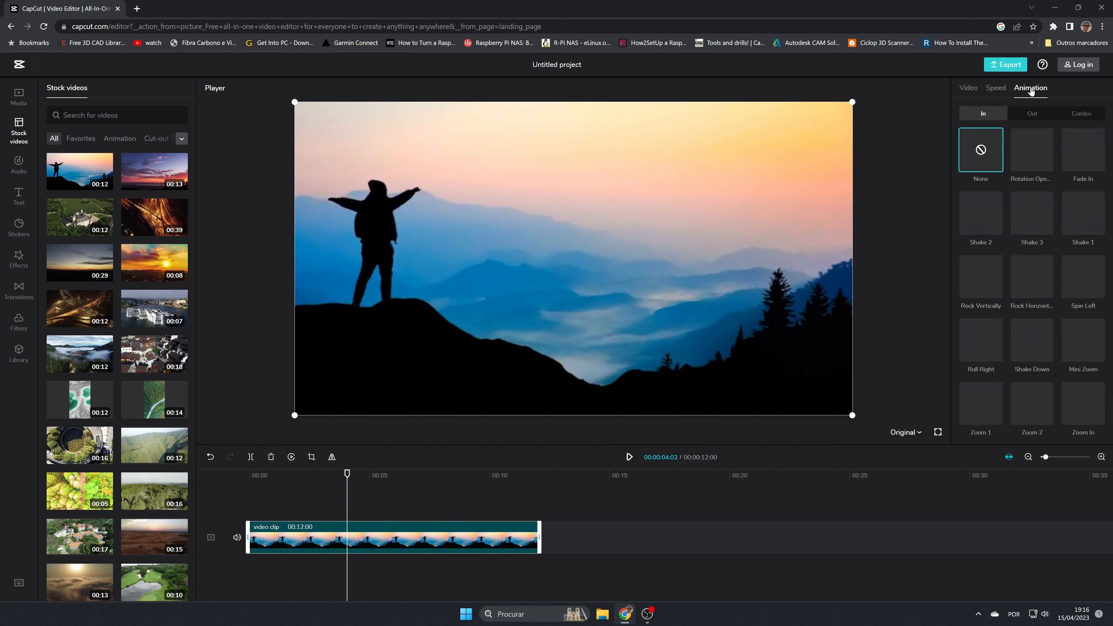
left_click(961, 95)
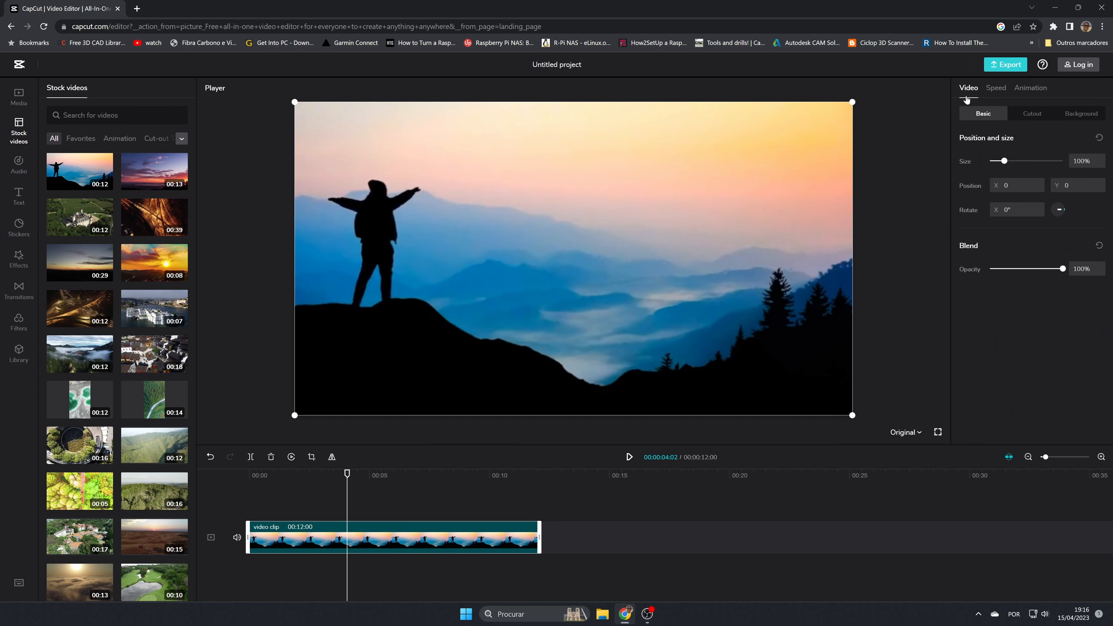
Try scaling the clip to 93%, and reset its position and size.
left_click(1003, 162)
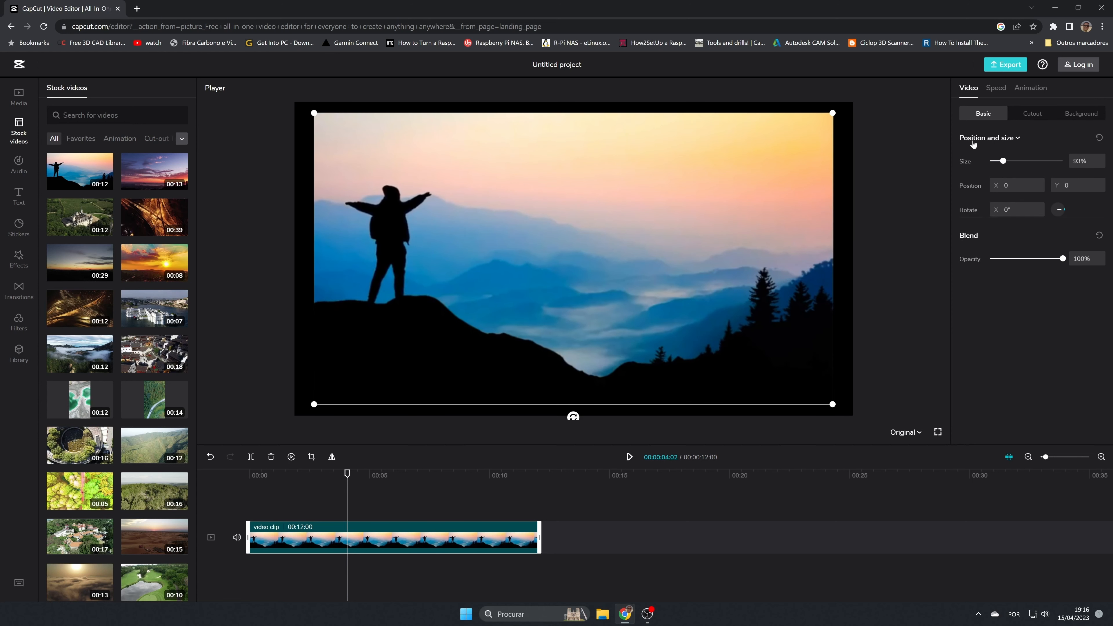
left_click(1099, 138)
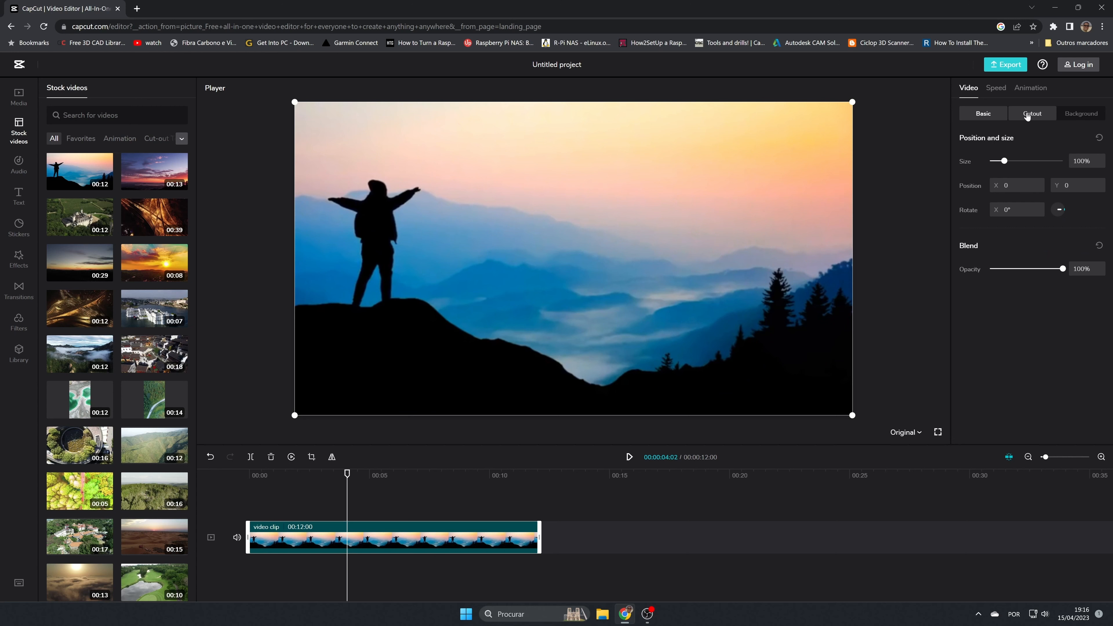
Slow the clip on the timeline down to a speed of 0.90x.
left_click(991, 90)
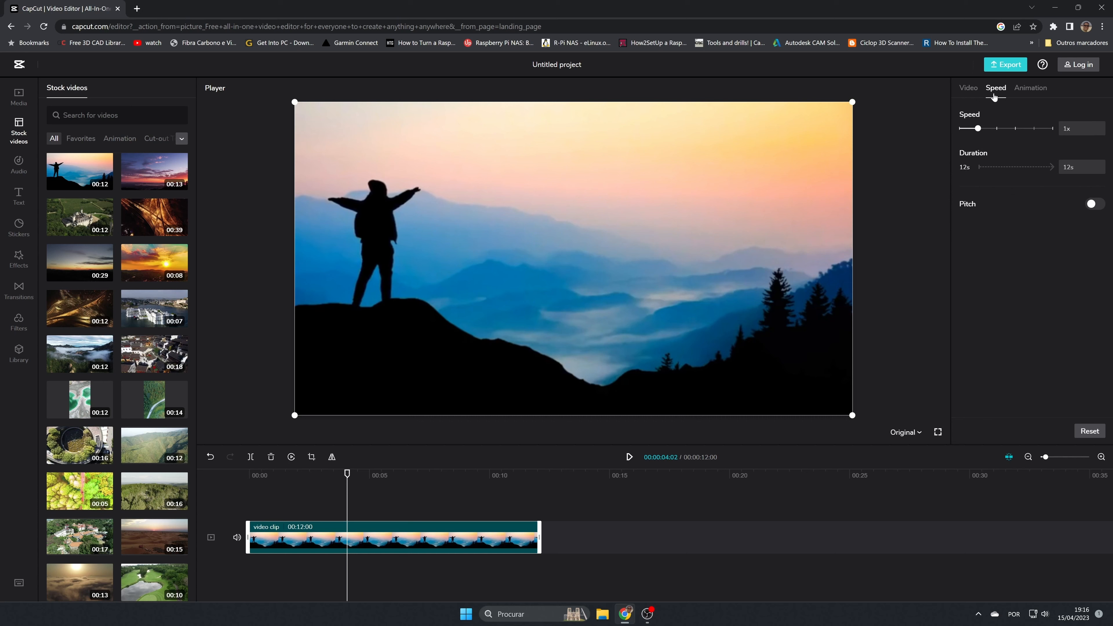
mouse_move(975, 132)
left_mouse_down()
mouse_move(1045, 130)
mouse_move(977, 130)
left_mouse_up()
Examine the In, Out and Combo animations available for the clip, and return to its basic video settings.
left_click(1039, 90)
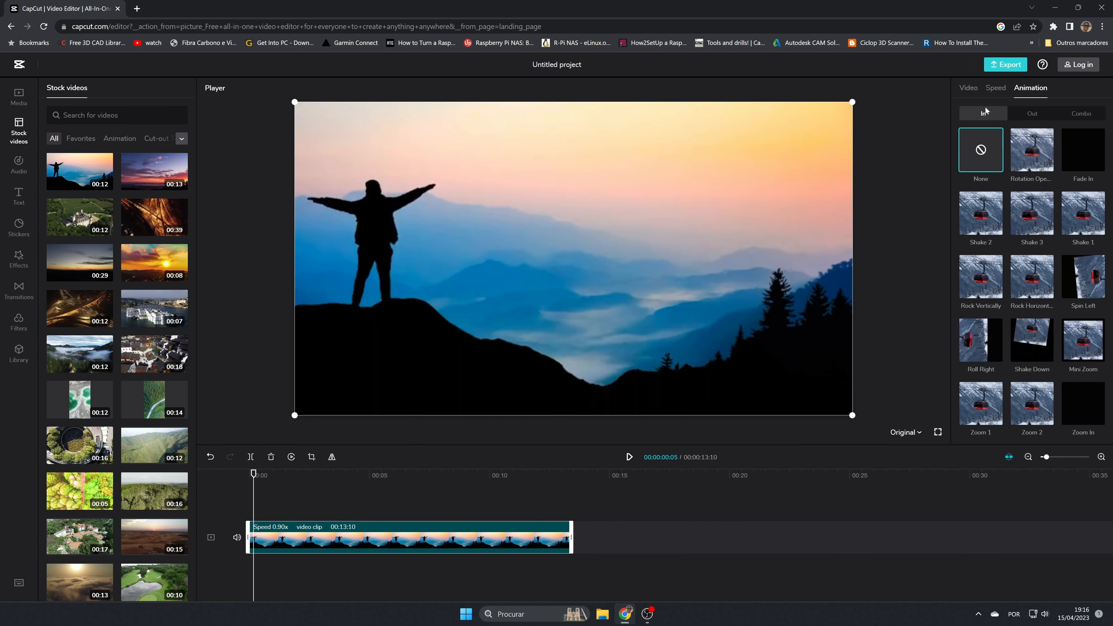
left_click(1033, 113)
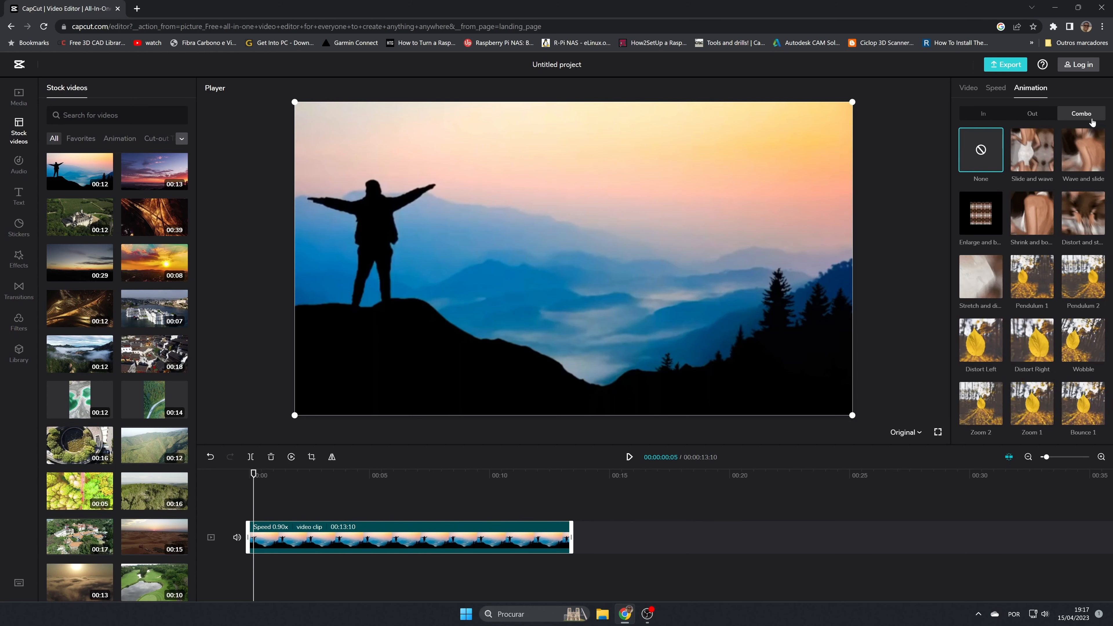
left_click(968, 88)
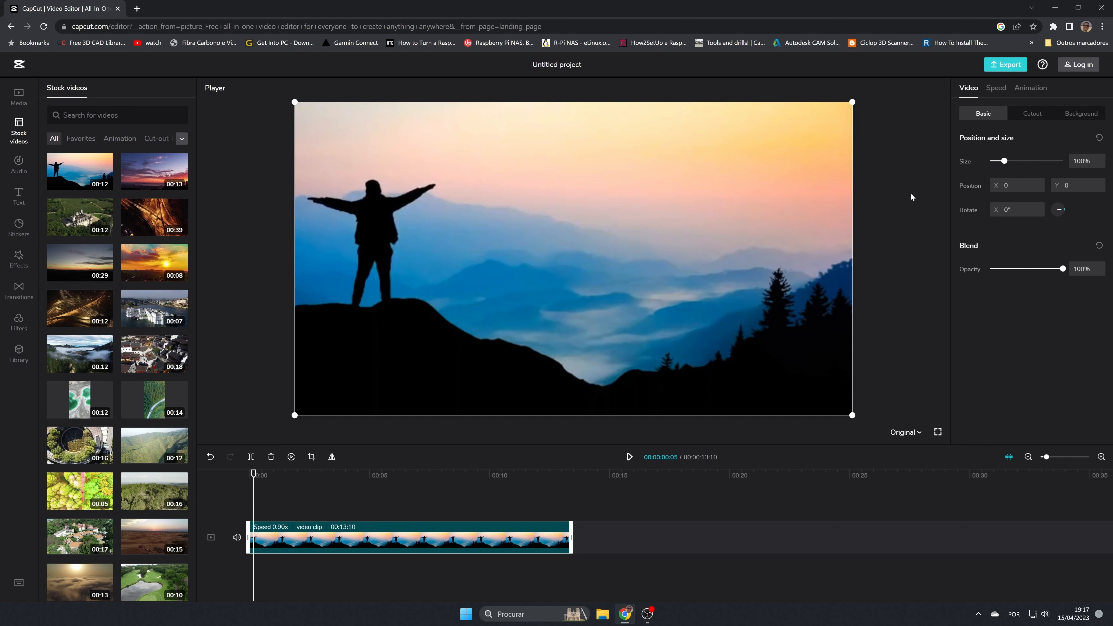
Minimize the browser and launch the CapCut desktop application.
left_click(1055, 7)
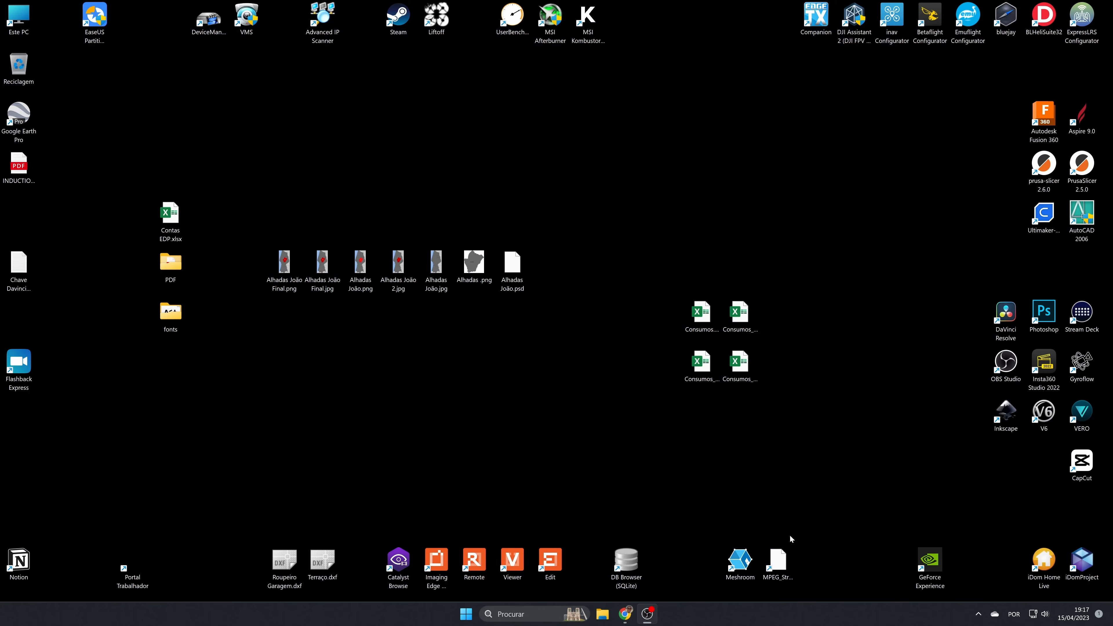
double_click(1064, 480)
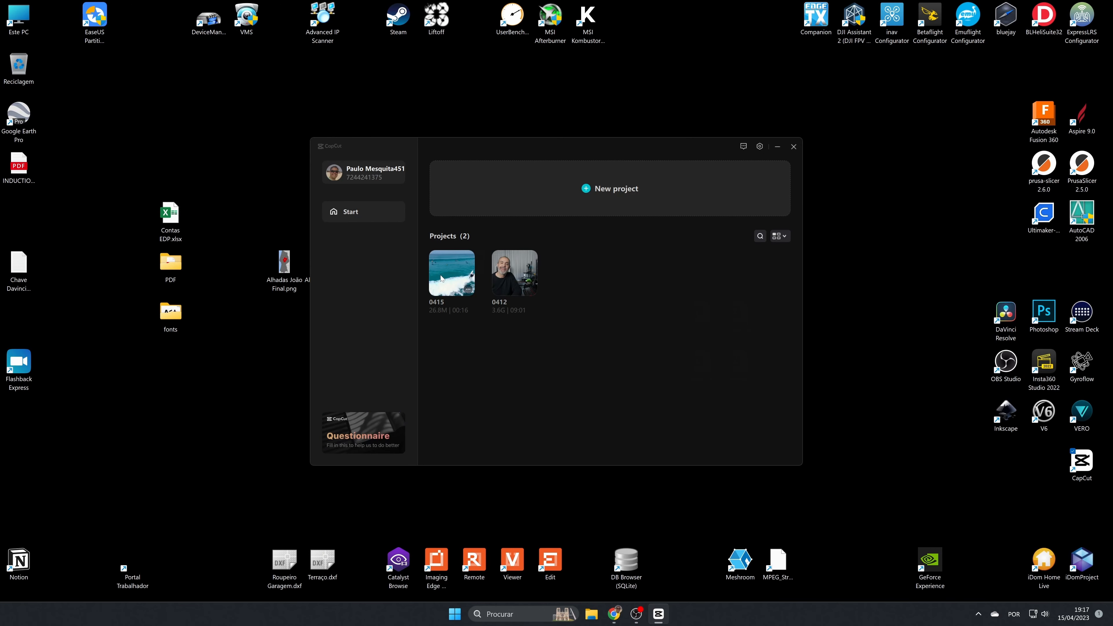
Open project 0415 in the CapCut desktop application and compare its workspace with the online editor in the browser.
left_click(441, 278)
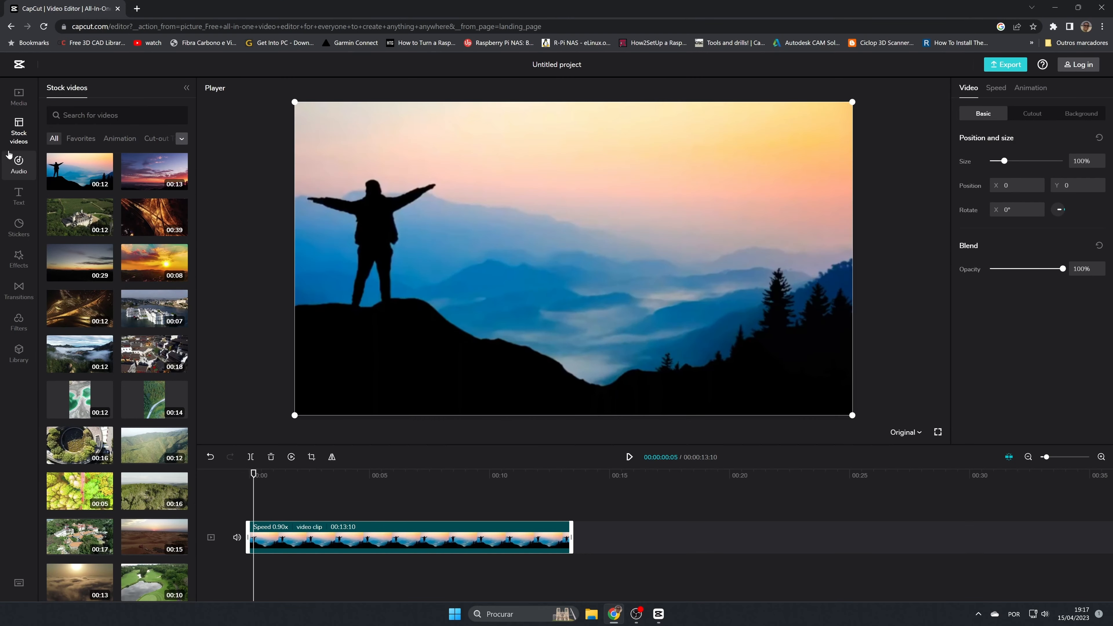
left_click(671, 621)
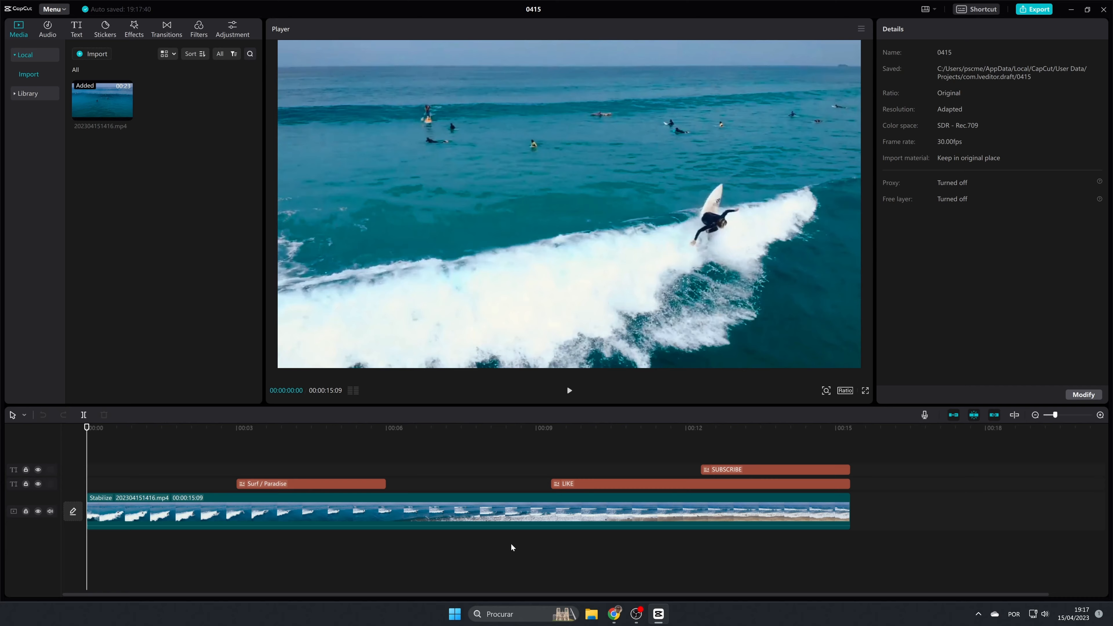
left_click(615, 615)
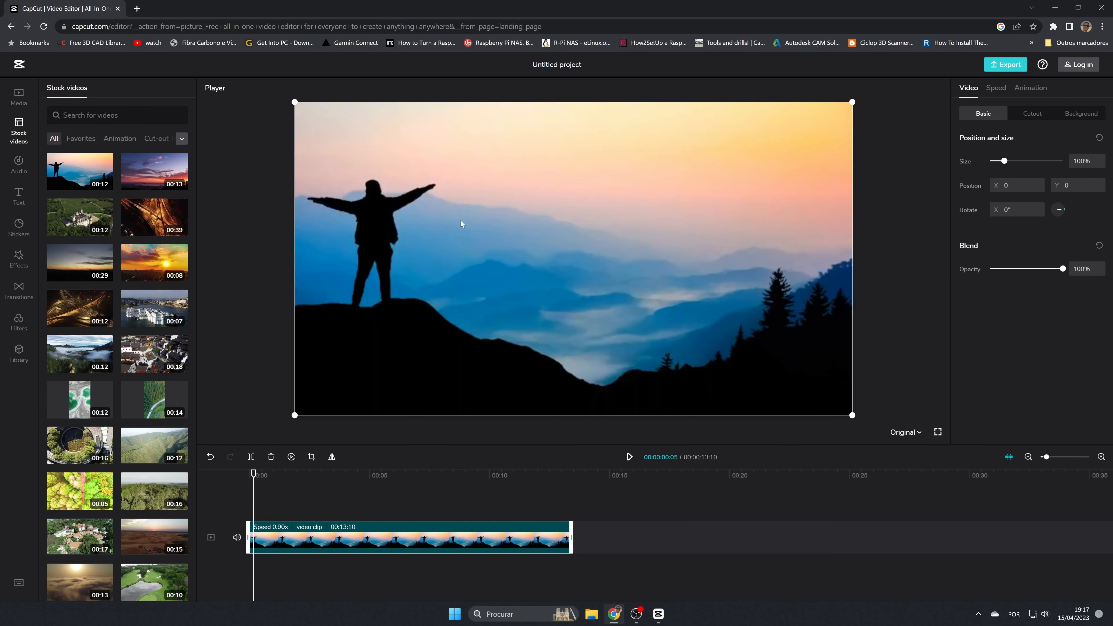
left_click(21, 121)
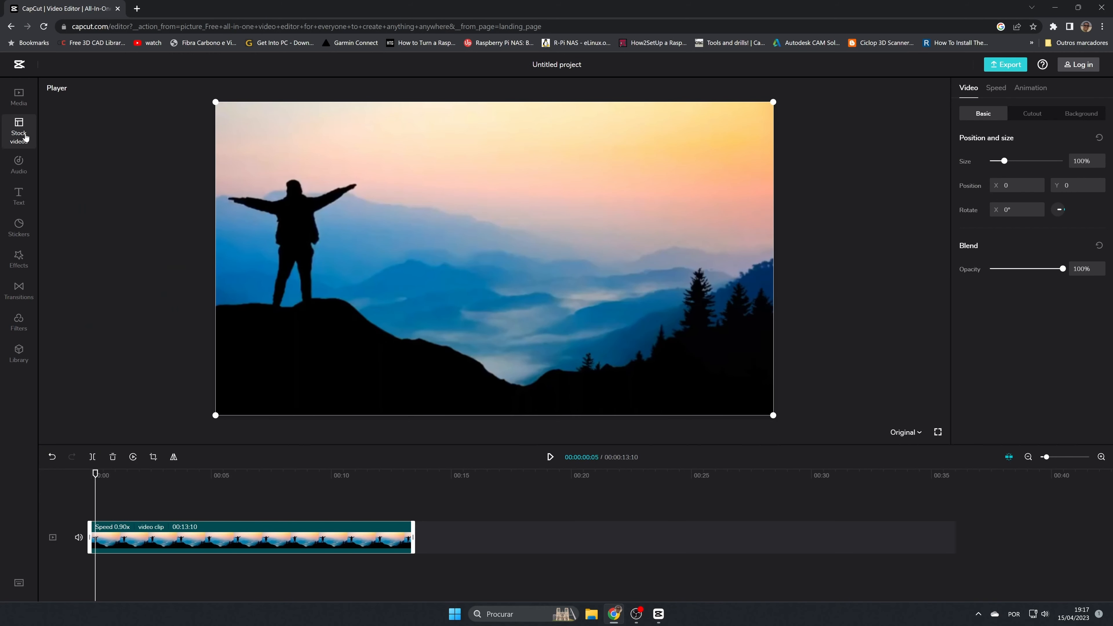
left_click(21, 120)
left_click(21, 121)
left_click(659, 615)
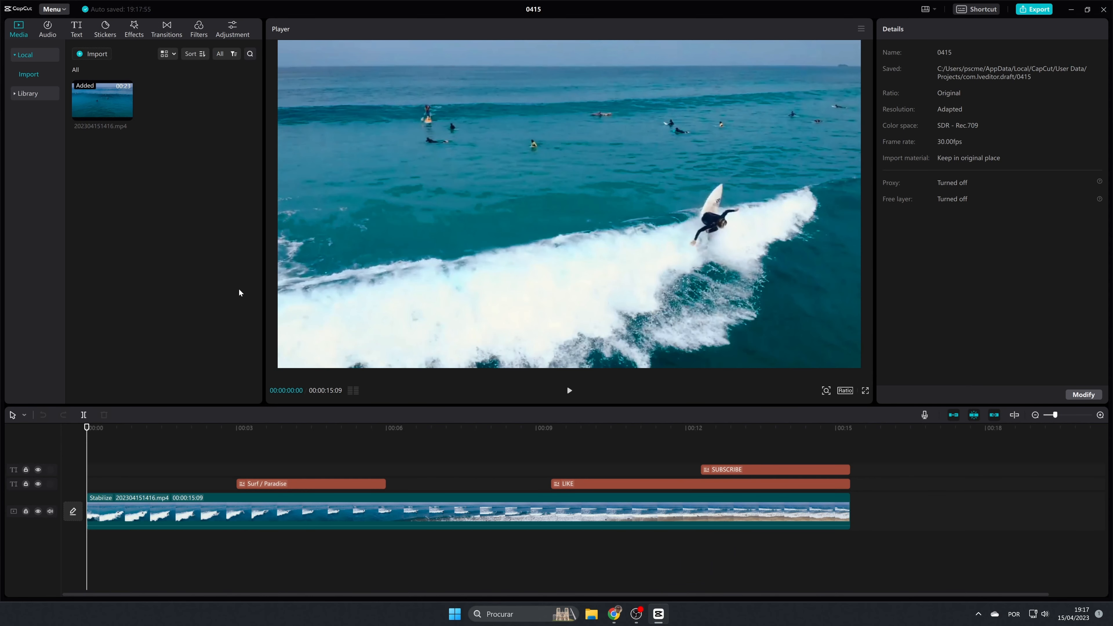
Examine the music and sound effects libraries, and the text templates and text effects offered in the desktop version.
left_click(47, 31)
left_click(29, 75)
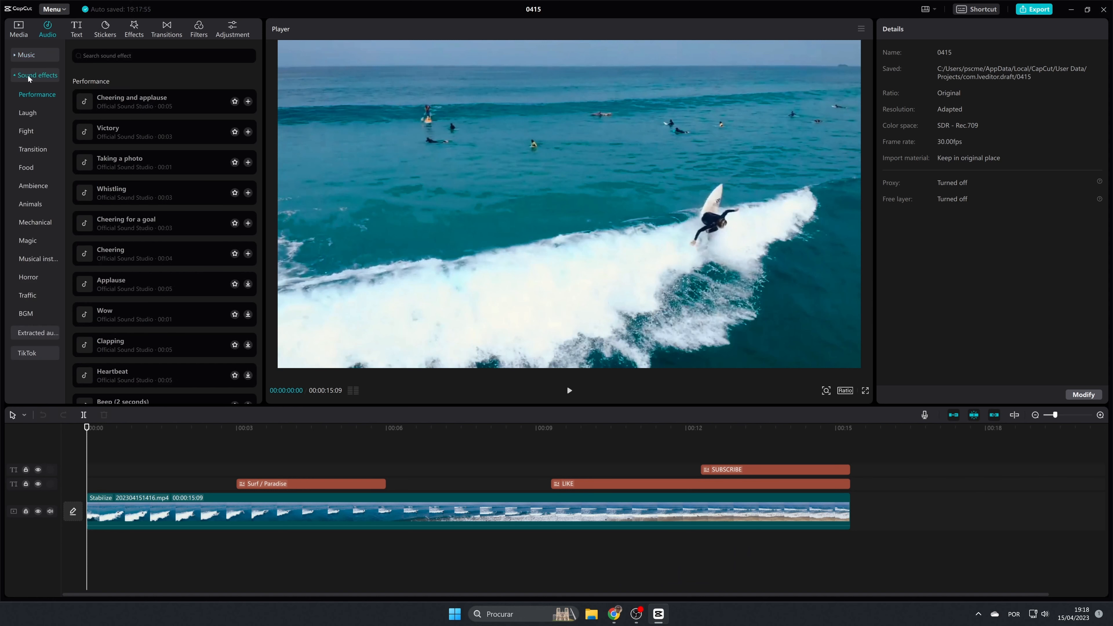
left_click(29, 76)
left_click(33, 58)
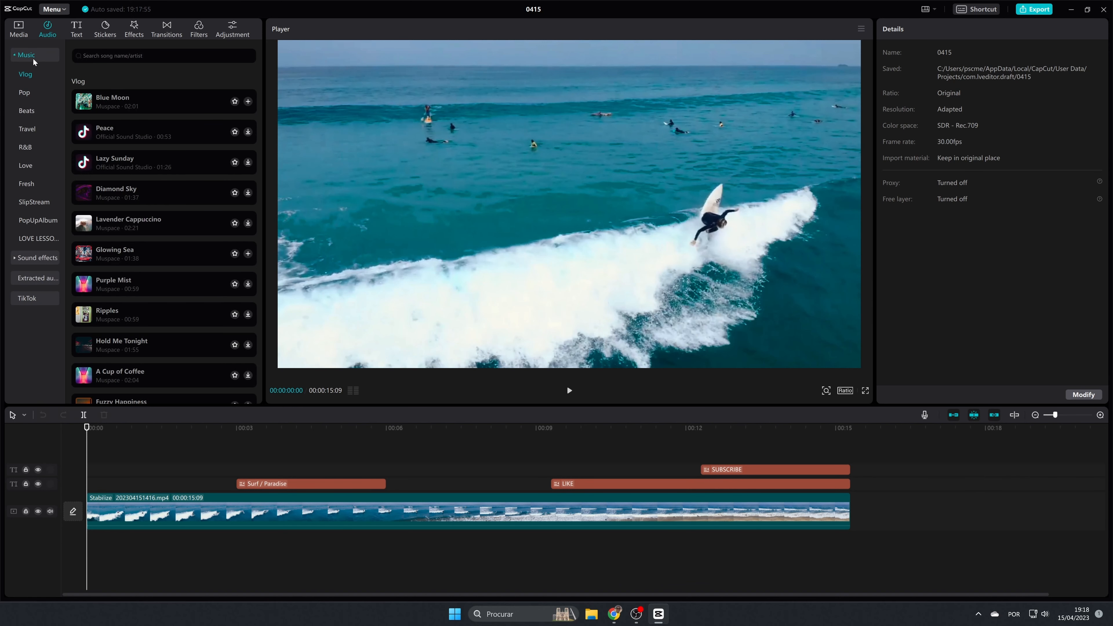
left_click(79, 34)
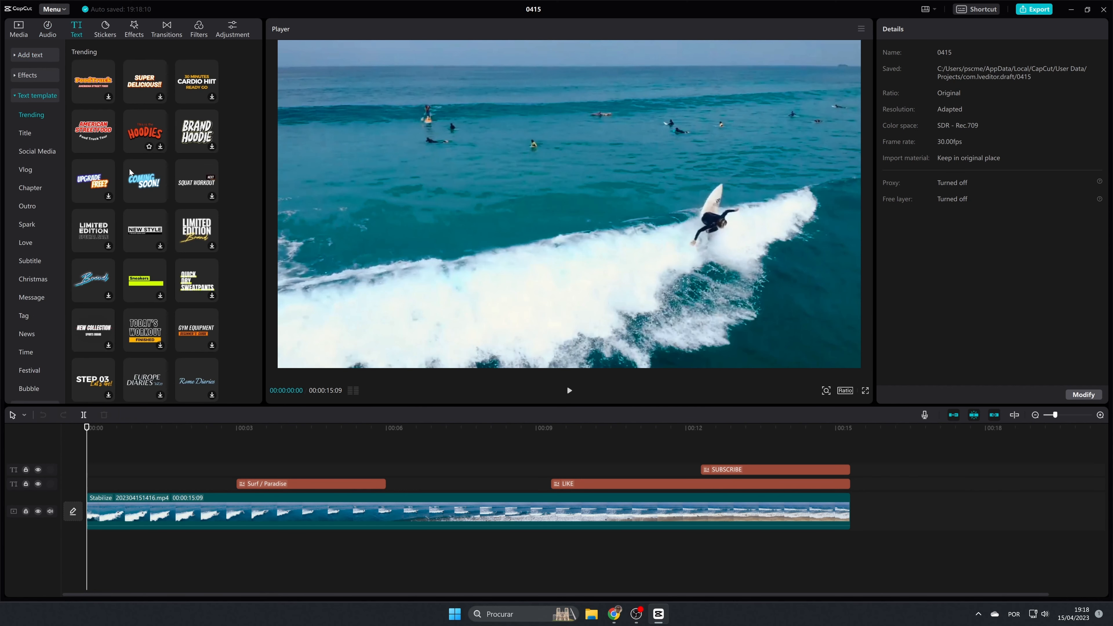
left_click(27, 75)
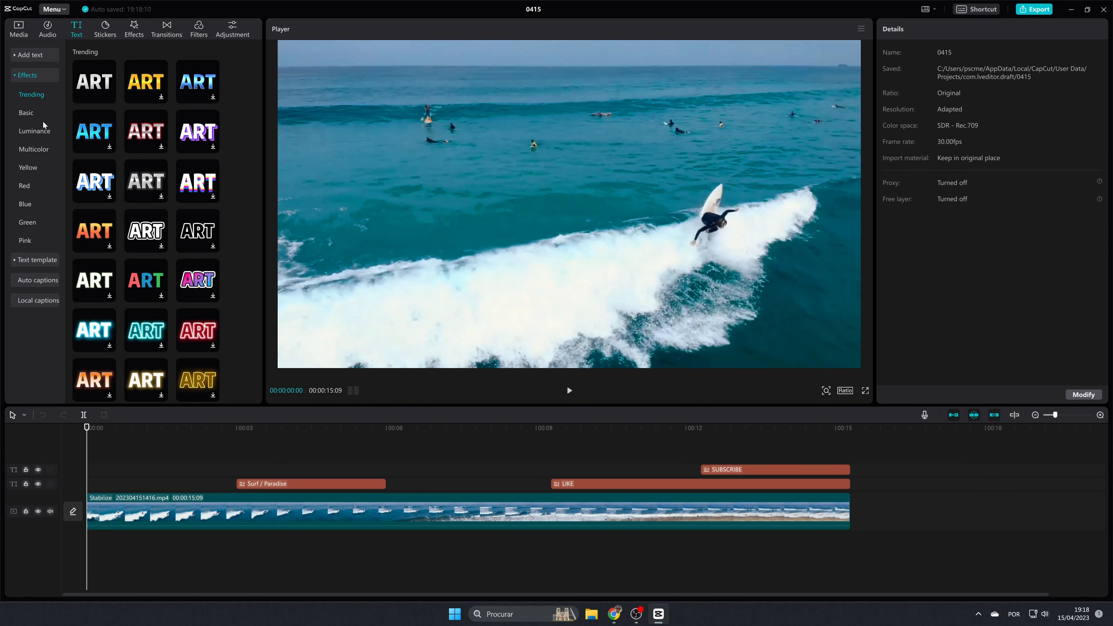
Look through the available stickers and the trending video effects.
left_click(105, 30)
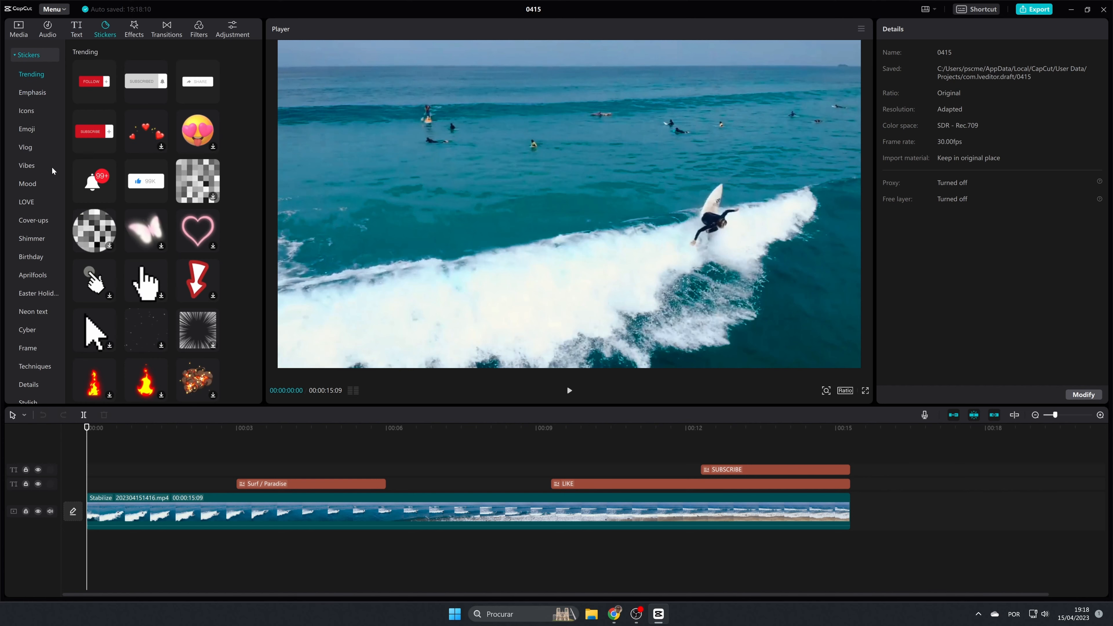
scroll(184, 156, "down", 1)
scroll(195, 192, "down", 15)
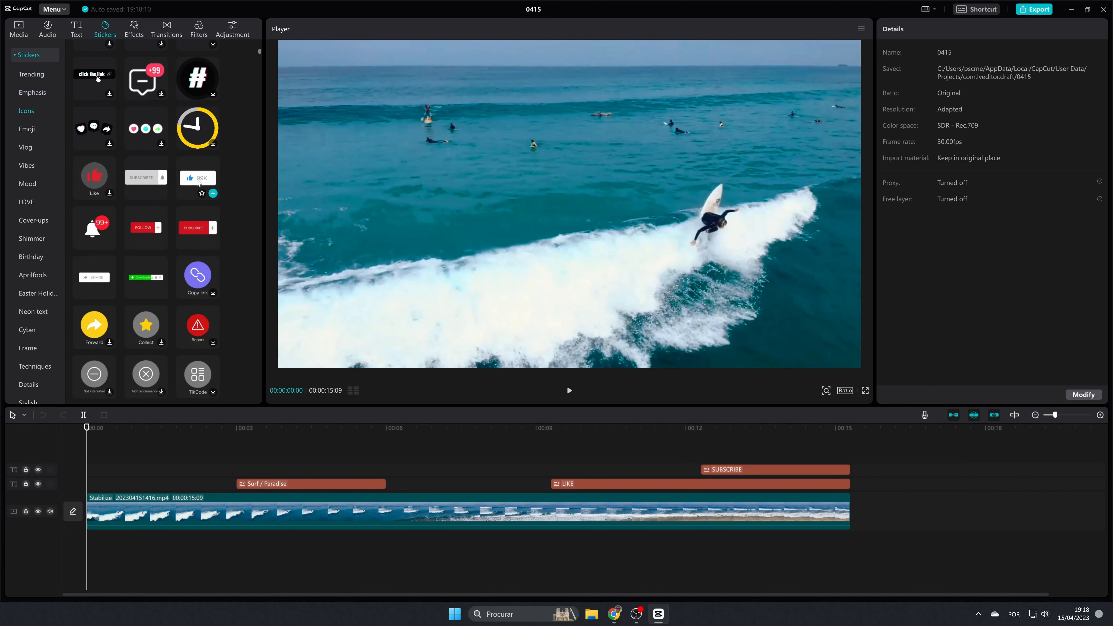
left_click(135, 37)
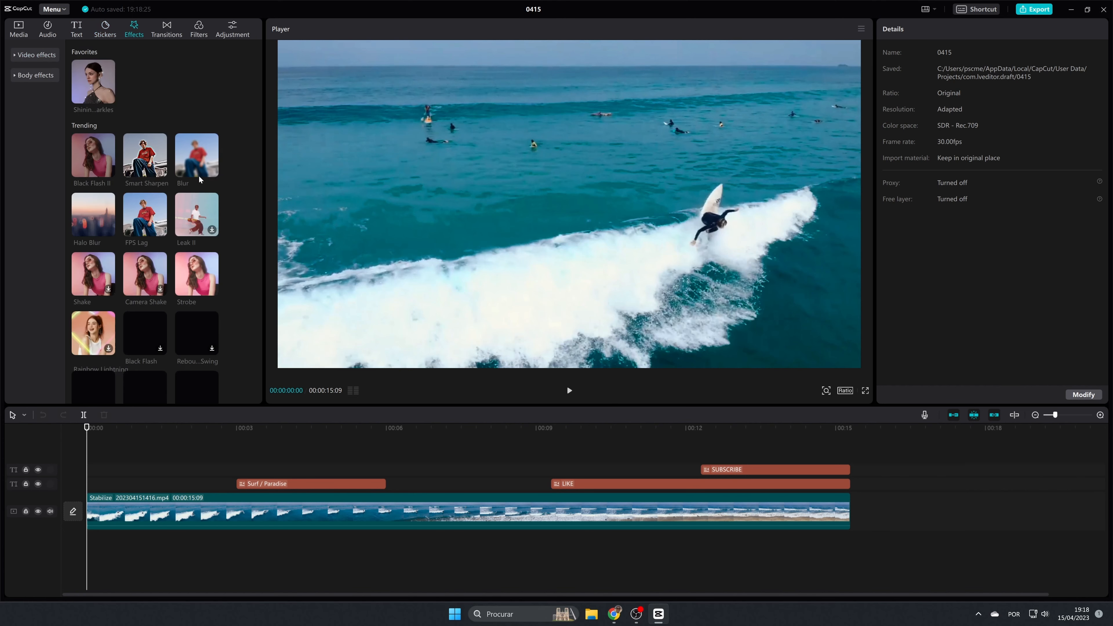
scroll(191, 190, "down", 10)
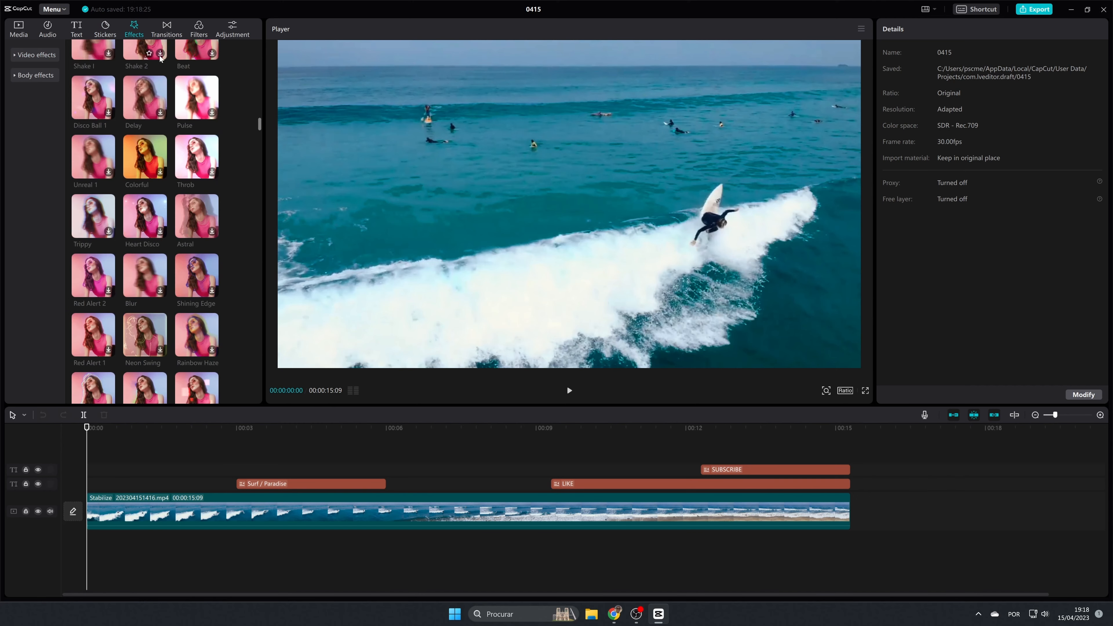
Look through the transitions, filters and custom adjustment options, and return to the project's imported media.
left_click(166, 28)
scroll(176, 133, "down", 15)
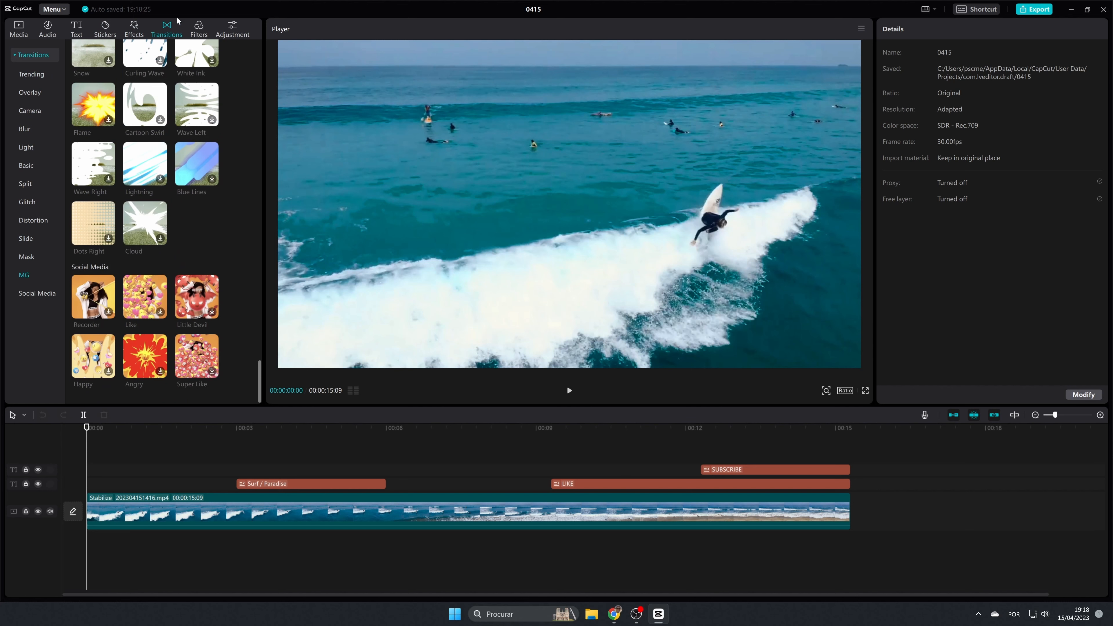
left_click(199, 28)
scroll(189, 177, "down", 5)
scroll(188, 193, "down", 6)
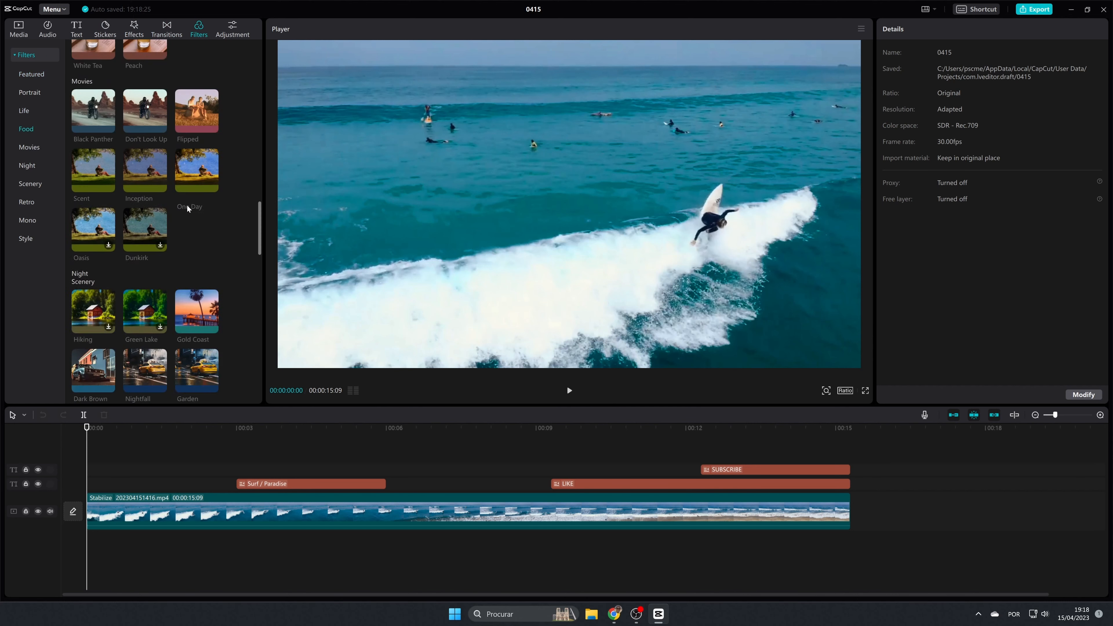
left_click(231, 39)
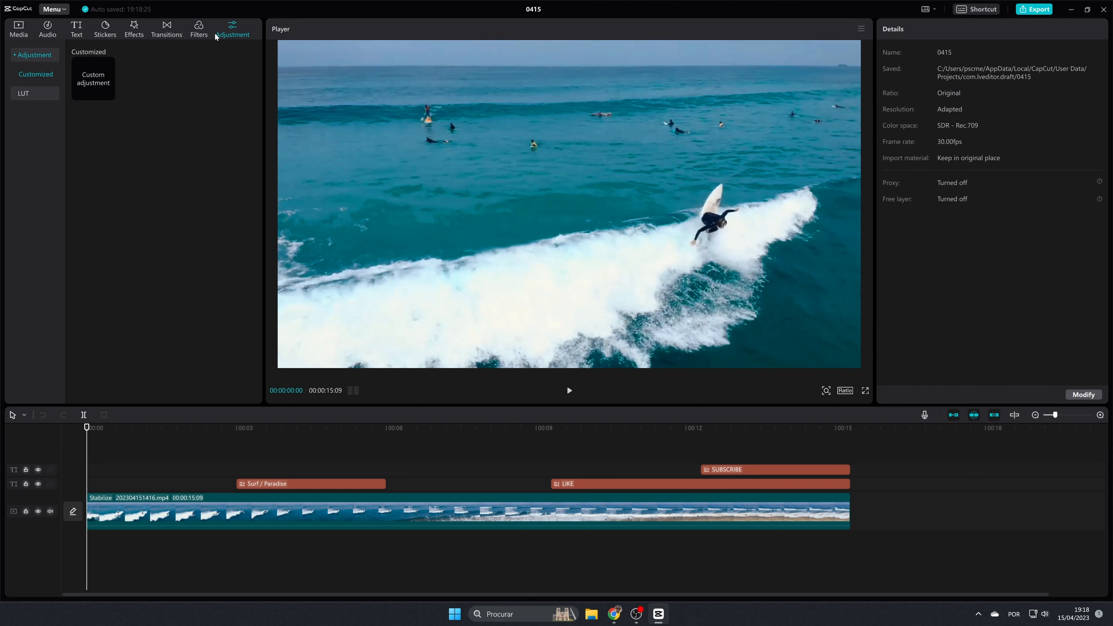
left_click(19, 29)
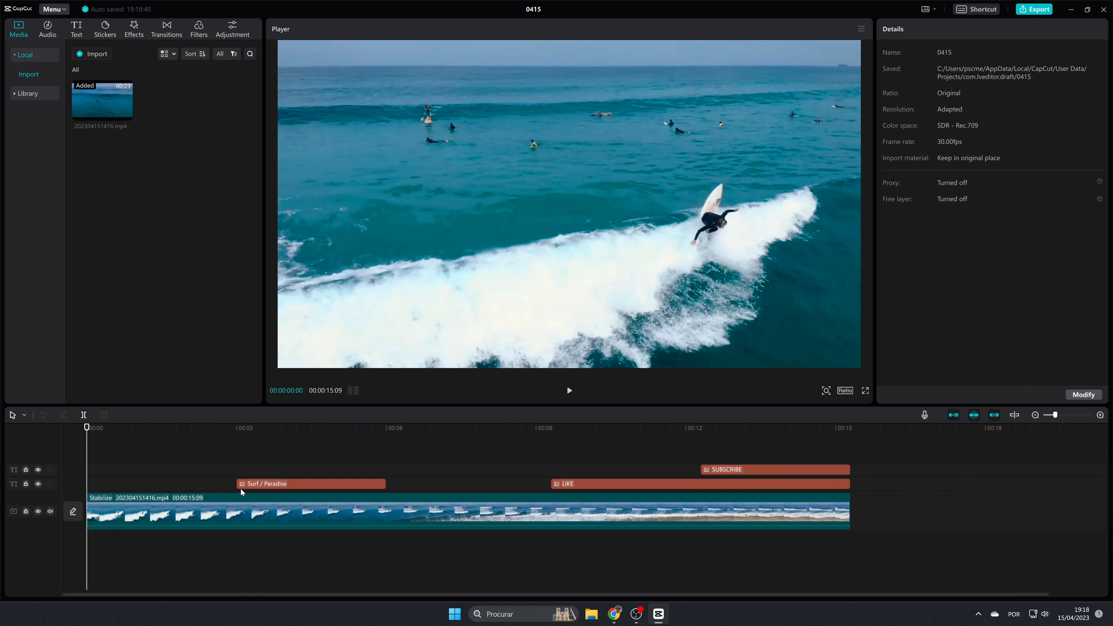
Inspect the Surf / Paradise text settings, and examine the surf clip's Basic, Cutout, Mask and Enhance video settings.
left_click(348, 484)
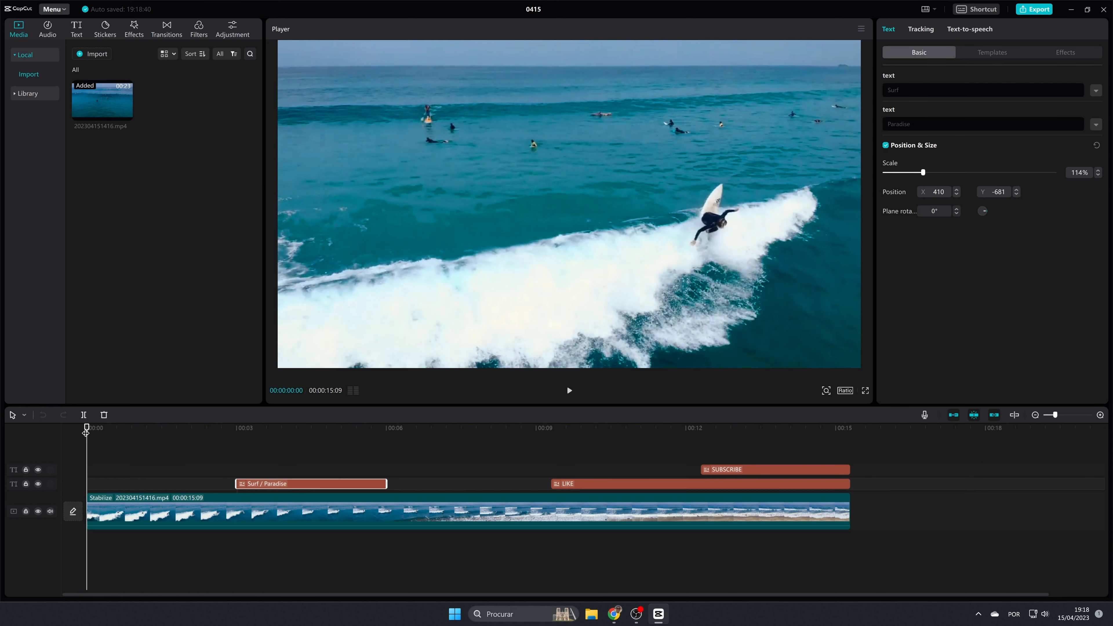
left_click_drag(87, 427, 1, 460)
left_click(167, 515)
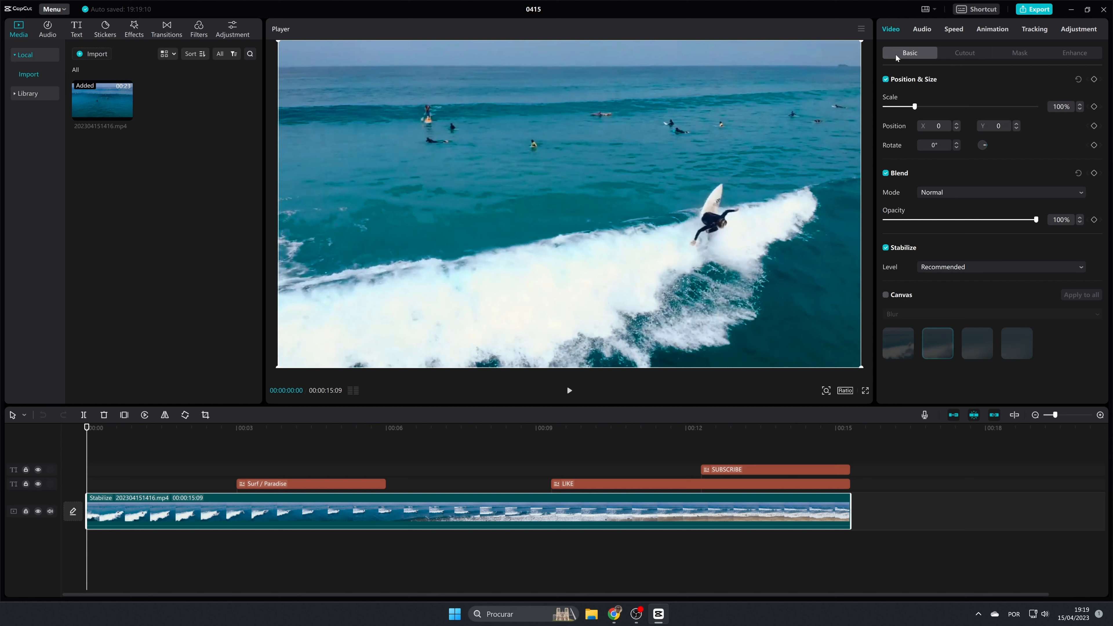
left_click(955, 54)
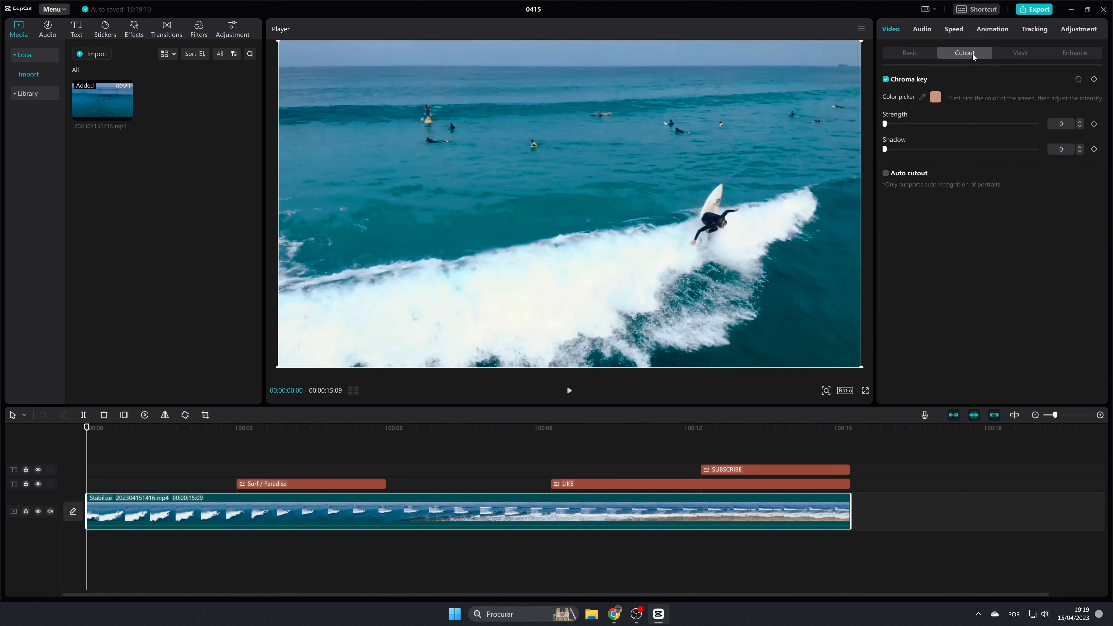
left_click(1022, 54)
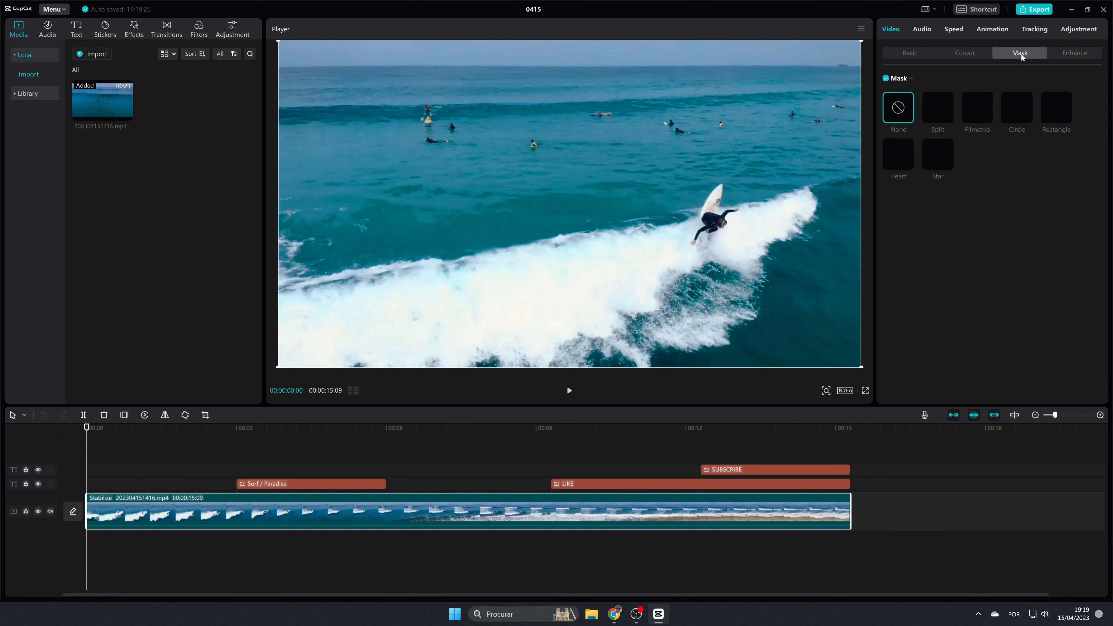
left_click(1081, 56)
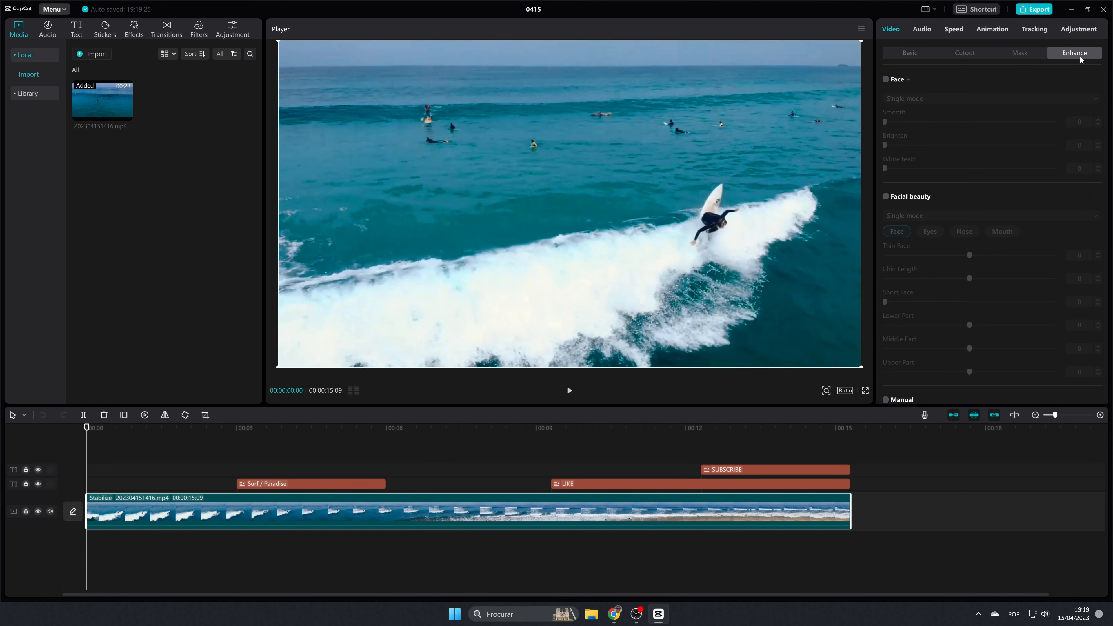
left_click(921, 55)
Examine the surf clip's audio, normal and curve speed, animation and tracking settings.
left_click(923, 30)
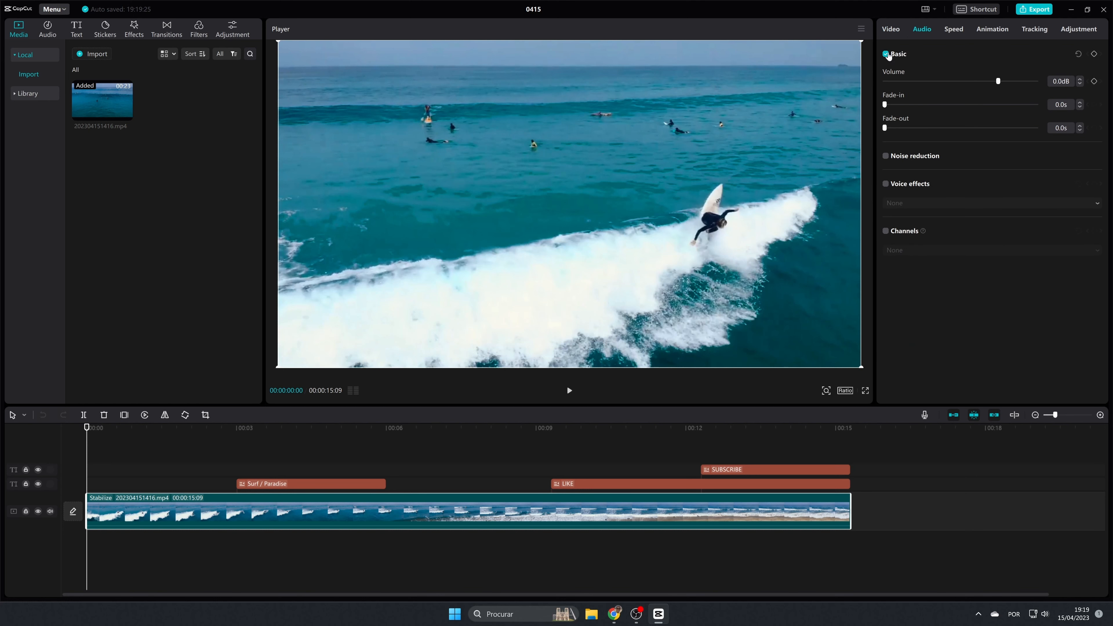
left_click(954, 30)
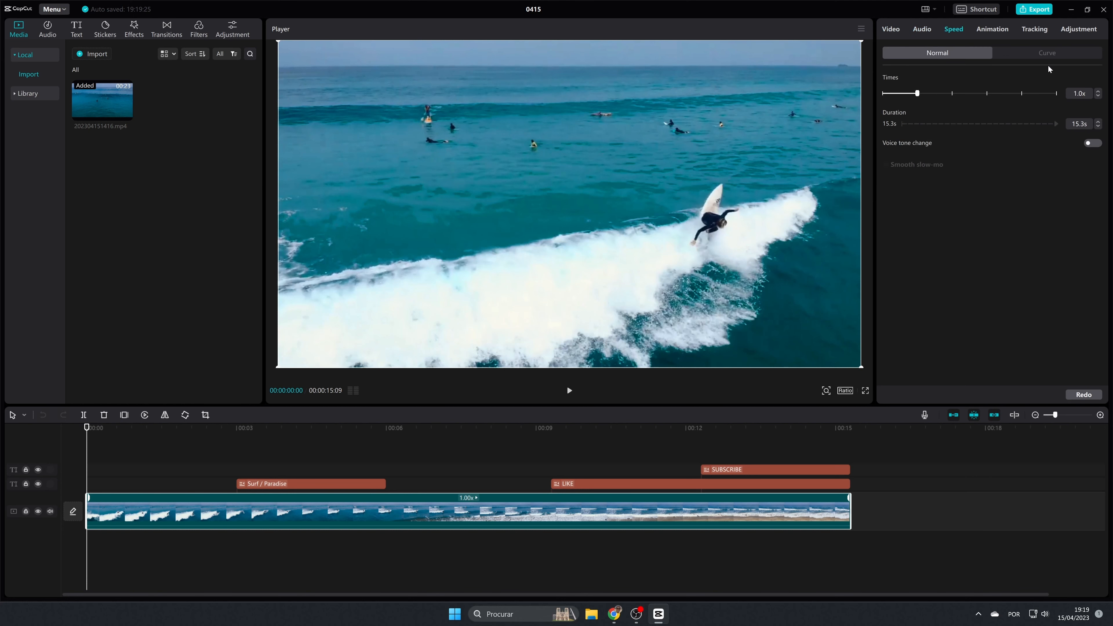
left_click(1049, 55)
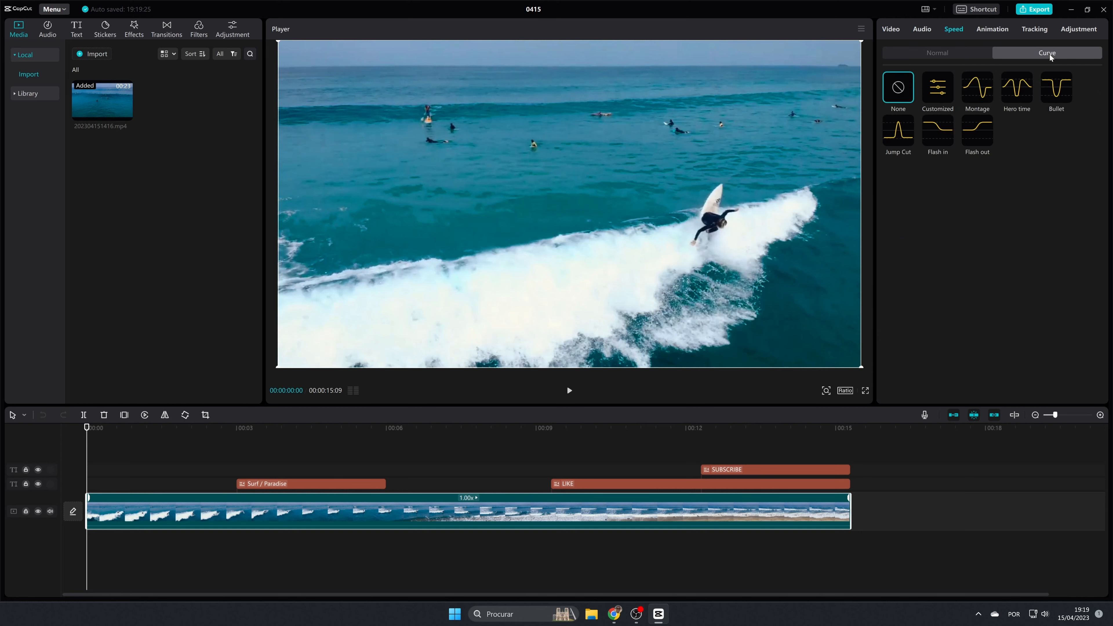
left_click(925, 52)
left_click(997, 30)
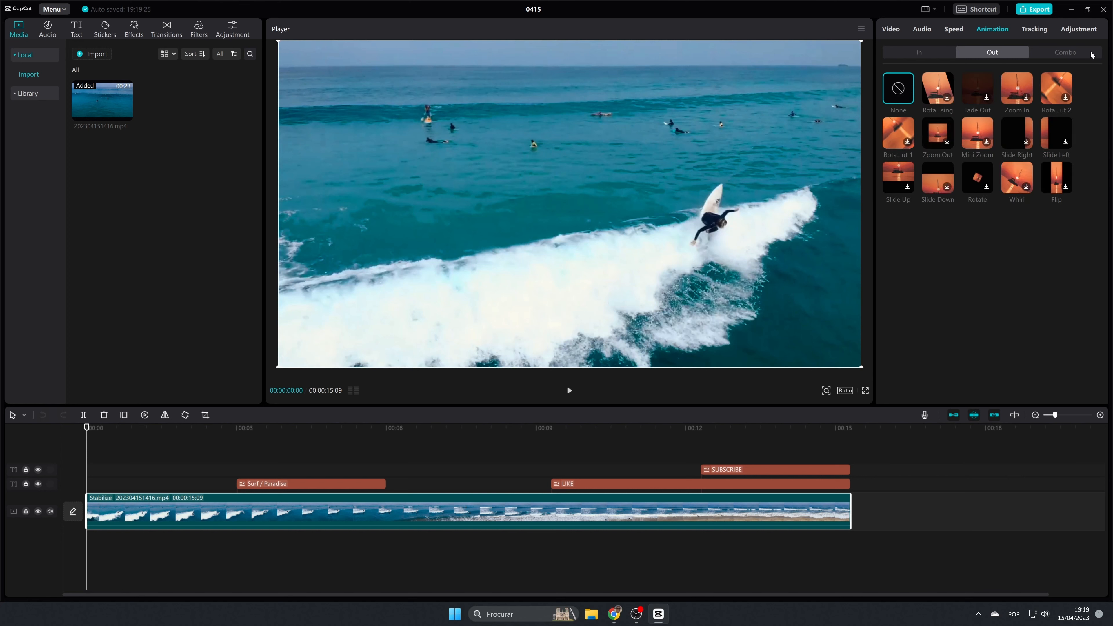
left_click(1028, 30)
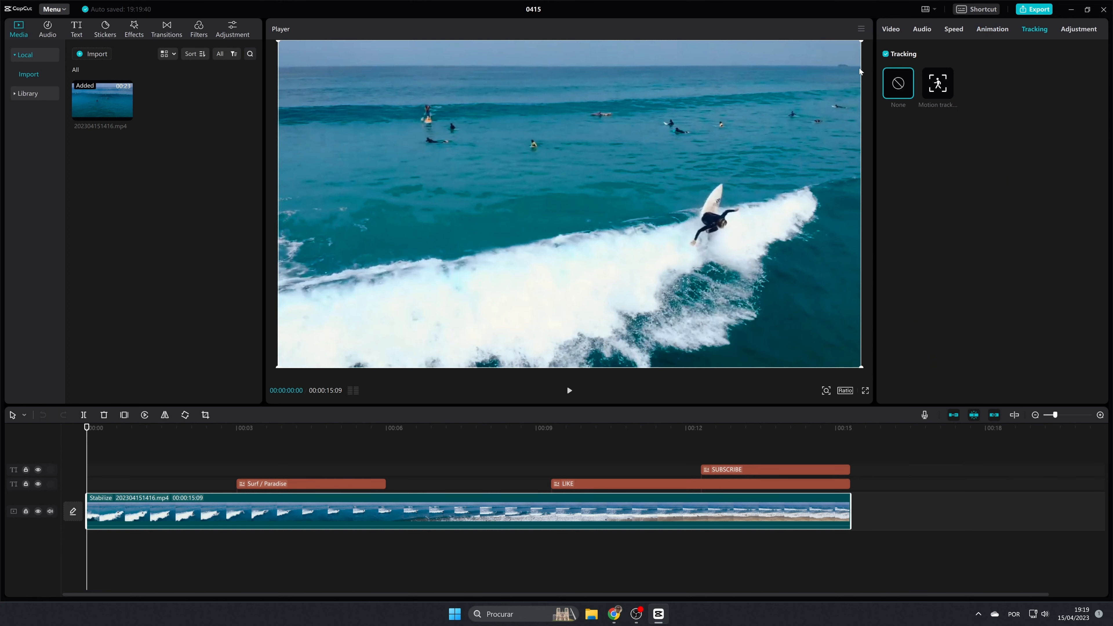
Preview the available LUTs in the clip's basic adjustments without applying one, and collapse the LUT section.
left_click(1072, 30)
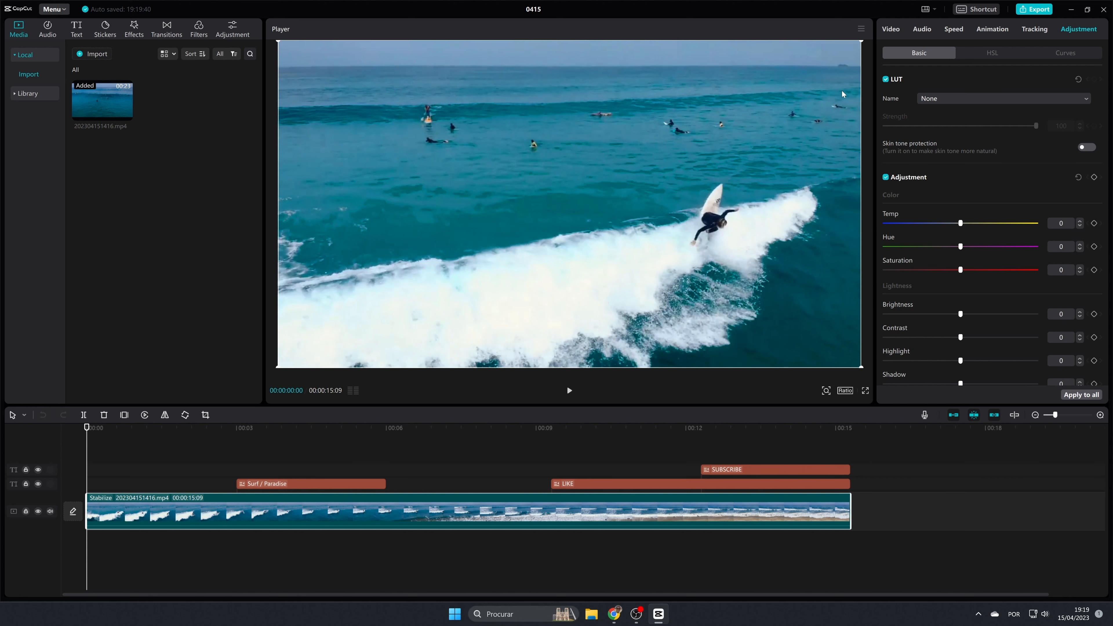
left_click(983, 100)
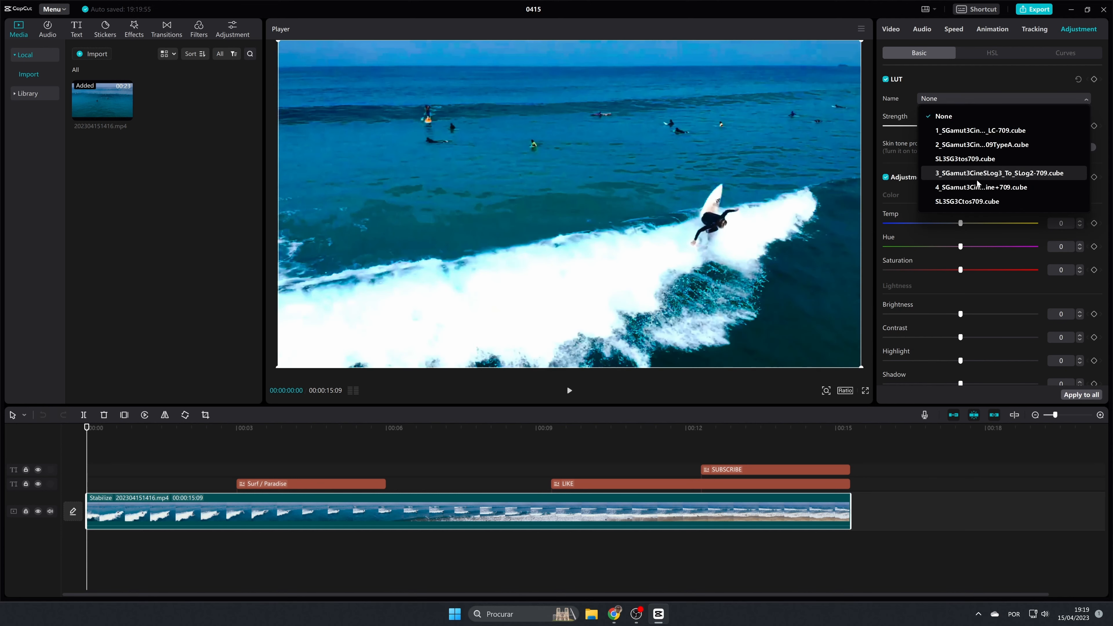
left_click(964, 80)
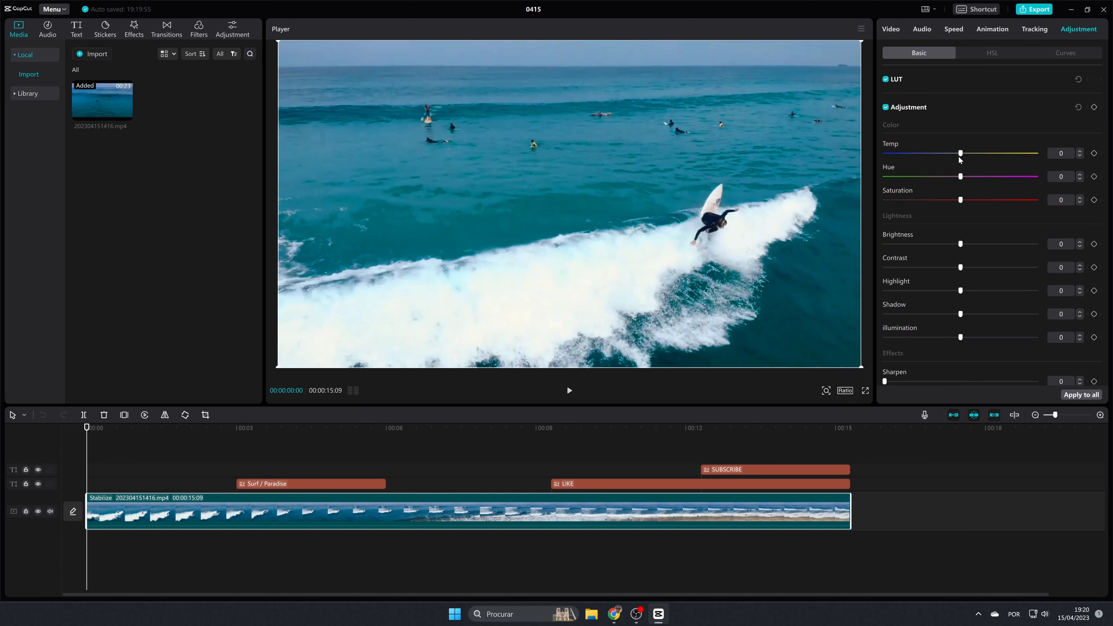
Try the clip's color, lightness, sharpen, particles and vignette adjustments, and return them to 0.
left_click_drag(1010, 150, 955, 207)
left_click_drag(962, 244, 959, 312)
mouse_move(962, 339)
left_mouse_down()
mouse_move(1004, 338)
mouse_move(961, 338)
left_mouse_up()
scroll(964, 314, "down", 2)
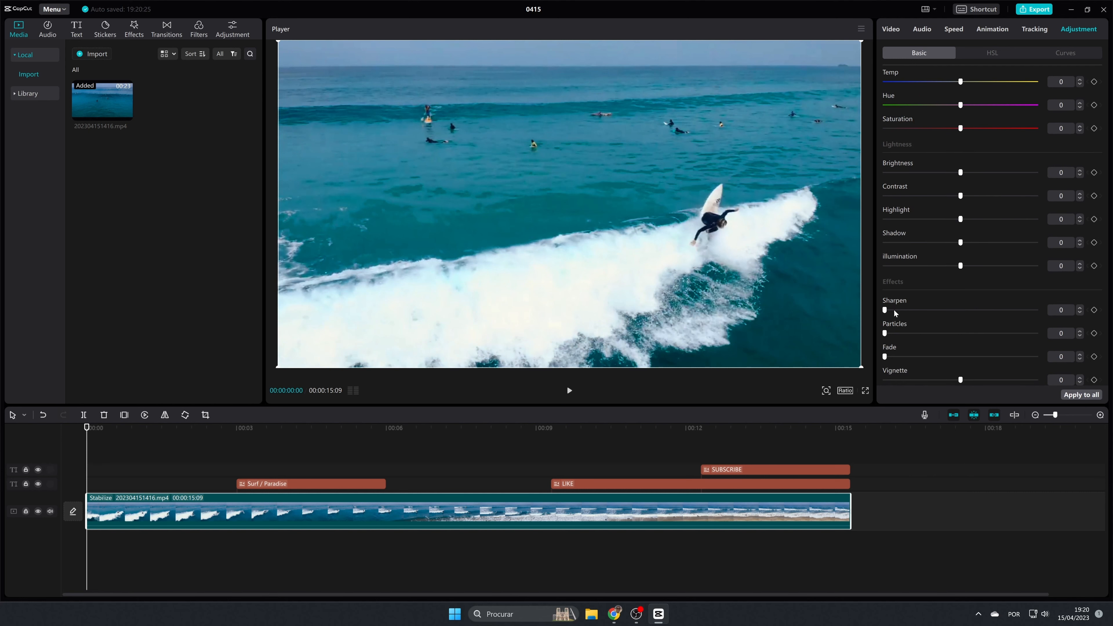
left_click_drag(885, 310, 810, 294)
left_click_drag(885, 333, 829, 331)
mouse_move(961, 380)
left_mouse_down()
mouse_move(1002, 381)
mouse_move(912, 380)
mouse_move(1006, 380)
mouse_move(961, 380)
left_mouse_up()
scroll(990, 354, "up", 3)
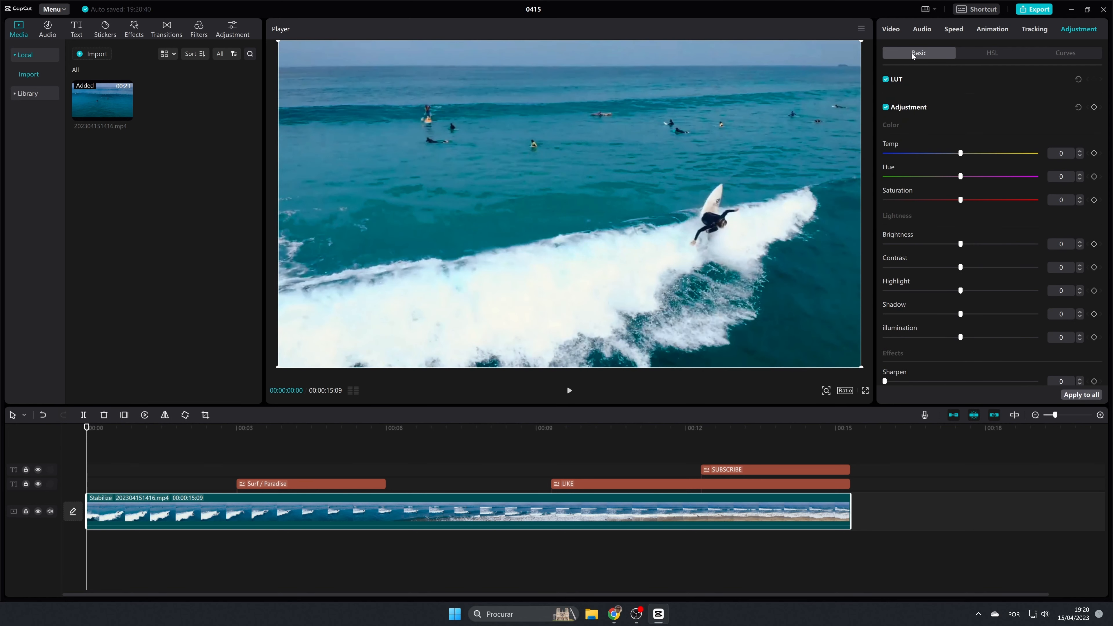
Reset the clip's HSL adjustments, and set the cyan range's saturation to -14 and brightness to 19.
left_click(989, 55)
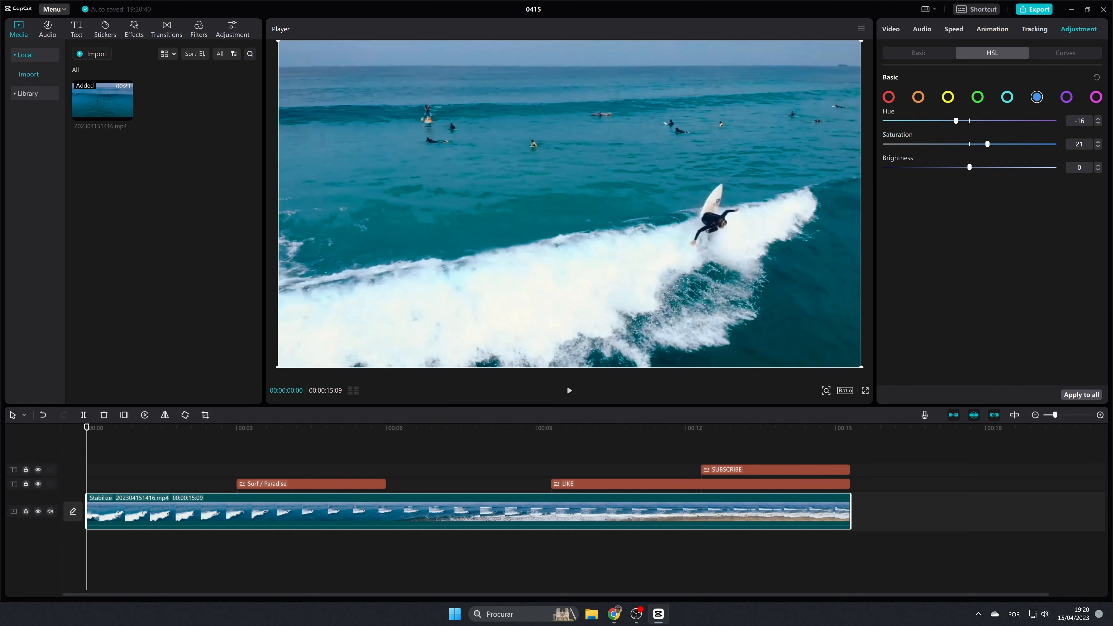
left_click(1098, 79)
left_click(1010, 99)
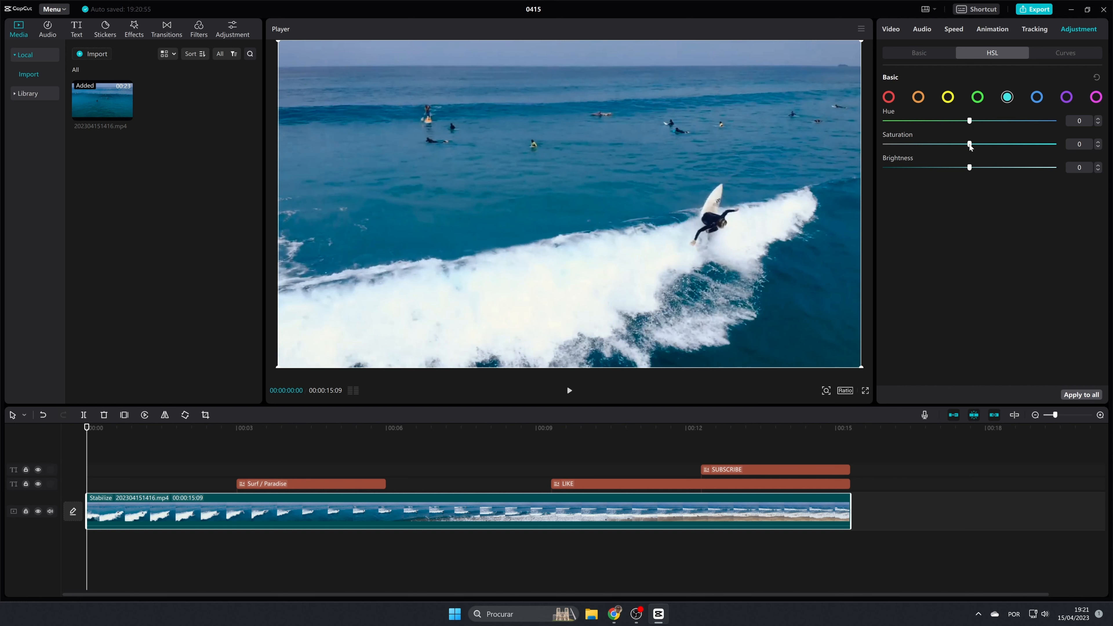
mouse_move(970, 146)
left_mouse_down()
mouse_move(1014, 147)
mouse_move(884, 146)
mouse_move(969, 153)
mouse_move(1028, 127)
mouse_move(925, 125)
mouse_move(971, 129)
left_mouse_up()
left_click_drag(970, 168, 1005, 168)
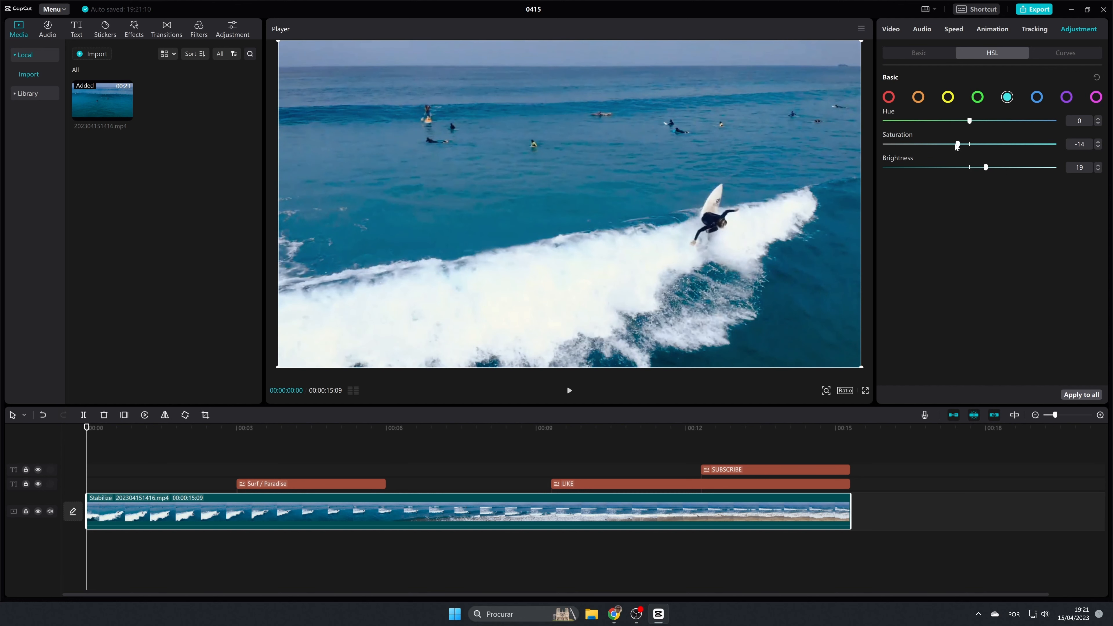
Set the HSL blue range's hue to 12, and redraw the Brightness (Luma) curve as a gentle S with two points.
left_click(1037, 98)
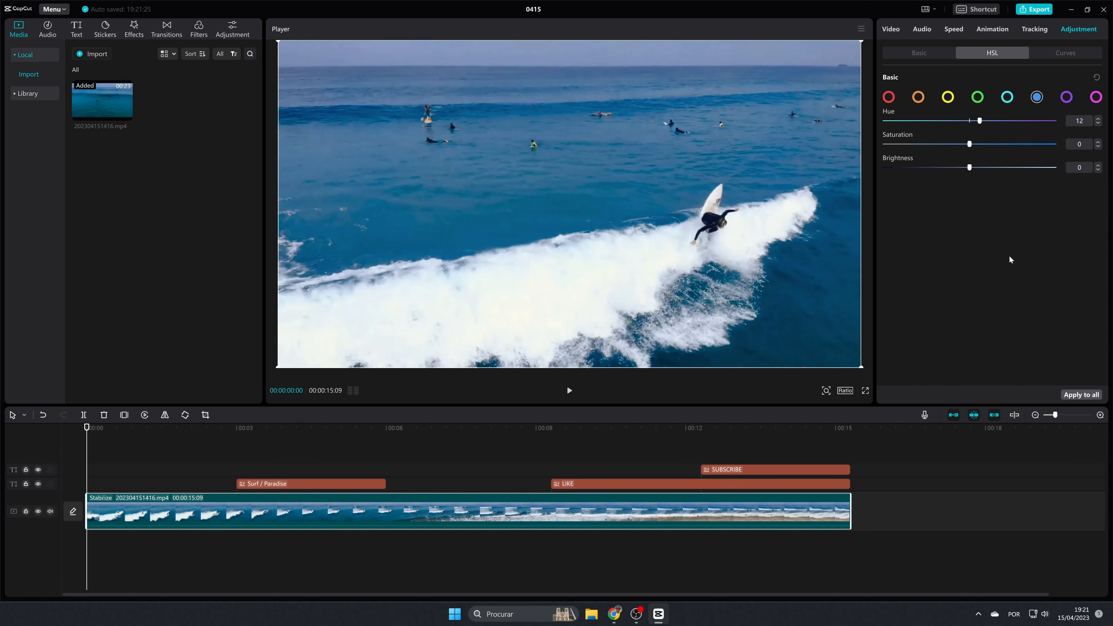
left_click(1054, 53)
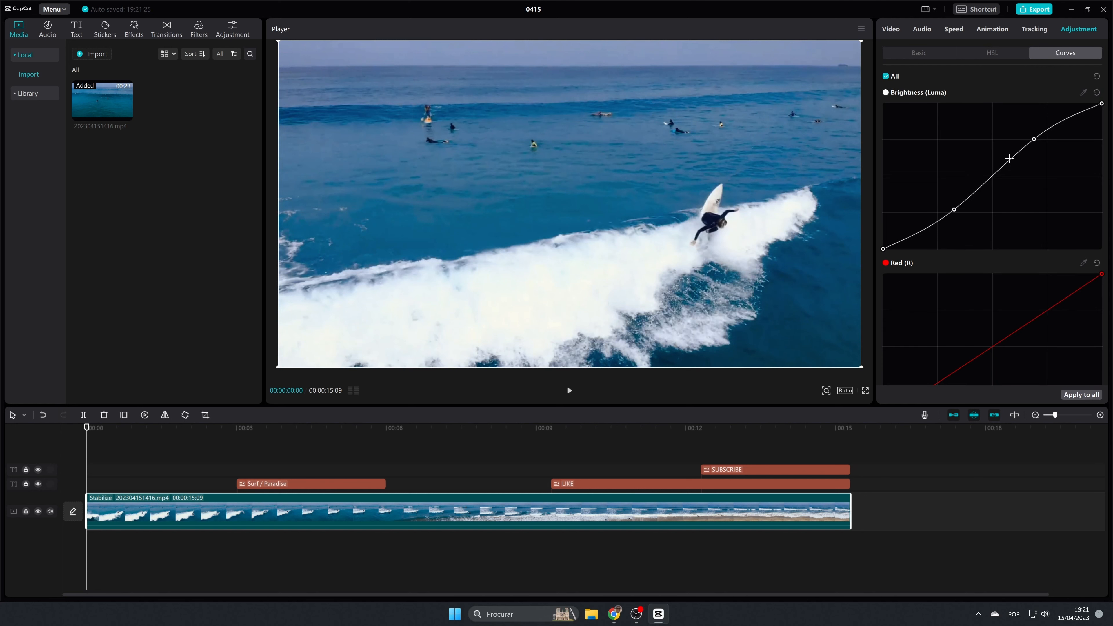
left_click(1098, 92)
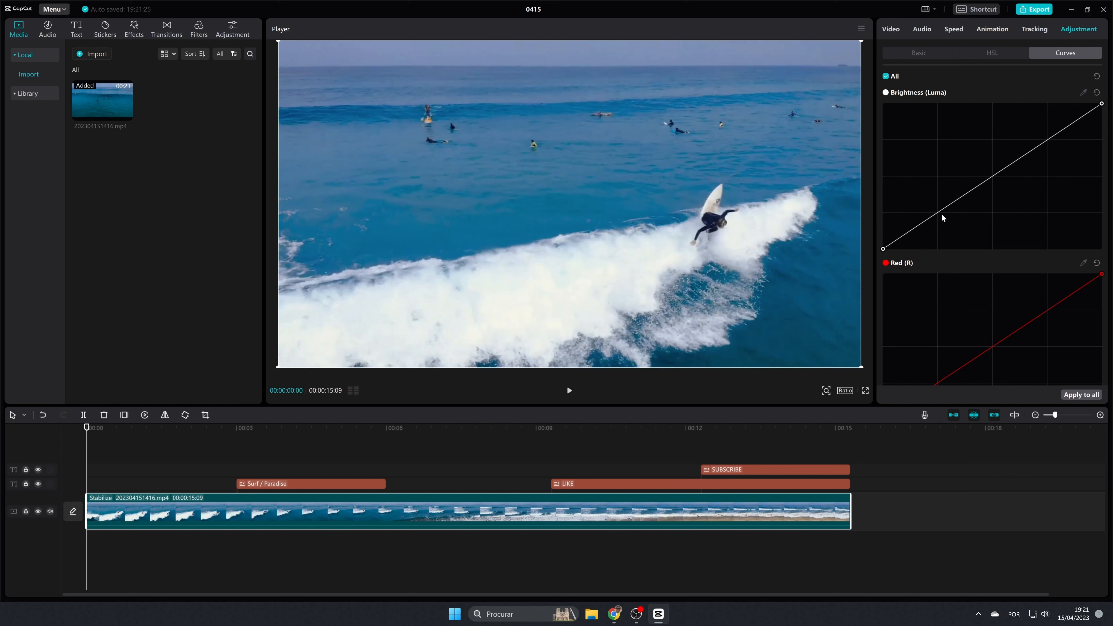
left_click(949, 207)
left_click(1037, 147)
left_click_drag(948, 206, 953, 216)
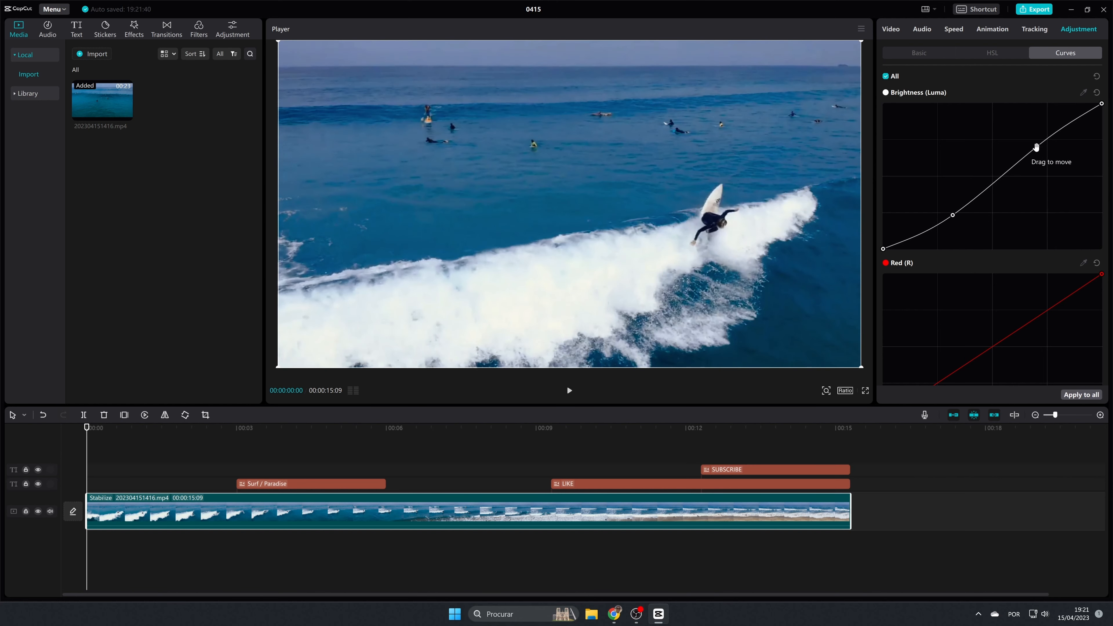
left_click_drag(1037, 147, 1033, 140)
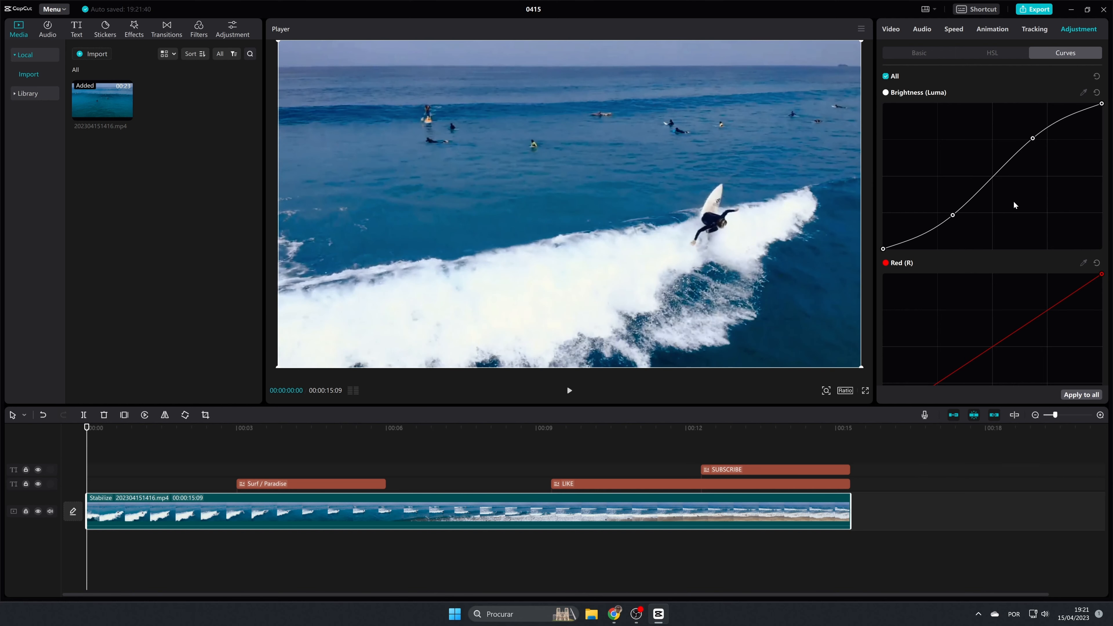
Try bending the Blue curve with two added points, return it to a straight line, and review the other color curves.
scroll(1014, 200, "down", 6)
scroll(988, 255, "down", 3)
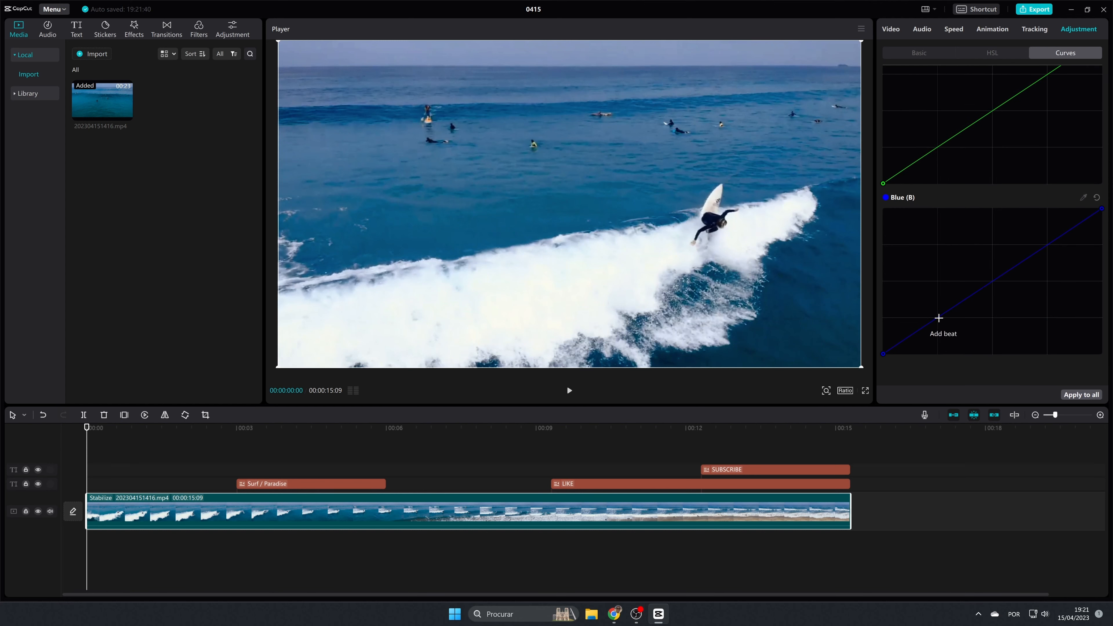
left_click(946, 313)
left_click(1042, 248)
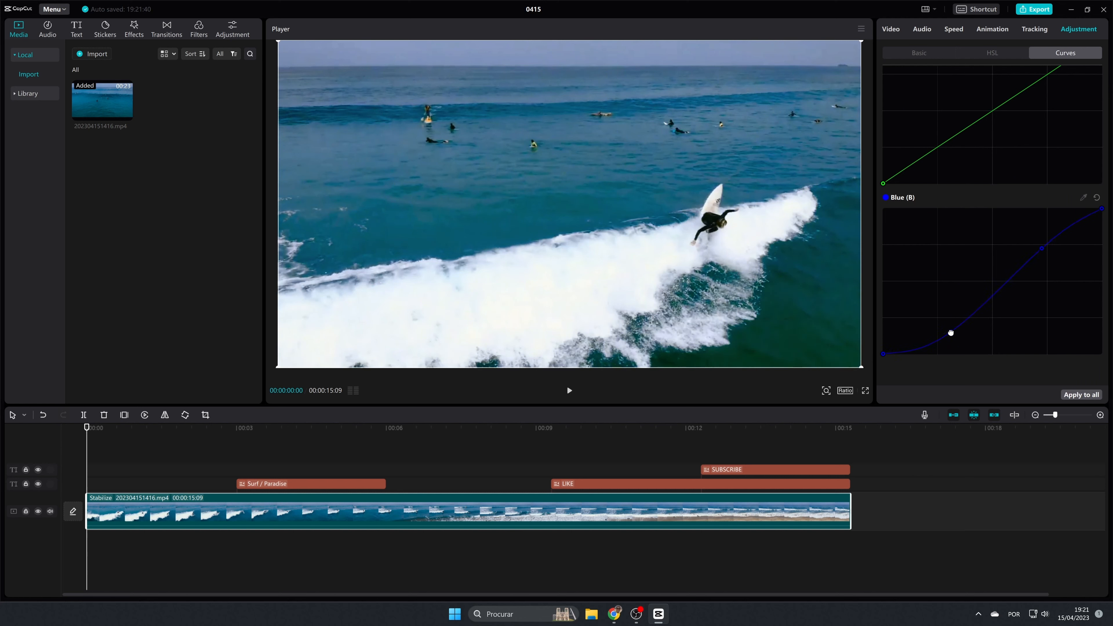
mouse_move(948, 309)
left_mouse_down()
mouse_move(935, 267)
mouse_move(955, 352)
mouse_move(942, 291)
mouse_move(950, 309)
left_mouse_up()
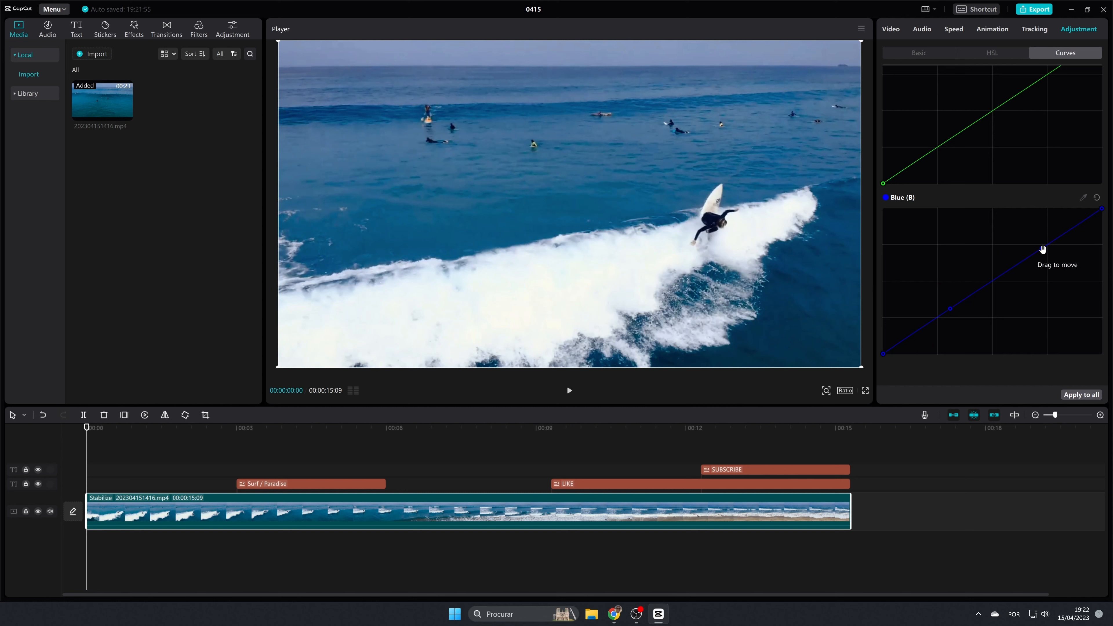
mouse_move(1042, 248)
left_mouse_down()
mouse_move(1058, 287)
mouse_move(1037, 249)
left_mouse_up()
left_click_drag(1101, 210, 1018, 207)
scroll(1064, 196, "up", 5)
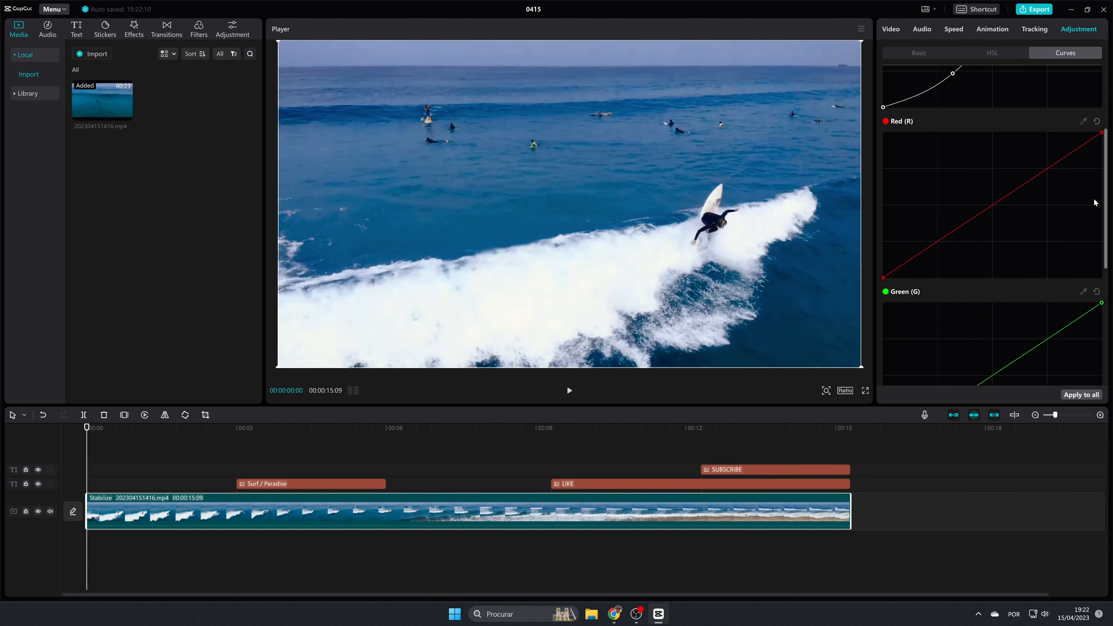
left_click(991, 208)
left_click_drag(991, 208, 1075, 294)
scroll(1019, 291, "down", 5)
scroll(997, 248, "up", 8)
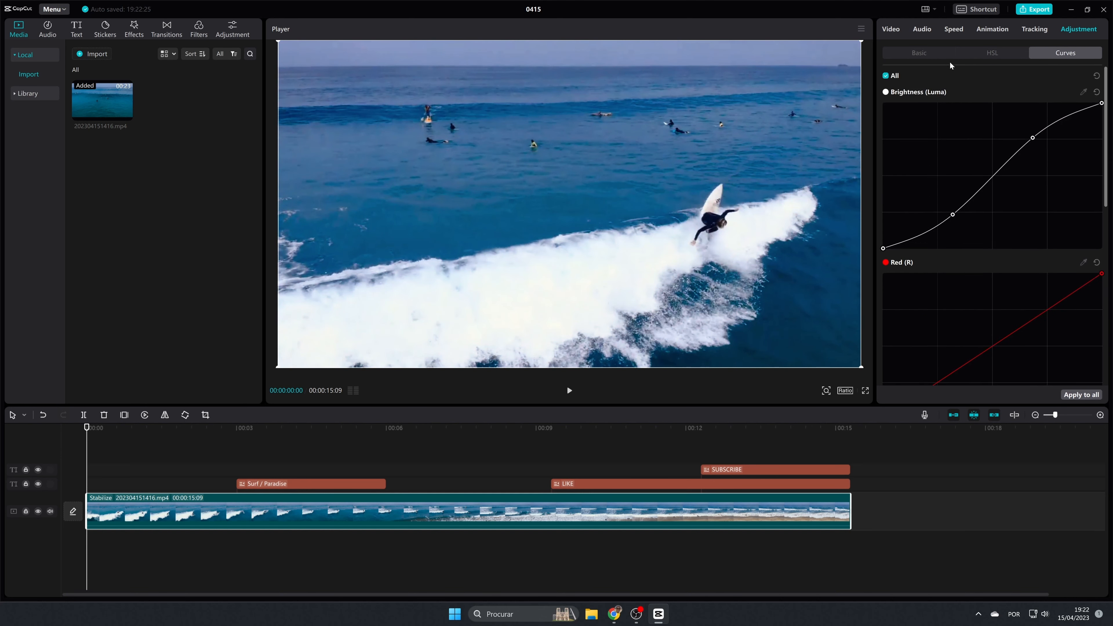
Try scaling the clip to 87%, moving it to X -151, Y -80 and rotating it 24°, resetting position and size after each.
left_click(892, 29)
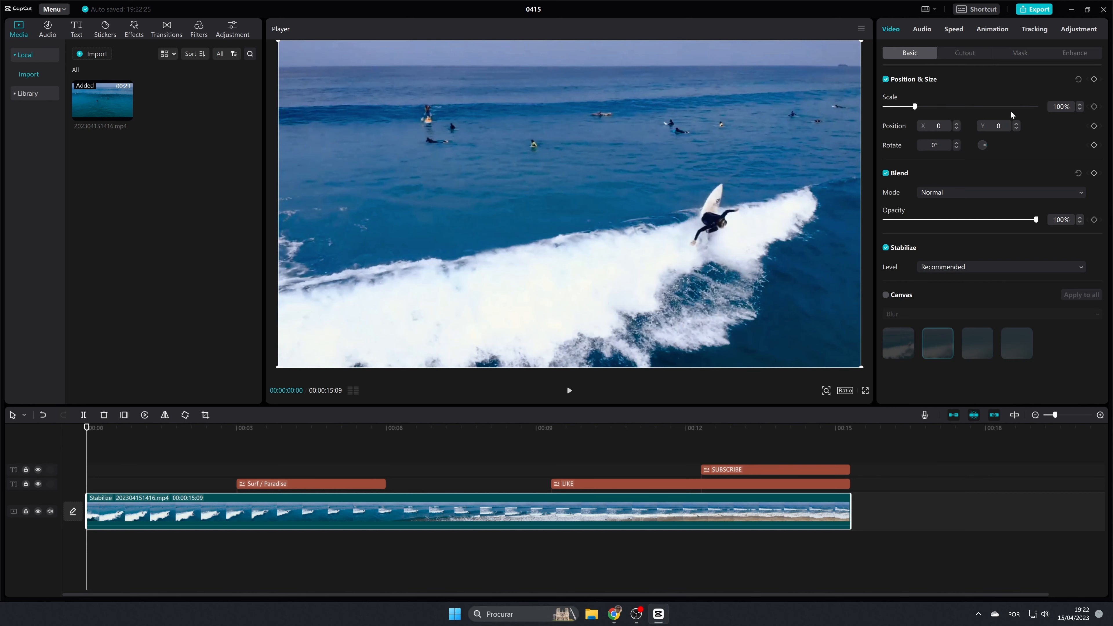
mouse_move(915, 109)
left_mouse_down()
mouse_move(953, 110)
mouse_move(910, 110)
left_mouse_up()
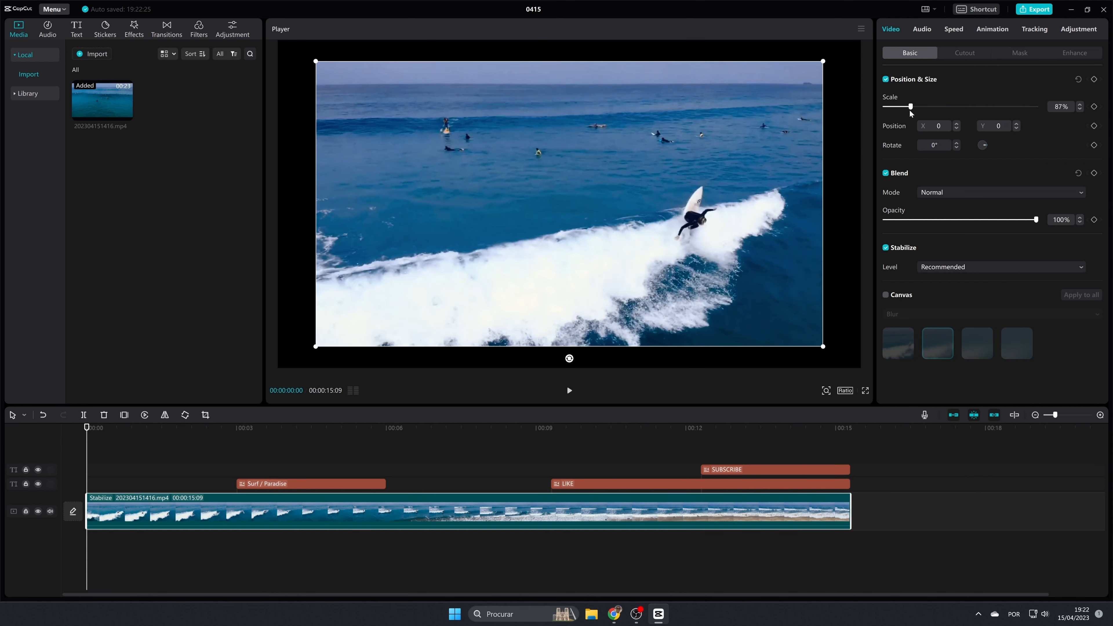
left_click(1079, 79)
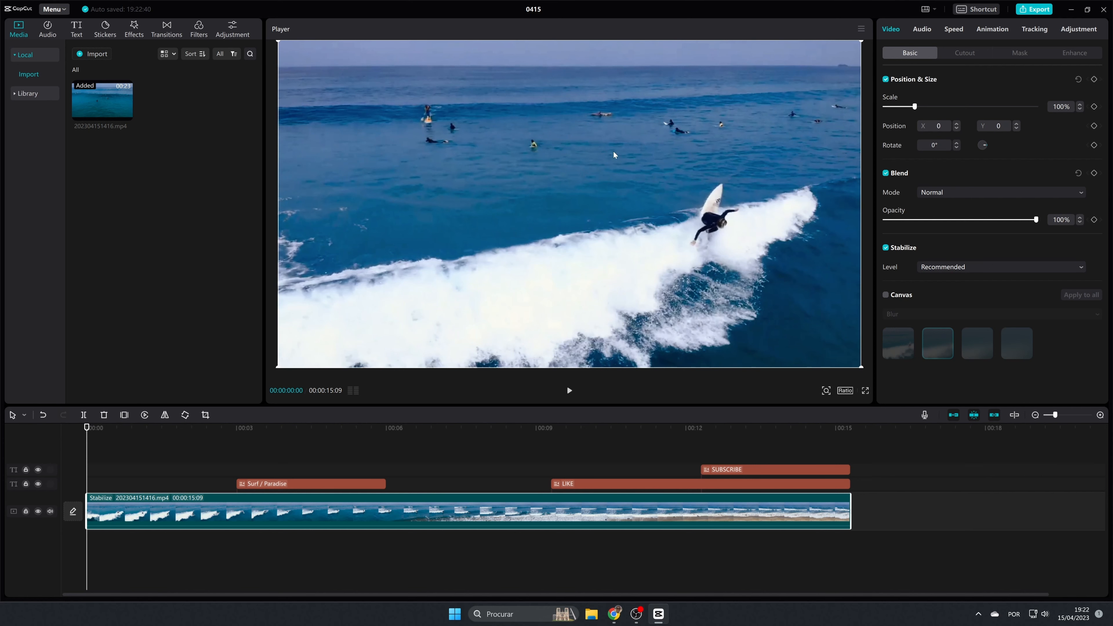
left_click_drag(562, 196, 538, 208)
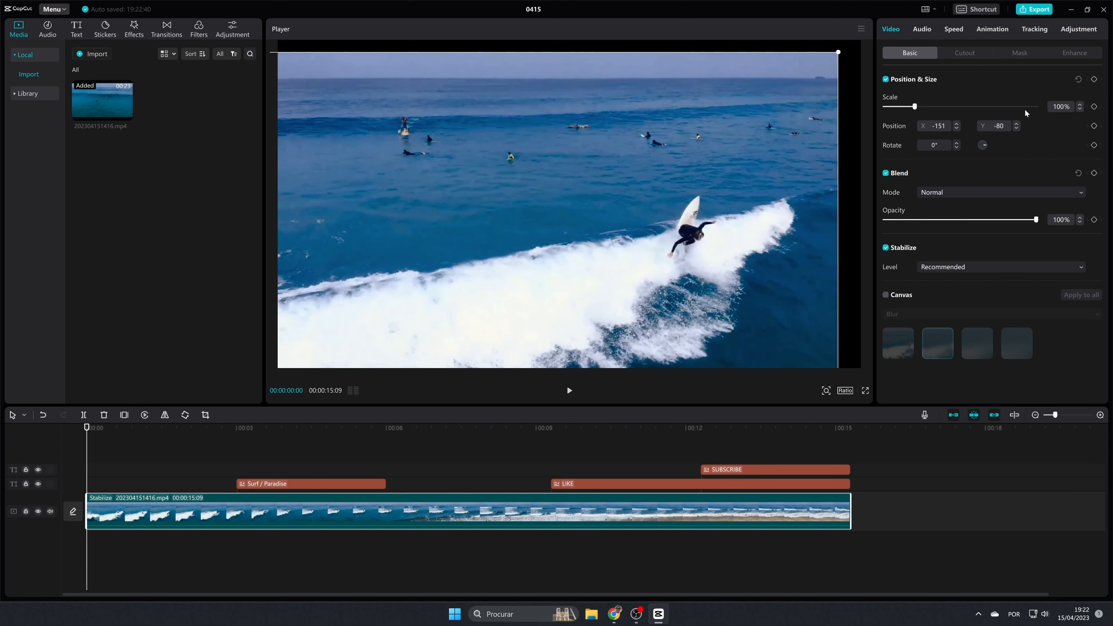
left_click(1078, 80)
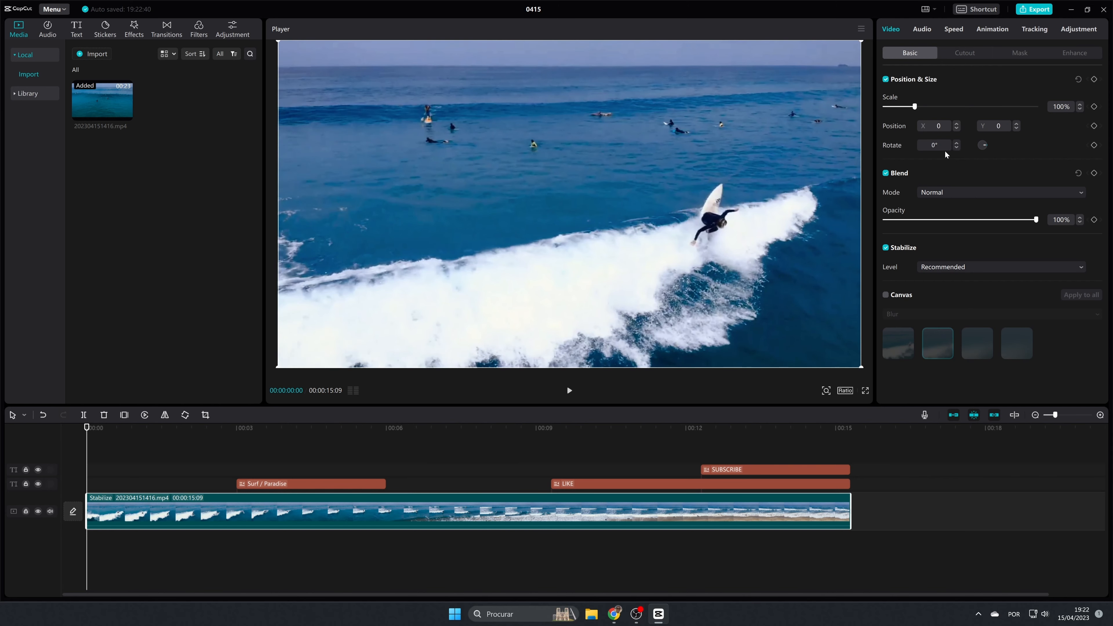
left_click(957, 143)
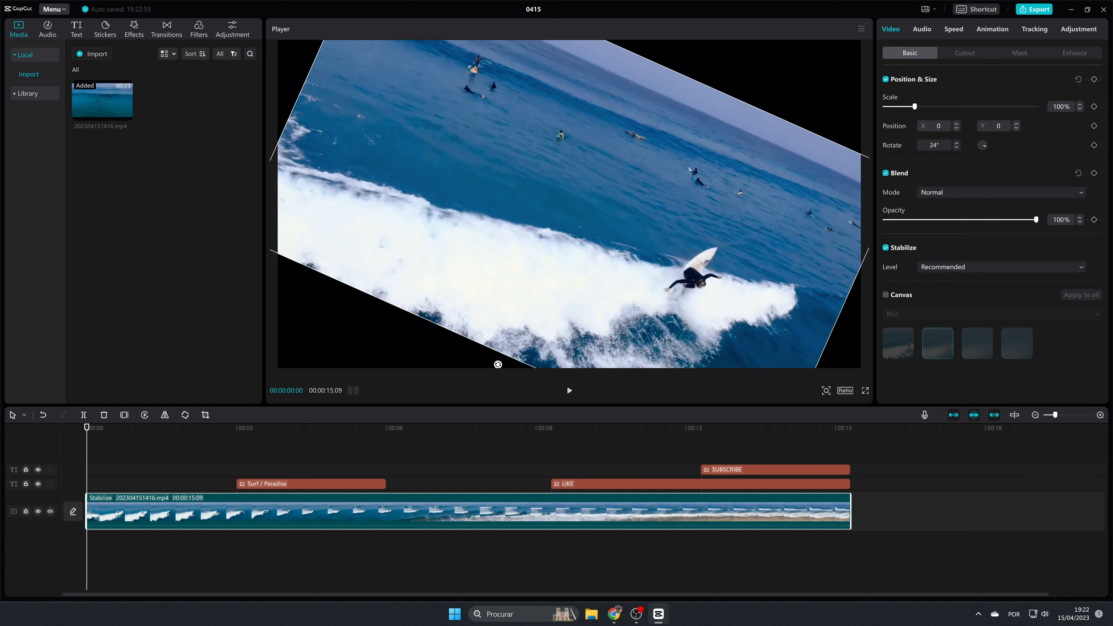
left_click(1079, 80)
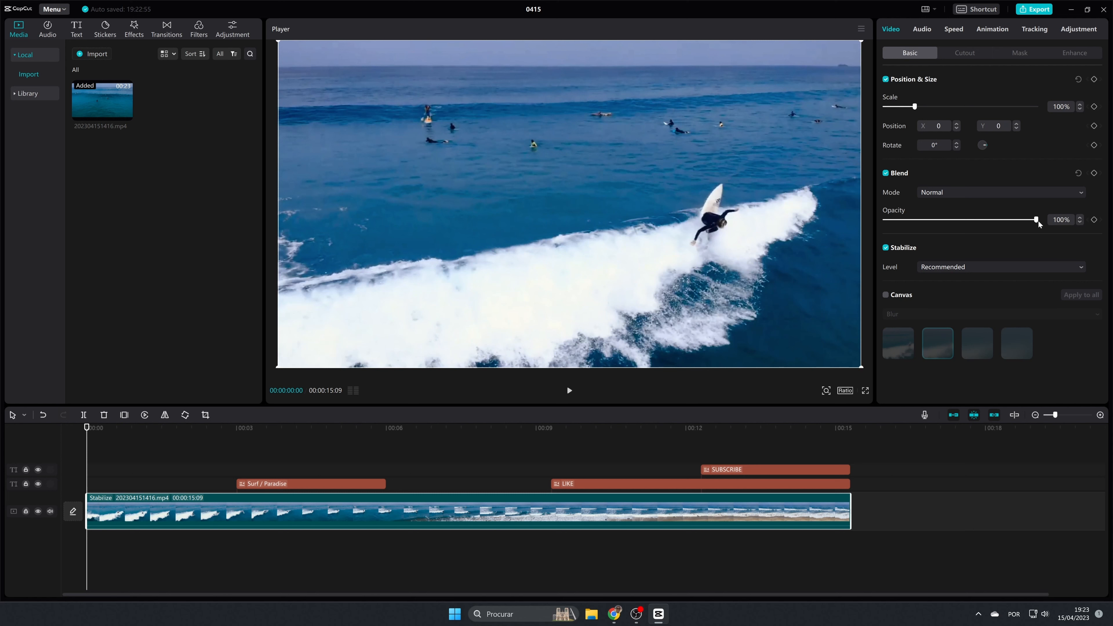
Try the clip's opacity, restore it to 100%, and review the stabilization level options without changing the level.
left_click_drag(1034, 221, 1058, 207)
left_click(955, 266)
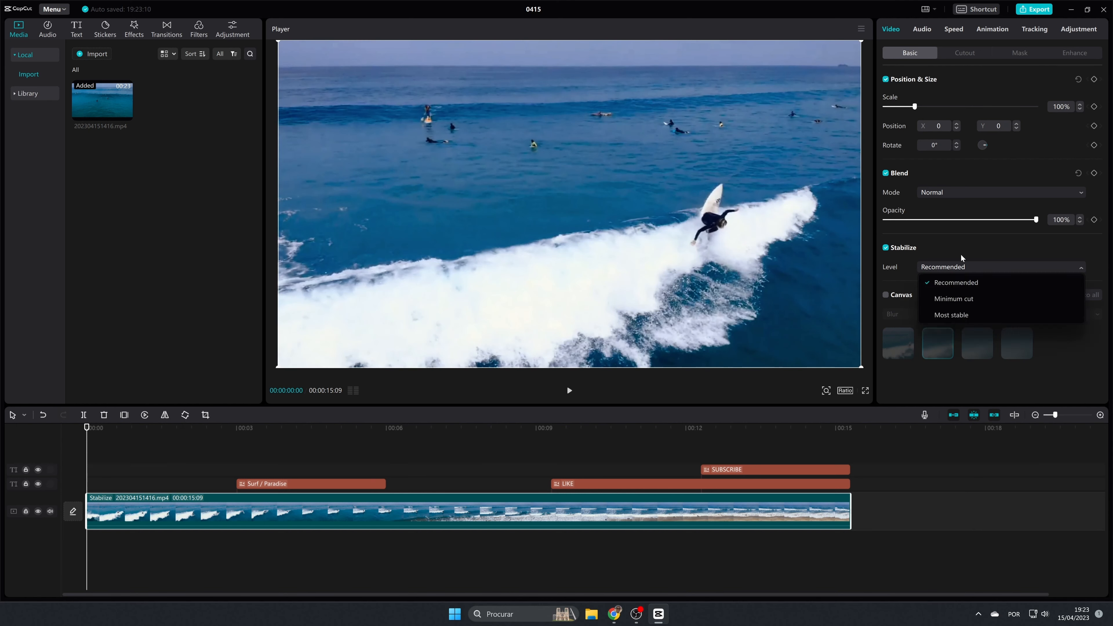
left_click(947, 251)
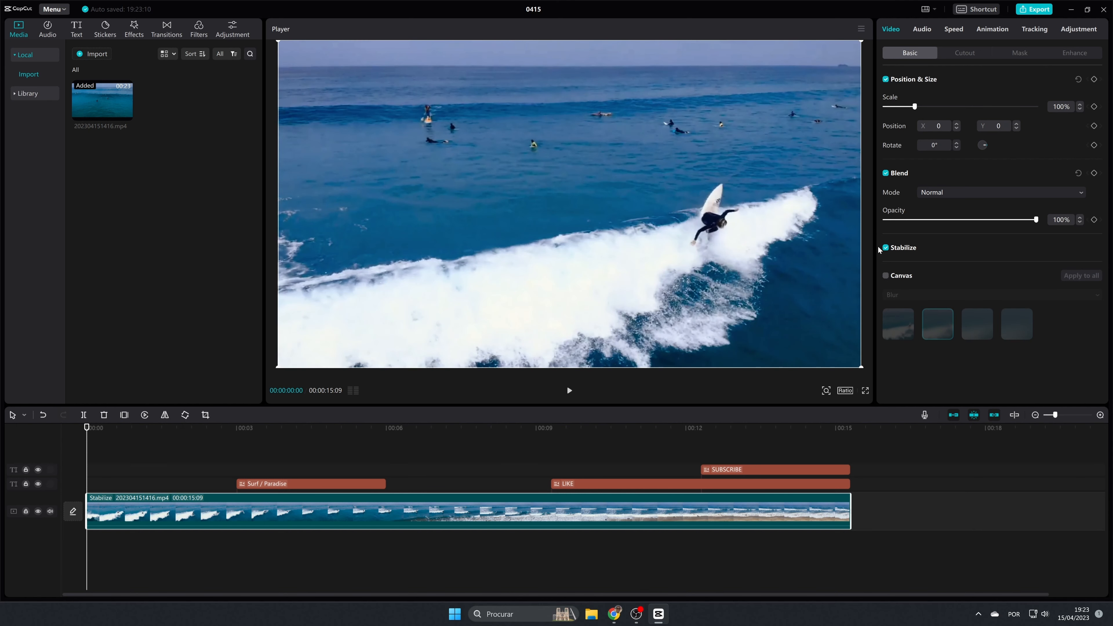
Turn on the clip's canvas, try the blur backgrounds up to the third one, and lower the clip's opacity to 48%.
left_click(886, 276)
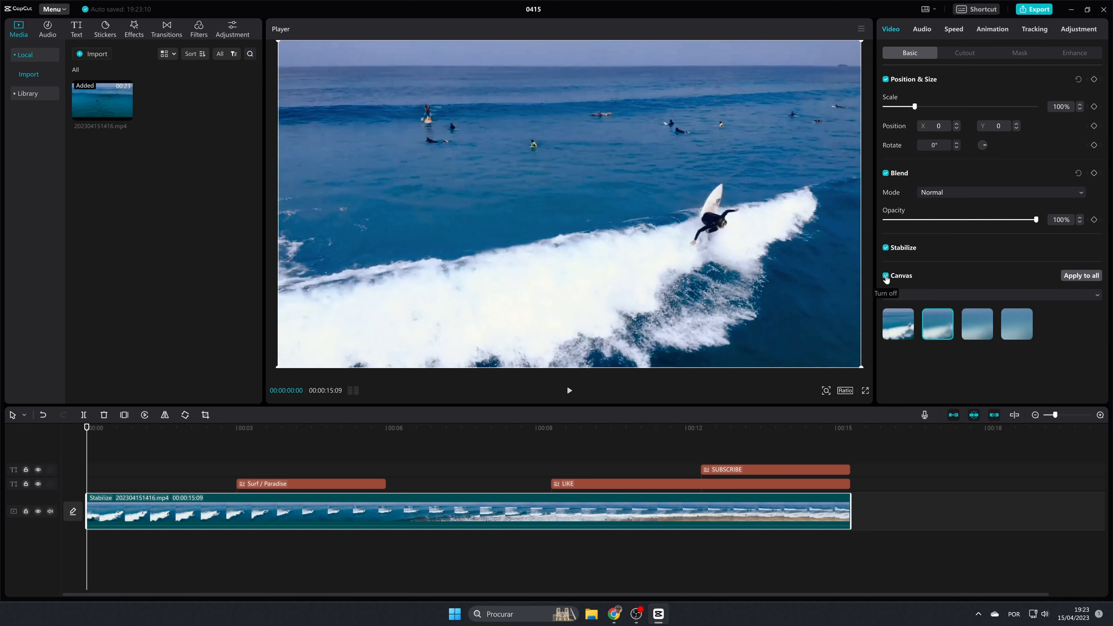
left_click(898, 328)
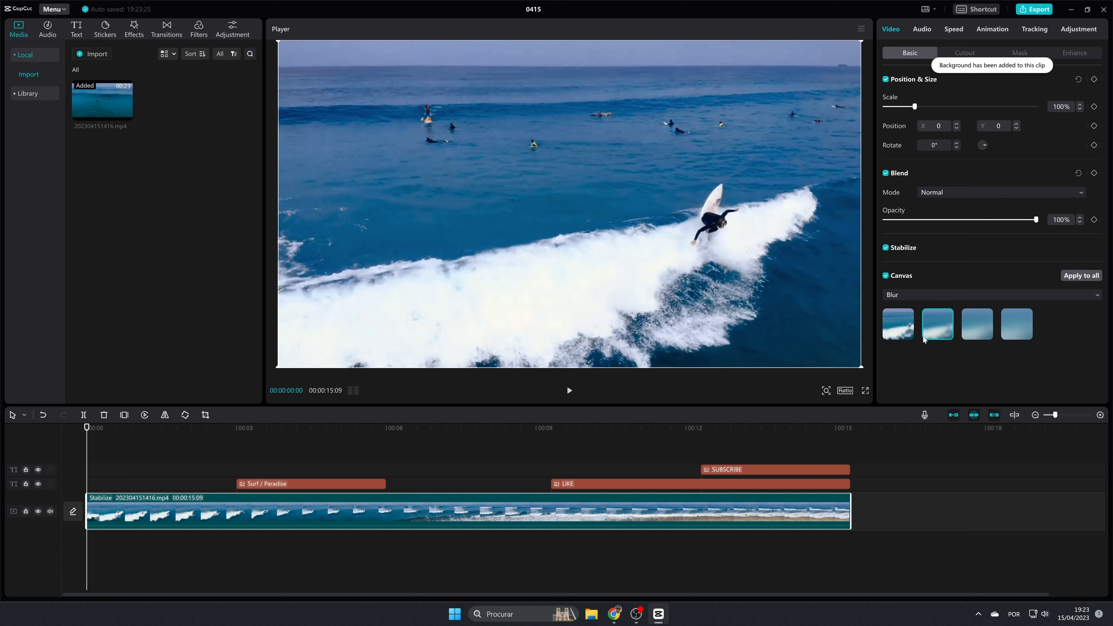
left_click(937, 323)
left_click_drag(1038, 221, 967, 221)
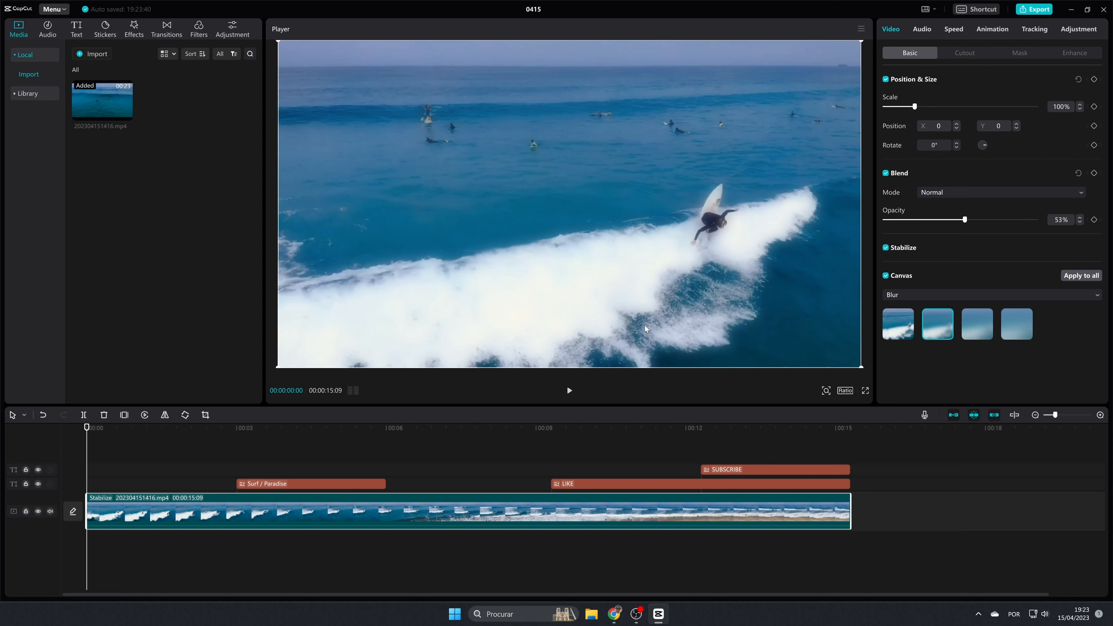
left_click(977, 323)
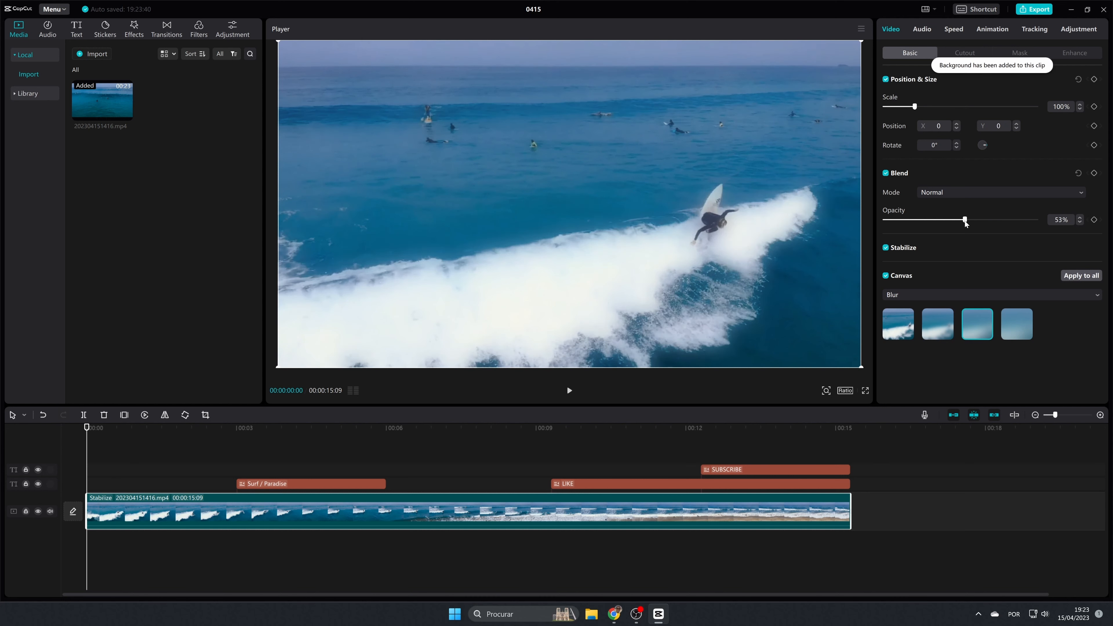
left_click_drag(954, 221, 957, 222)
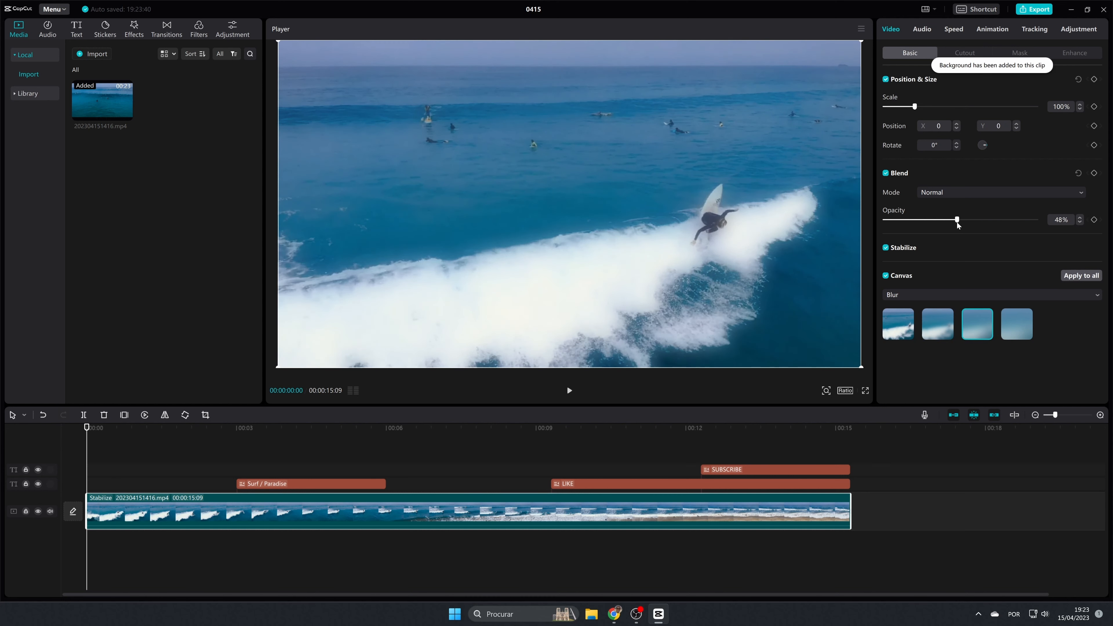
Try a crimson Color canvas behind the clip, and raise the opacity through 83% back to 100%.
left_click(961, 294)
left_click(918, 343)
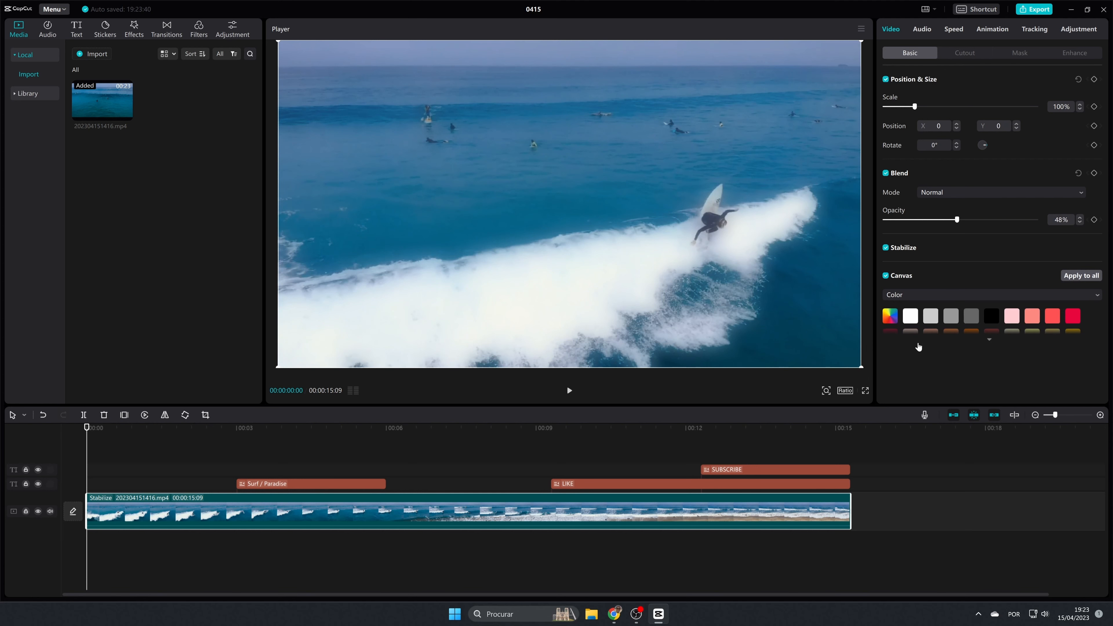
left_click(1075, 317)
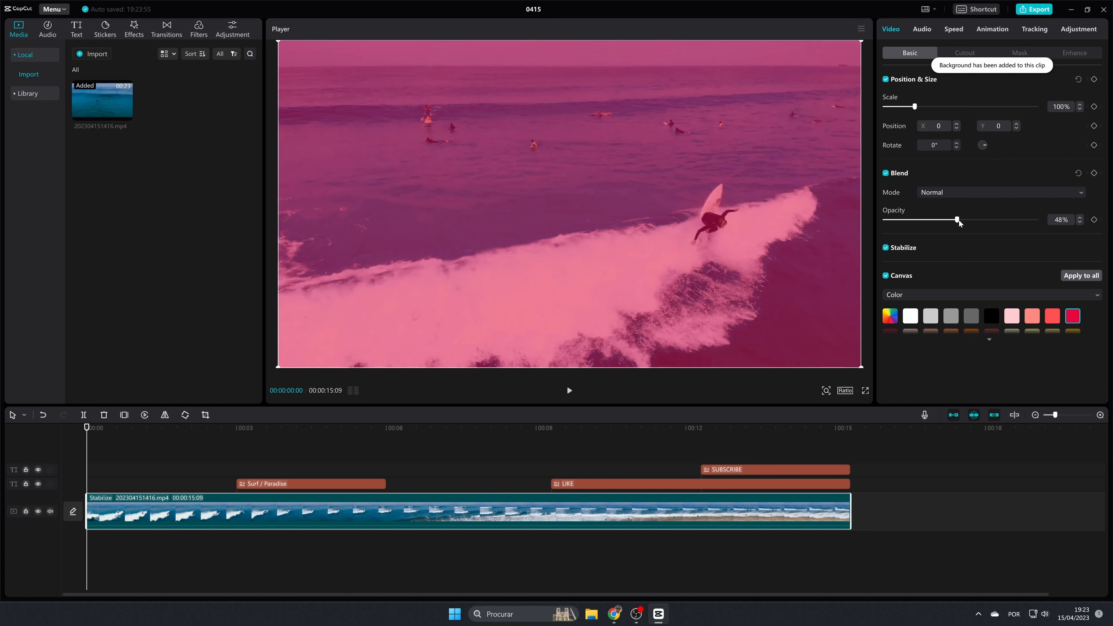
left_click_drag(957, 219, 1021, 223)
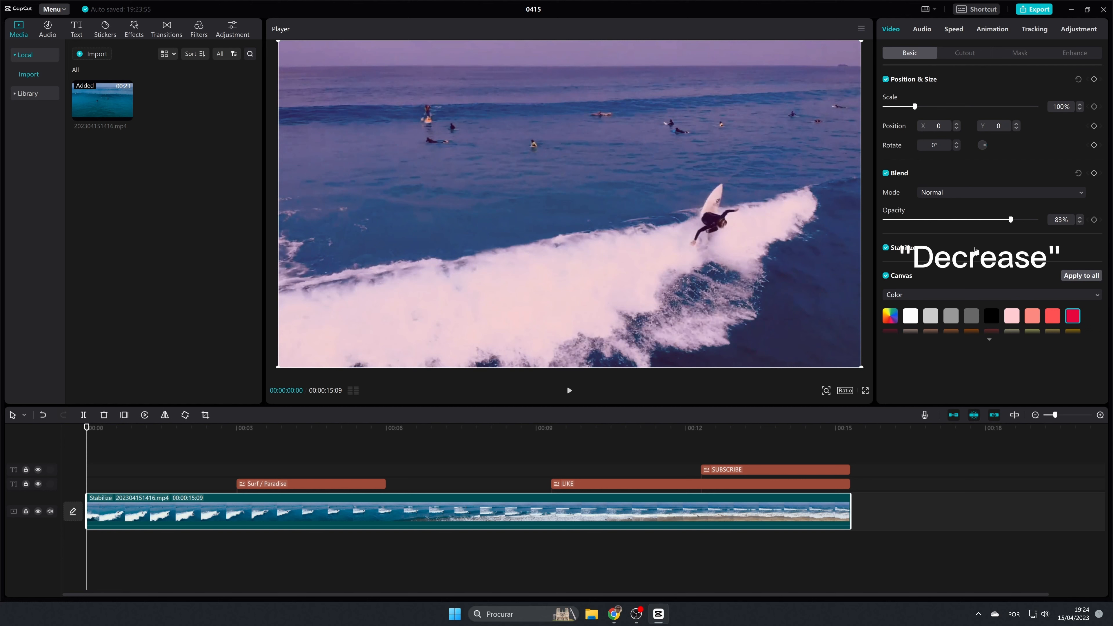
left_click_drag(1011, 219, 1036, 219)
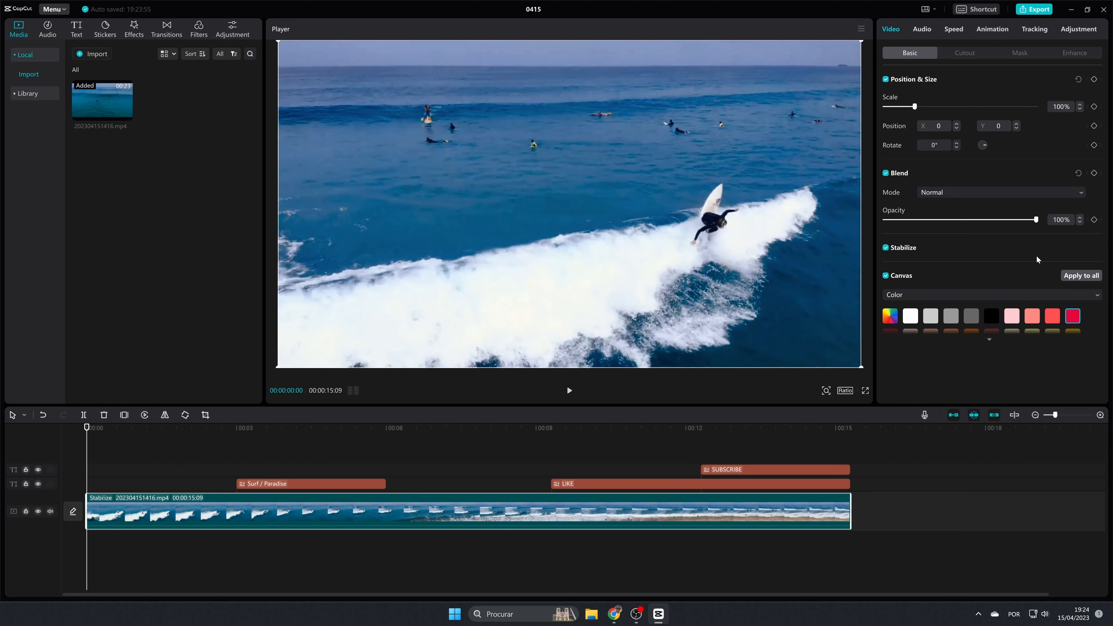
Switch the canvas to Style, try several patterns at 73% opacity, choose the dark blue one, and restore the opacity to 100%.
left_click(935, 295)
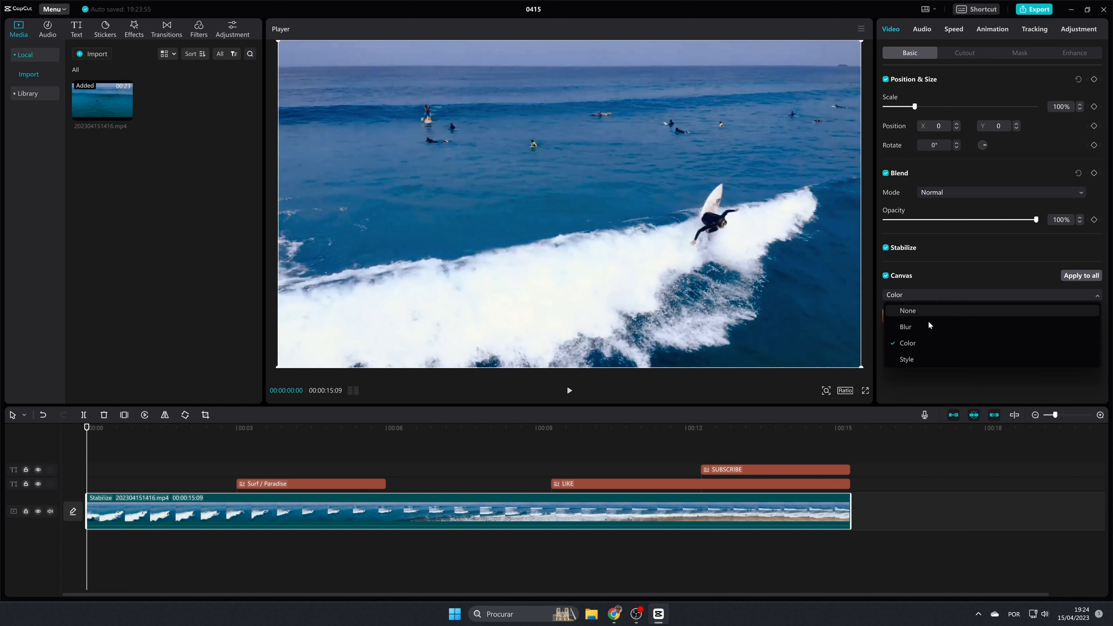
left_click(914, 358)
left_click(905, 331)
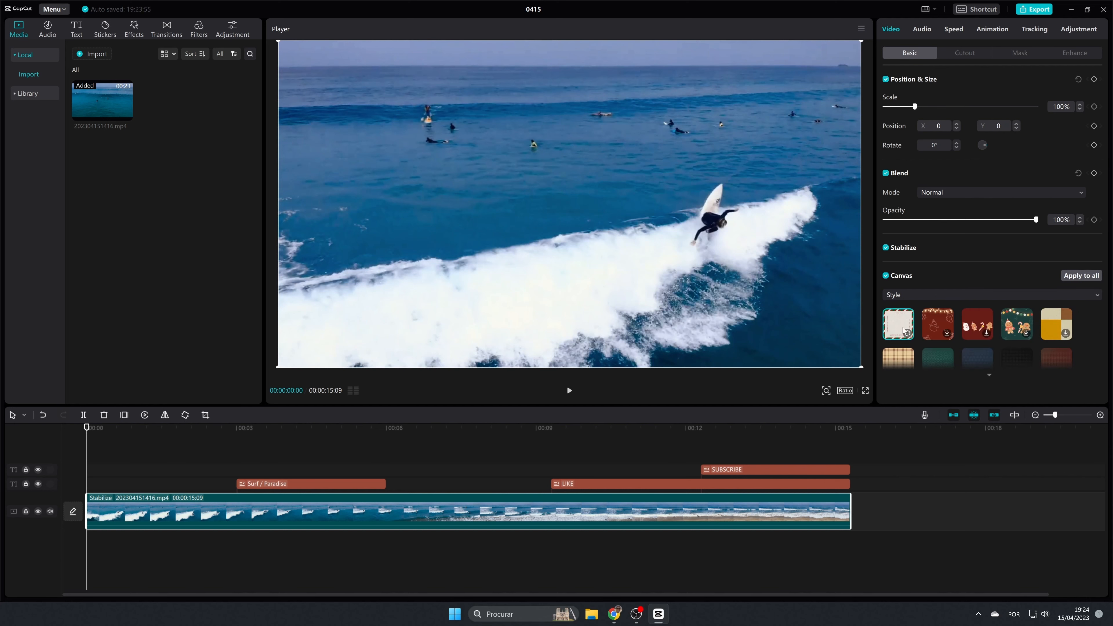
left_click_drag(1039, 218, 998, 221)
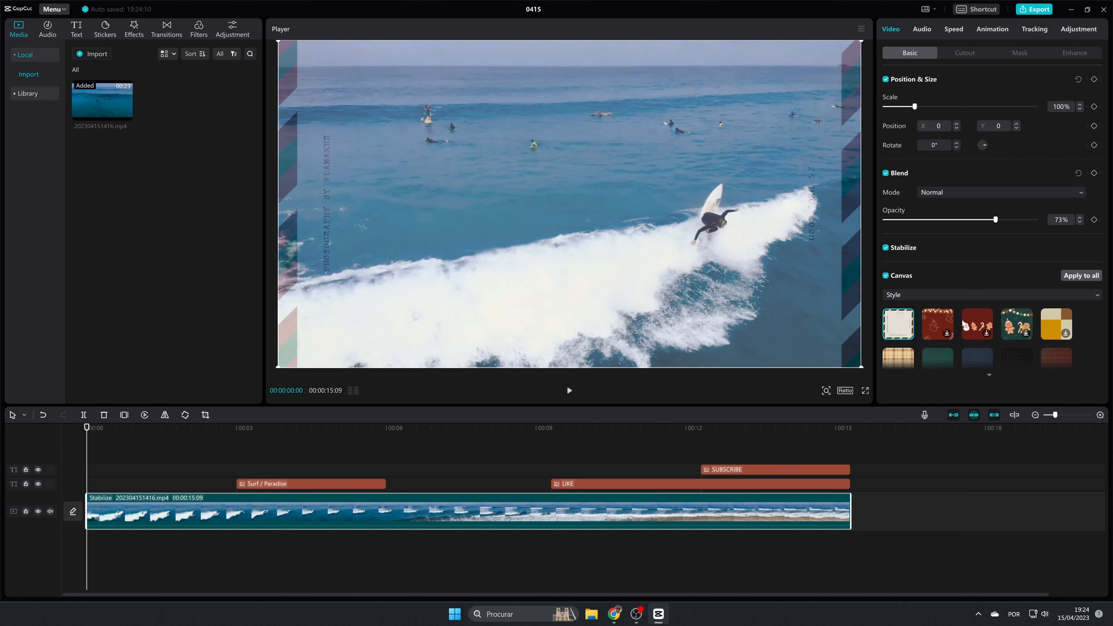
left_click(978, 324)
left_click(1060, 328)
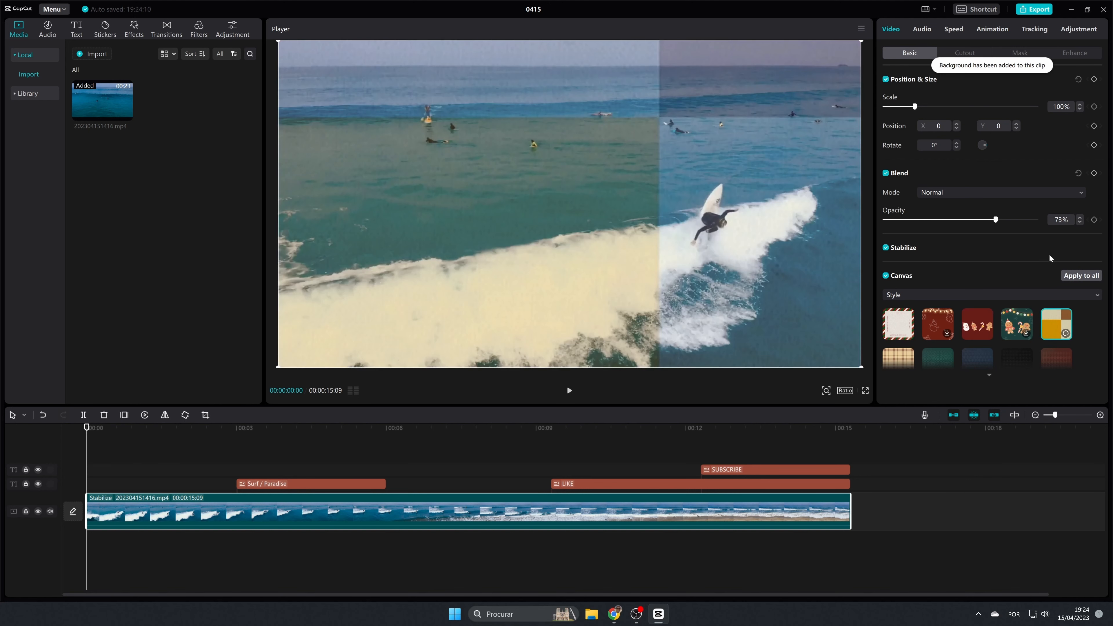
left_click(981, 356)
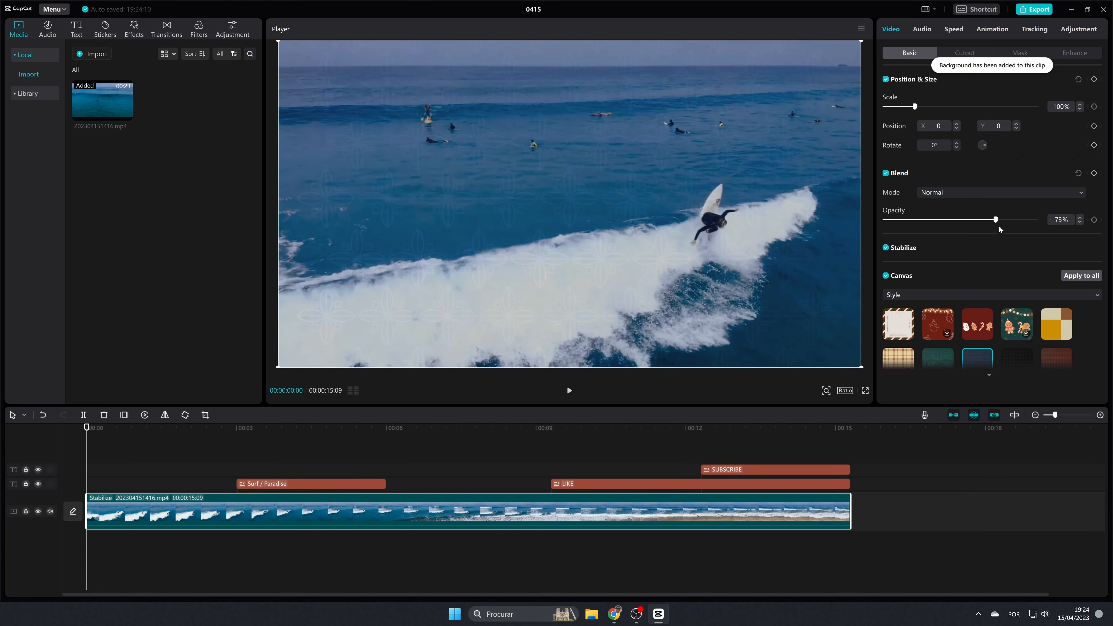
left_click_drag(1000, 220, 1037, 220)
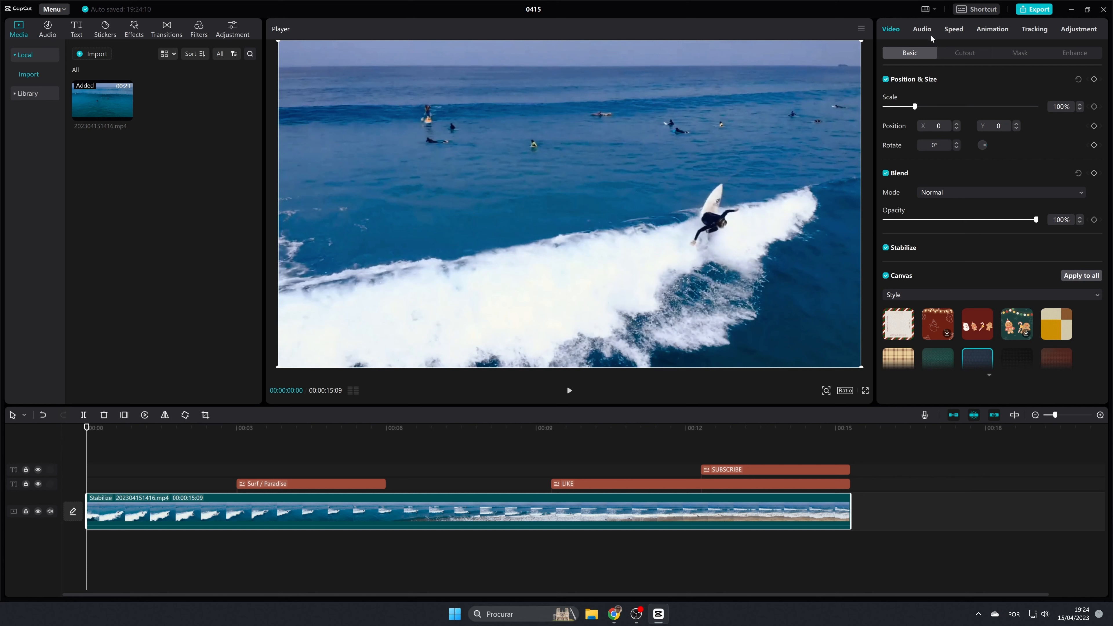
Review the surf clip's cutout options, try a Split mask over the canvas pattern, and remove the mask.
left_click(971, 53)
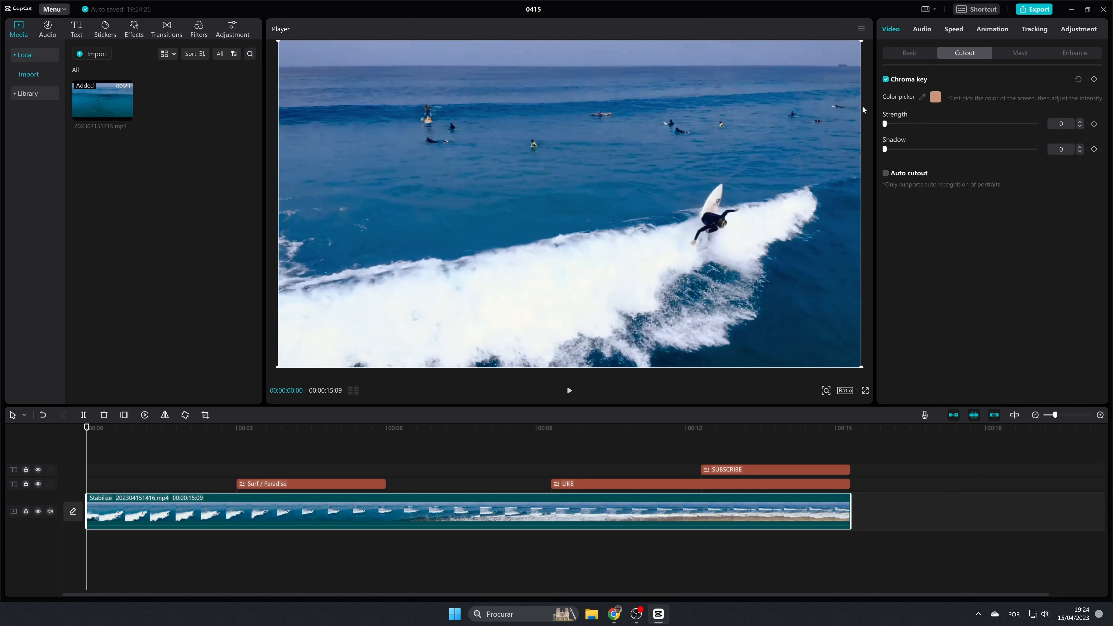
left_click(1016, 57)
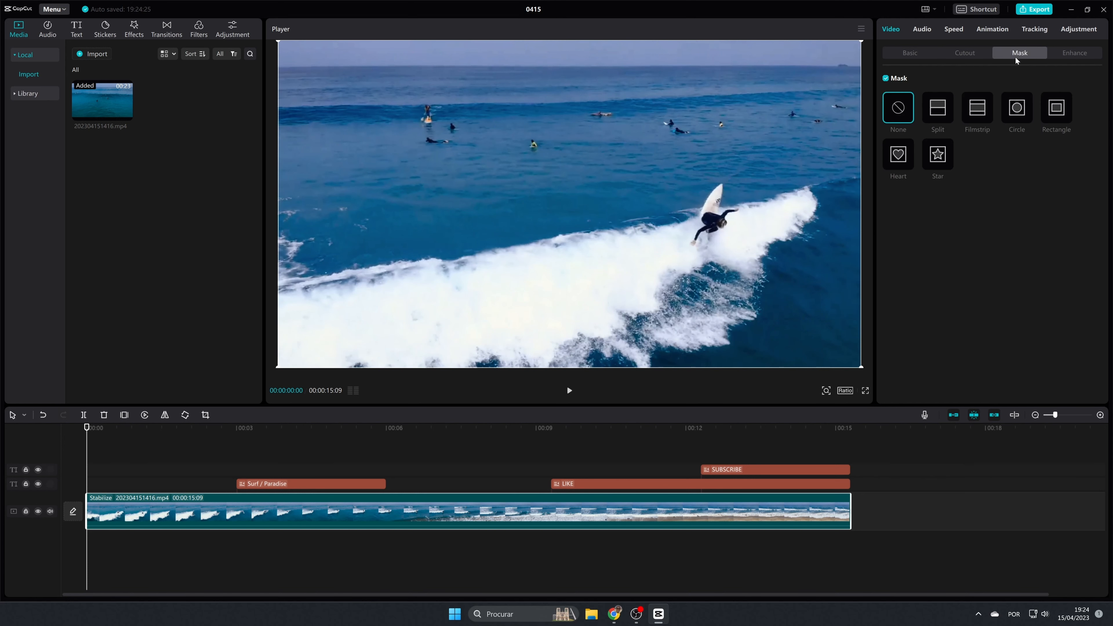
left_click(938, 108)
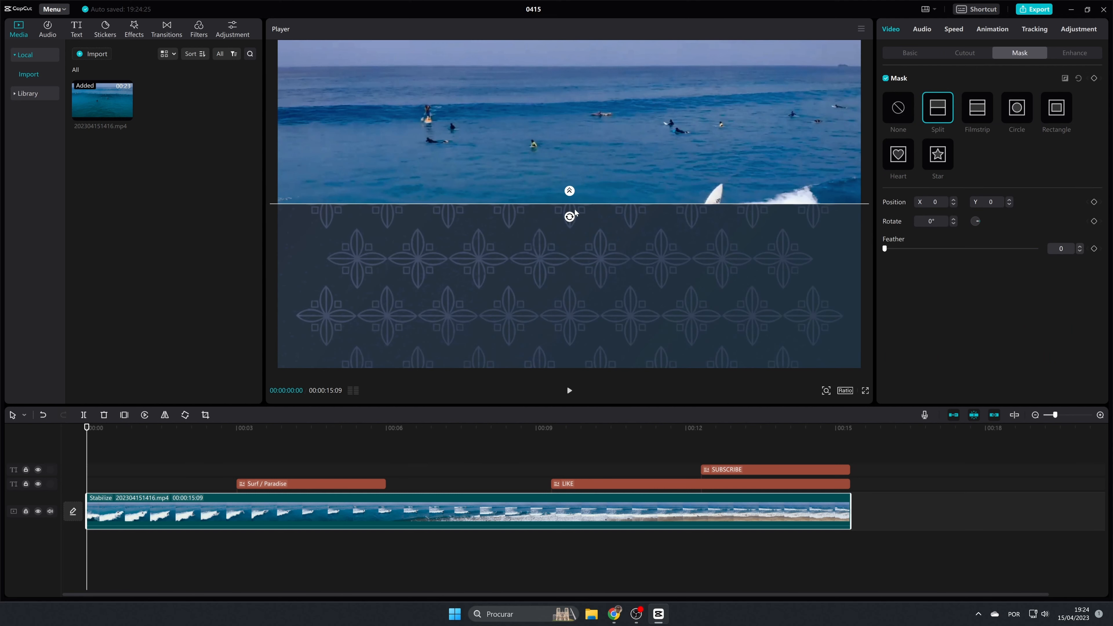
left_click(906, 113)
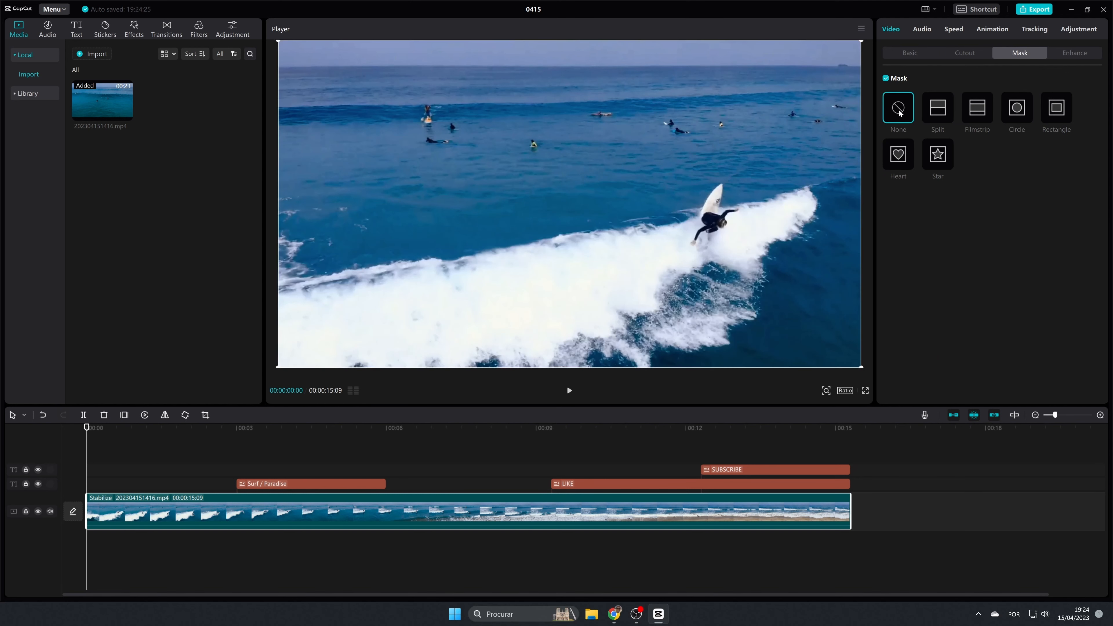
Turn off the surf clip's canvas background.
left_click(925, 53)
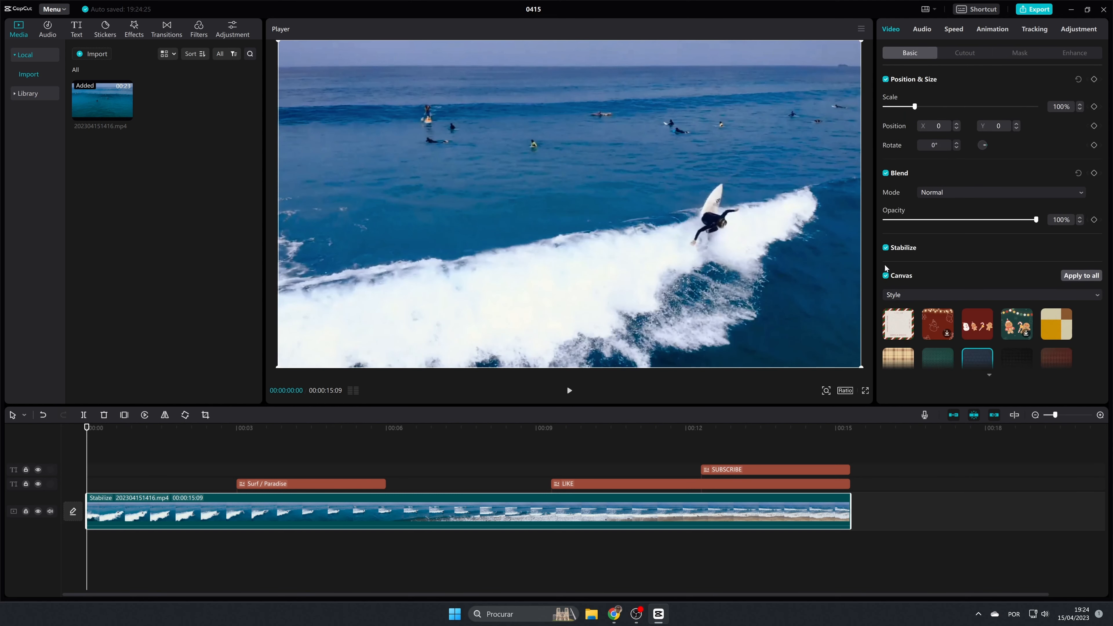
left_click(885, 276)
Try a Split mask with feather at 100, rotated 180°, with its dividing line moved up to the distant surfers.
left_click(1015, 53)
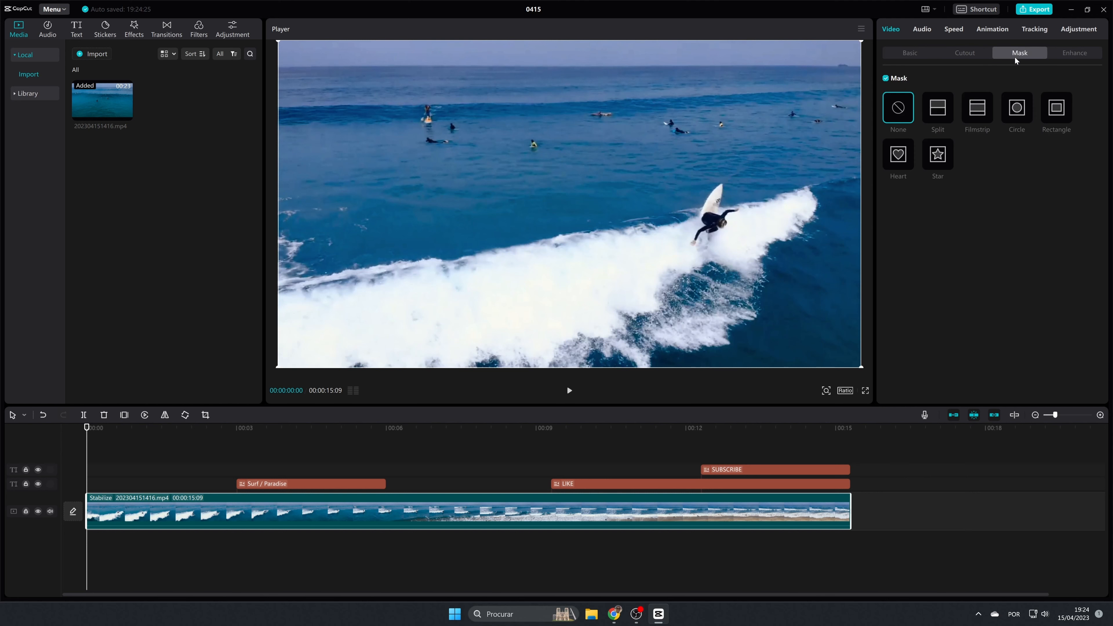
left_click(938, 109)
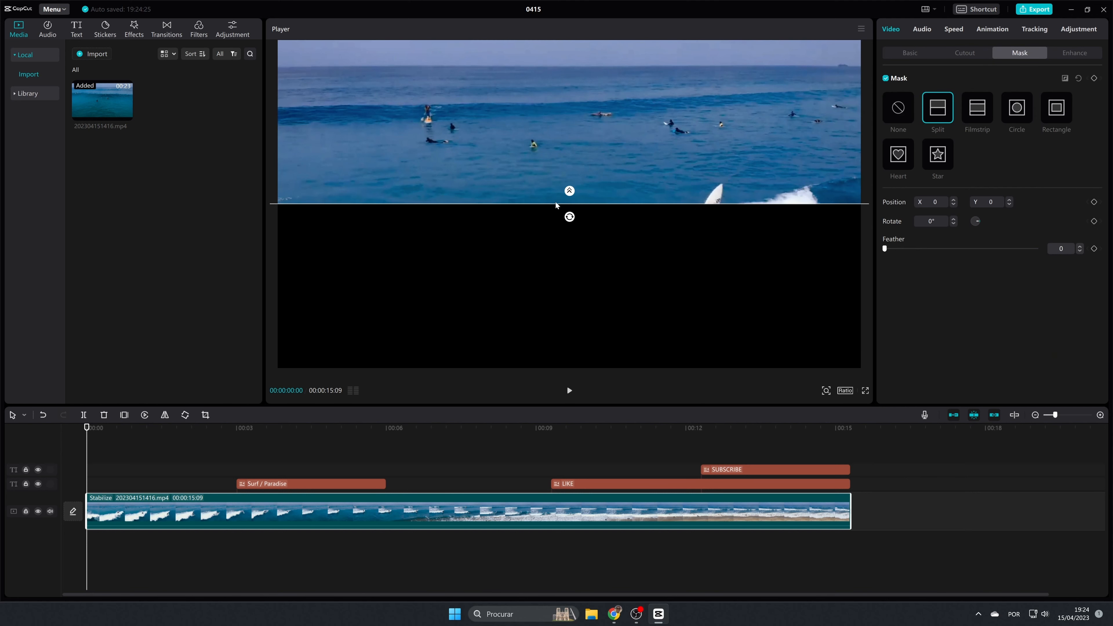
left_click_drag(570, 193, 569, 166)
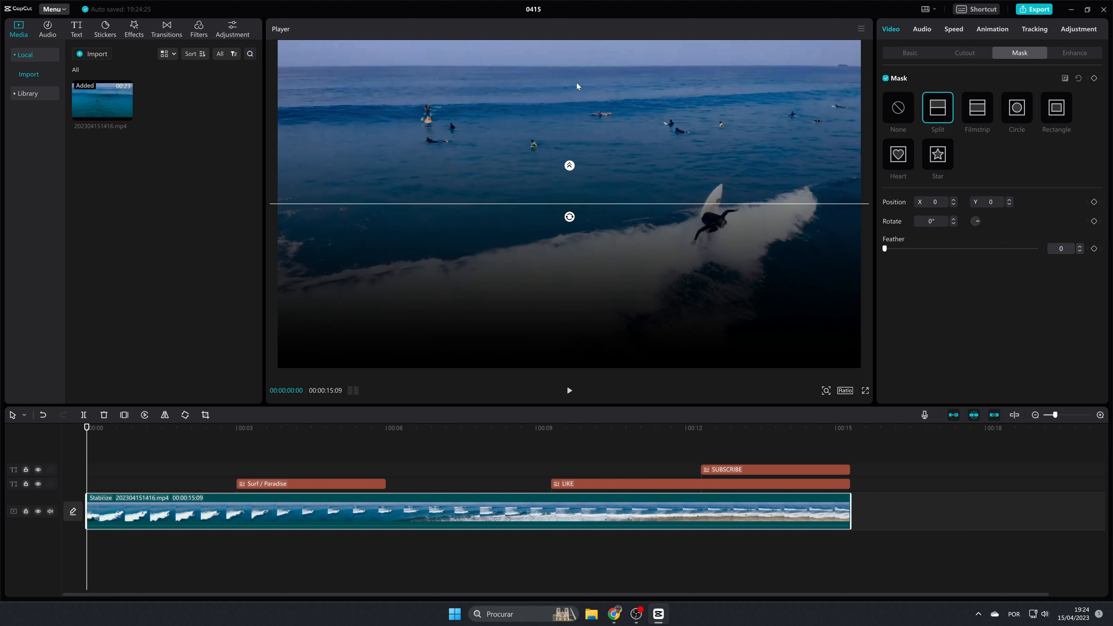
left_click_drag(575, 218, 507, 70)
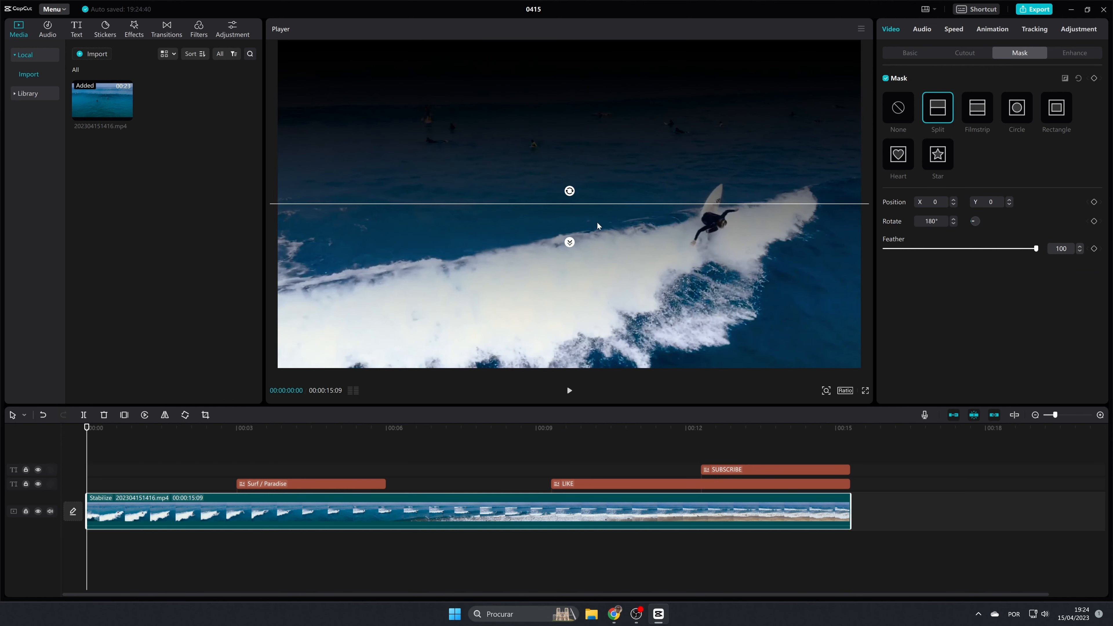
left_click_drag(598, 204, 601, 130)
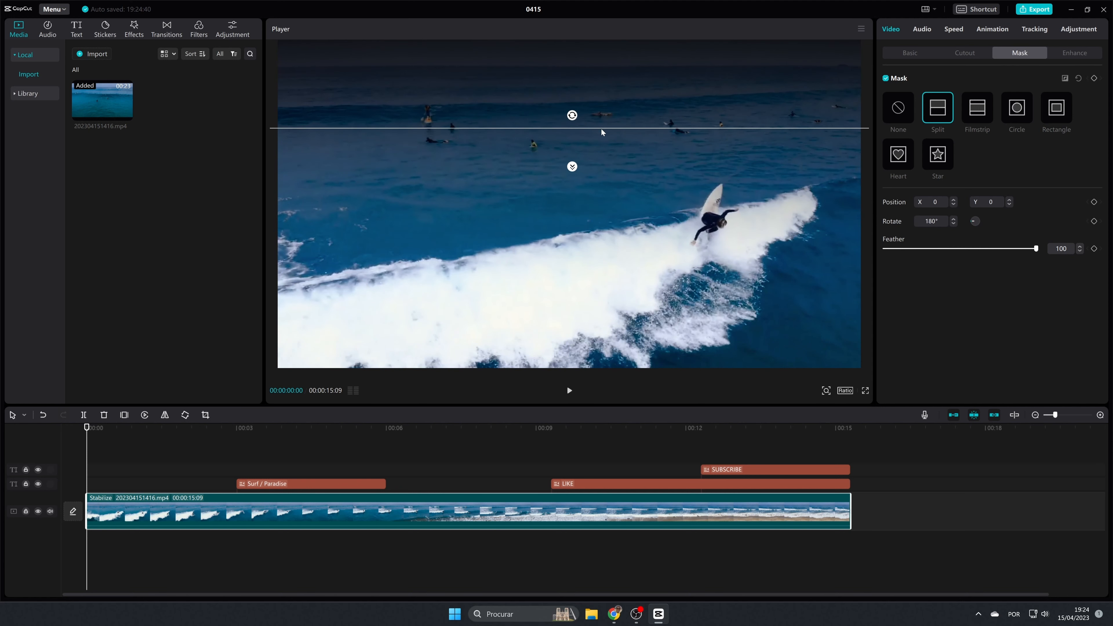
Try a Filmstrip mask enlarged to a size of about 918, and try reshaping a Circle mask.
left_click(977, 113)
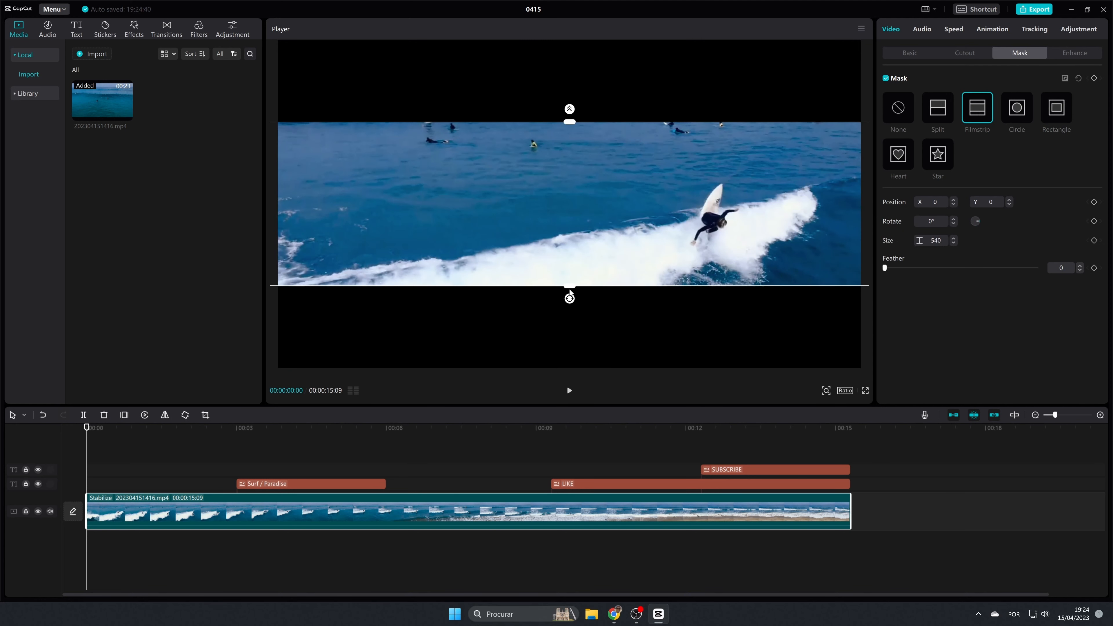
left_click_drag(572, 288, 562, 365)
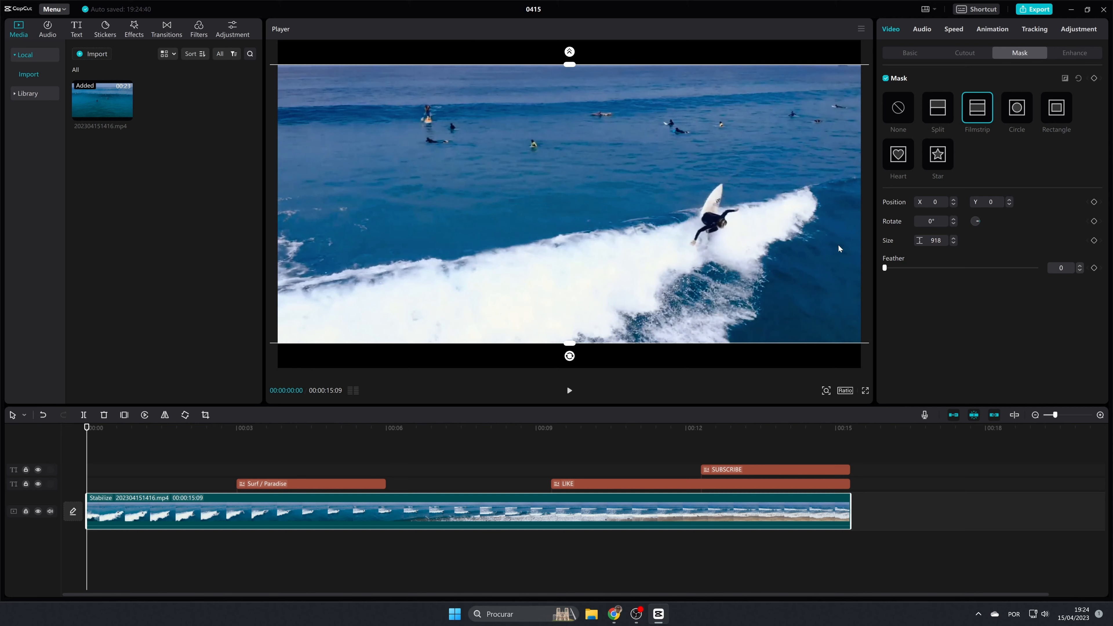
left_click(1018, 113)
left_click_drag(652, 205, 774, 204)
left_click_drag(574, 287, 575, 345)
Try the Rectangle, Heart and Star masks on the surf clip, and set the mask back to None.
left_click(1051, 115)
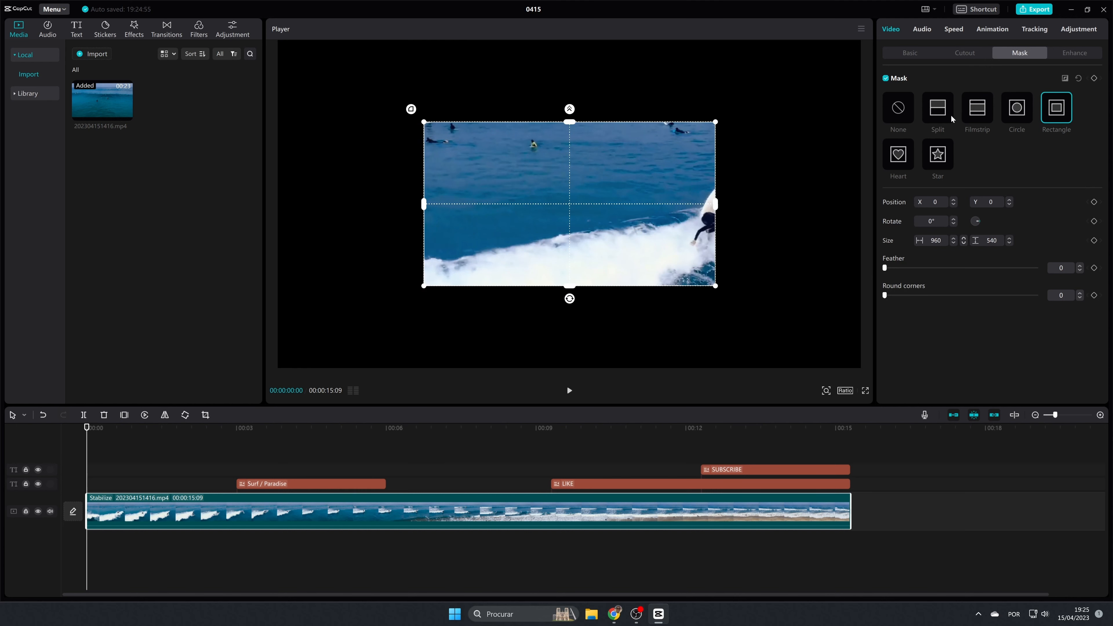
left_click(899, 153)
left_click(938, 154)
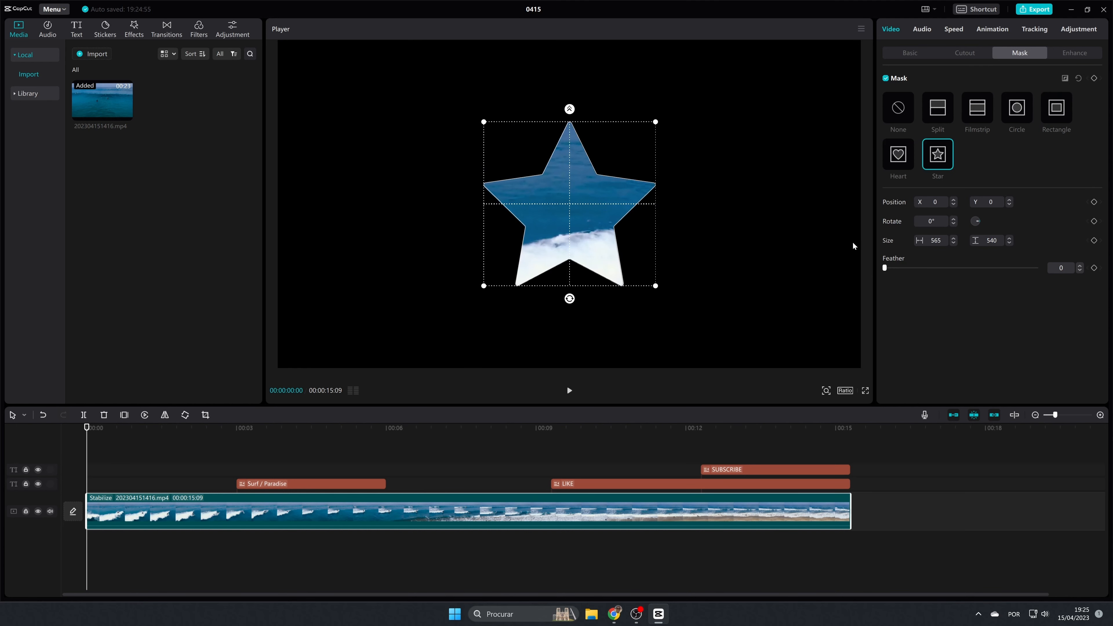
left_click(901, 112)
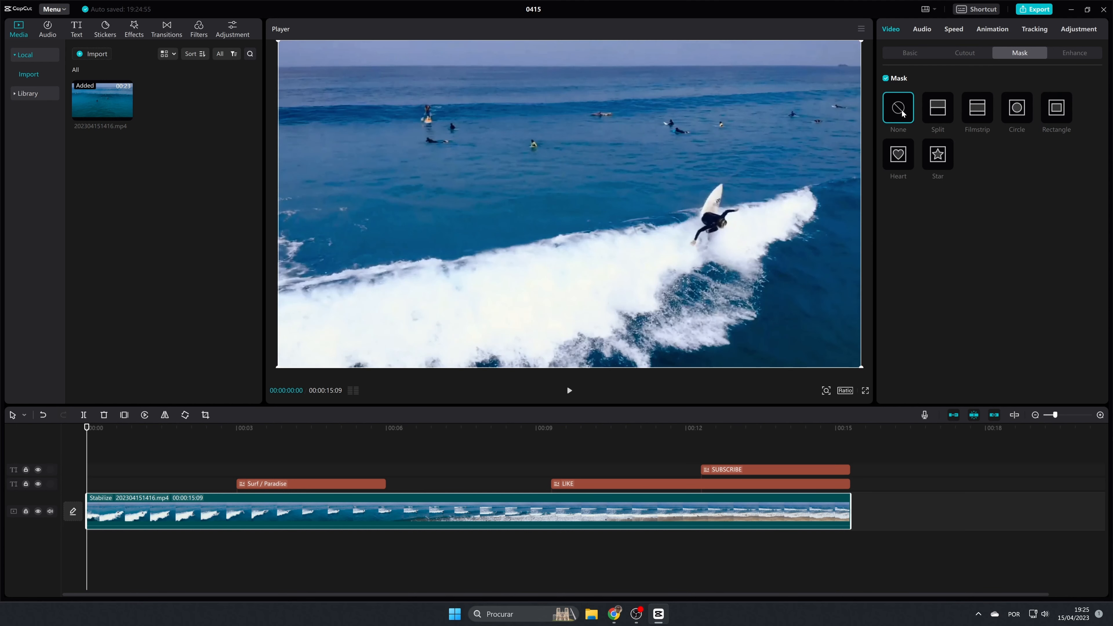
Try turning on Face enhancement for the surf clip.
left_click(1076, 54)
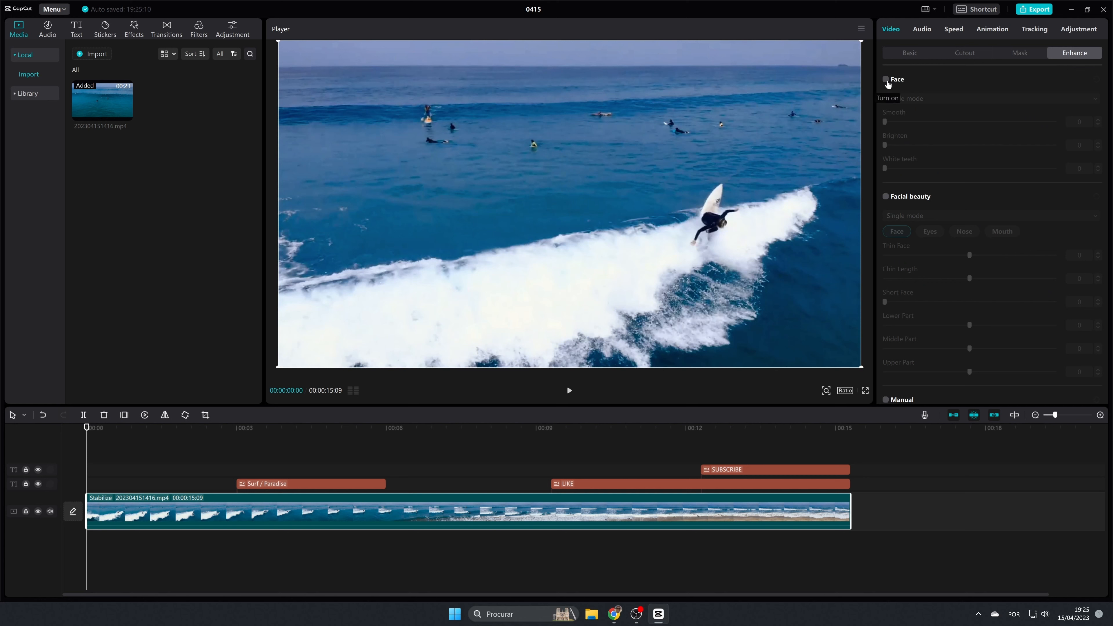
left_click(888, 83)
left_click(887, 81)
Import C0663.MP4 and place it at the timeline's start on a track above the surf clip.
left_click(29, 77)
left_click(204, 114)
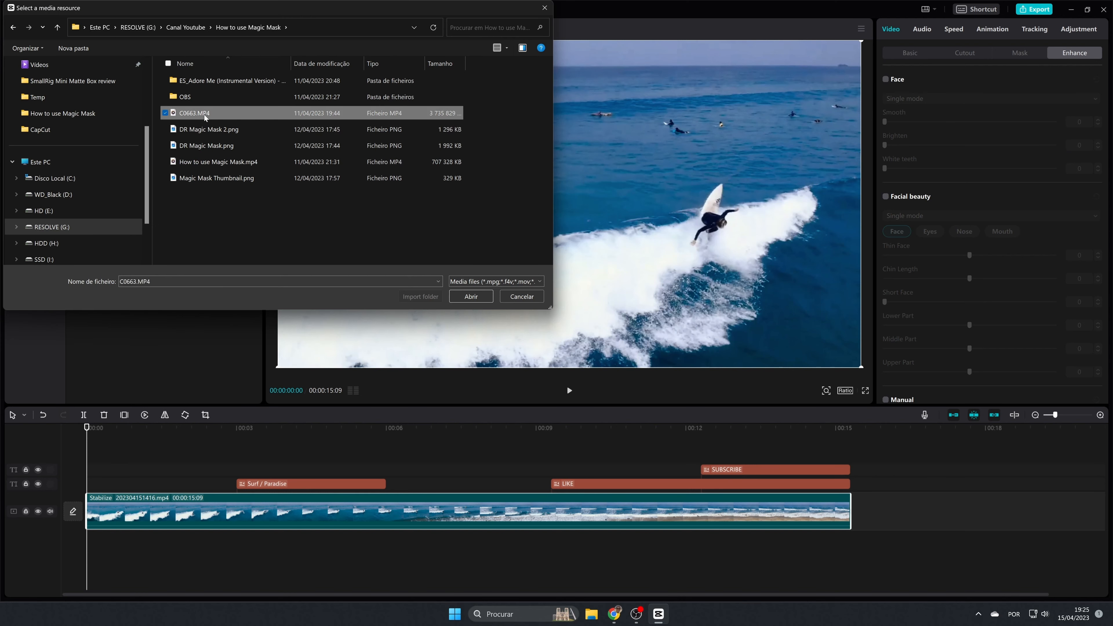
double_click(196, 115)
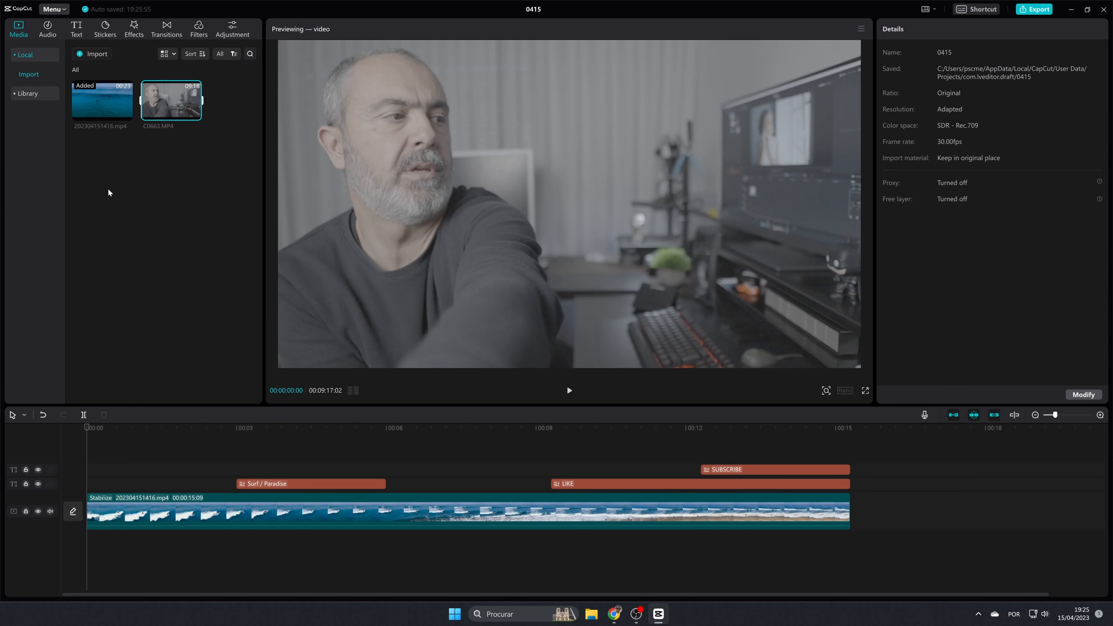
left_click_drag(174, 124, 87, 456)
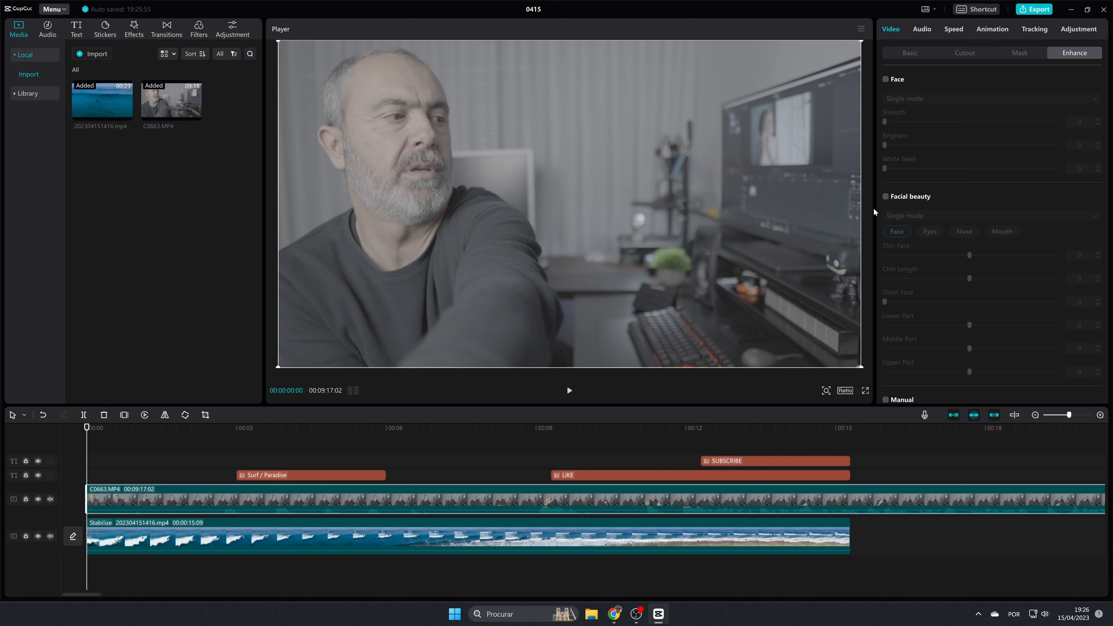
Apply the 1_SGamut3CineSLog3_To_LC-709.cube LUT to the C0663 clip.
left_click(1078, 30)
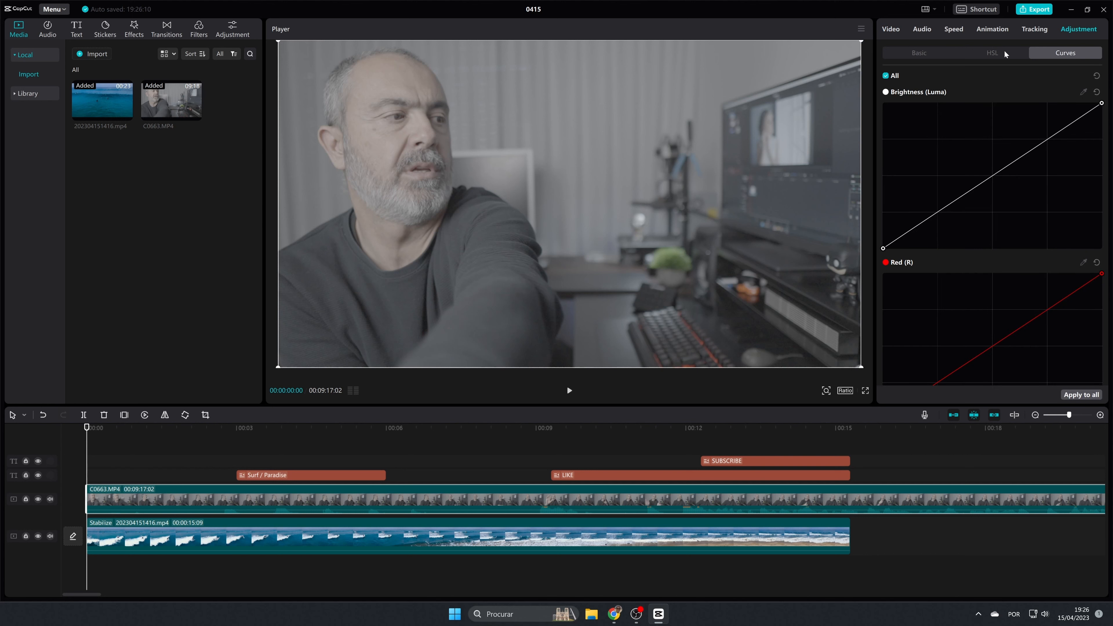
left_click(914, 53)
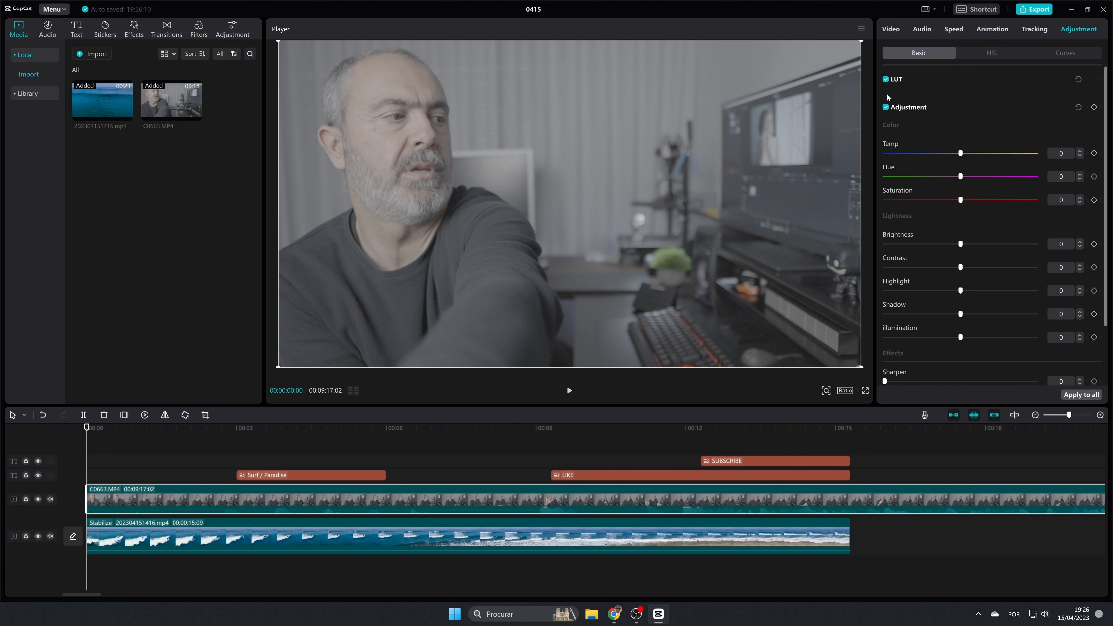
left_click(896, 80)
left_click(988, 99)
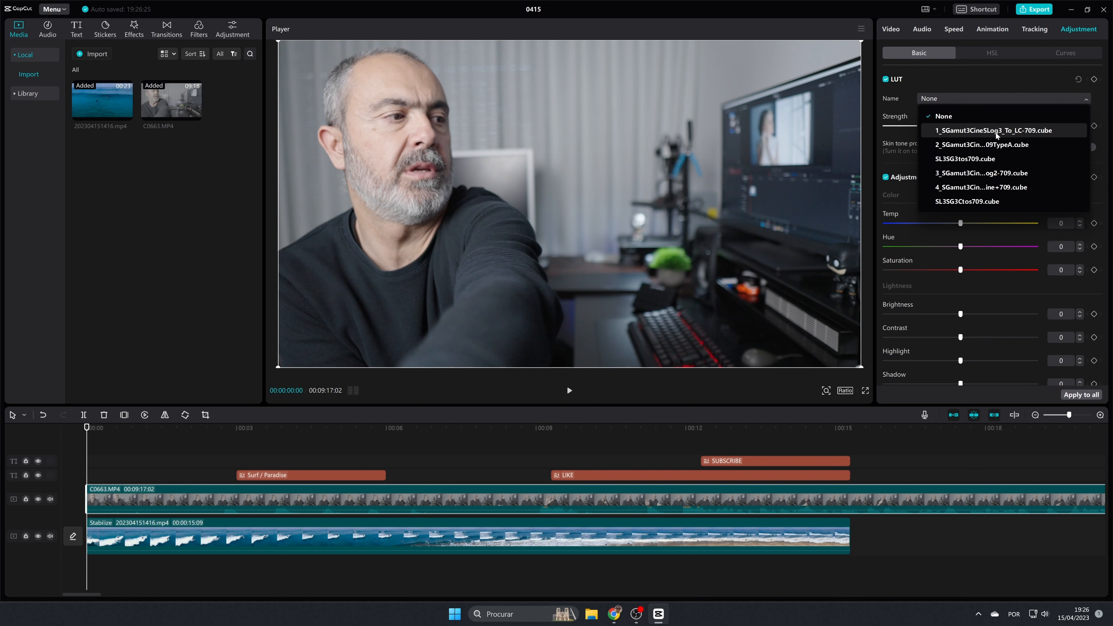
left_click(996, 133)
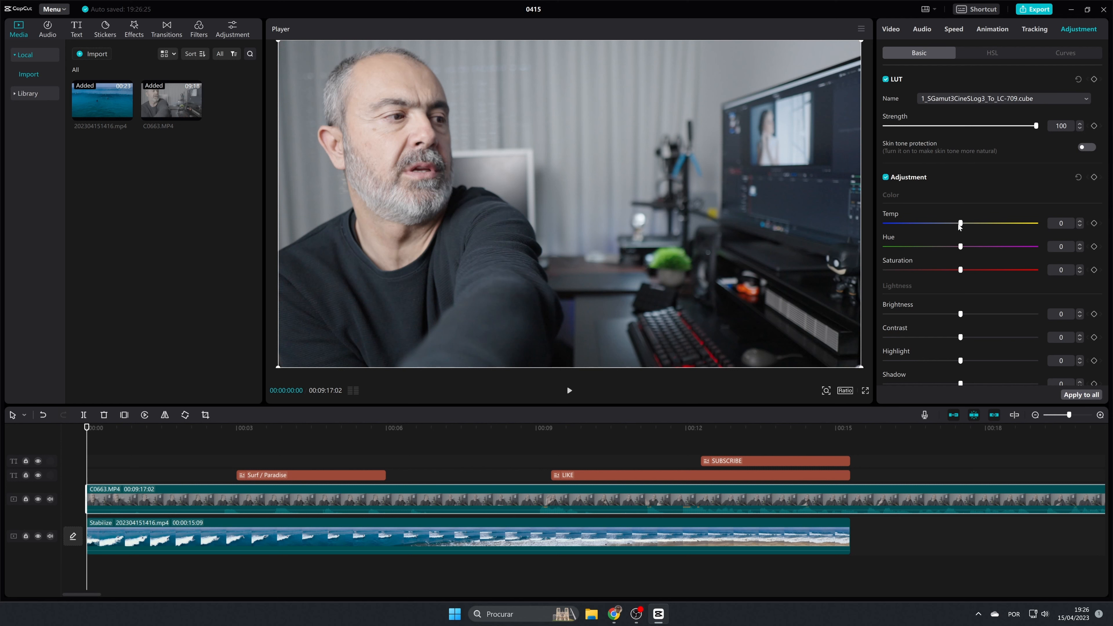
Set the C0663 clip's brightness to -4, contrast to 5, highlight to 10, shadow to 7 and illumination to 5.
left_click_drag(961, 314, 954, 315)
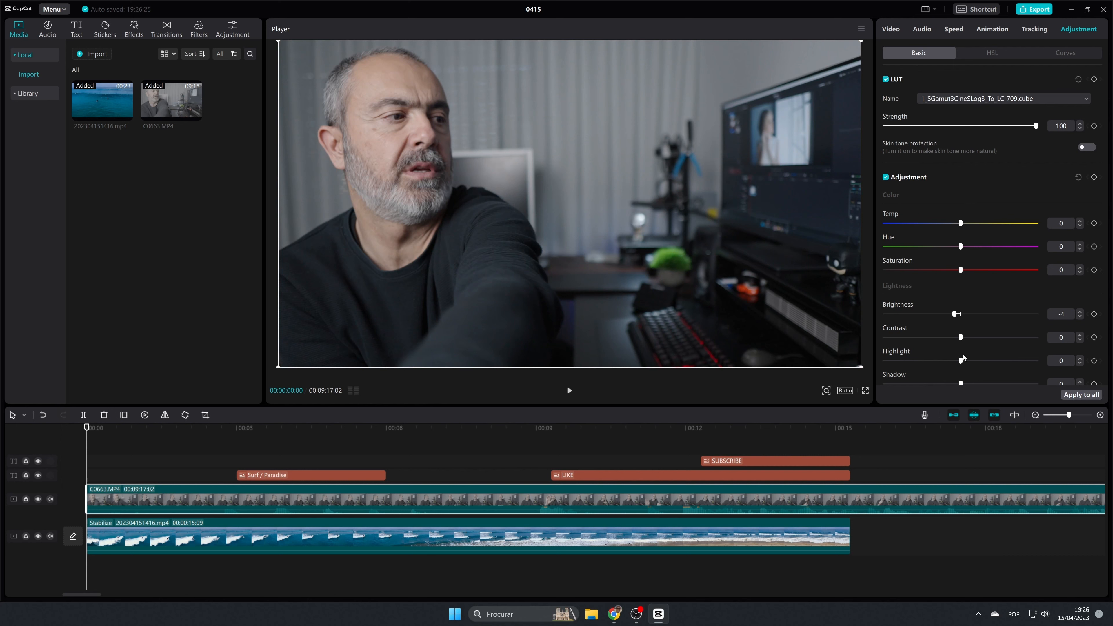
left_click_drag(960, 337, 975, 359)
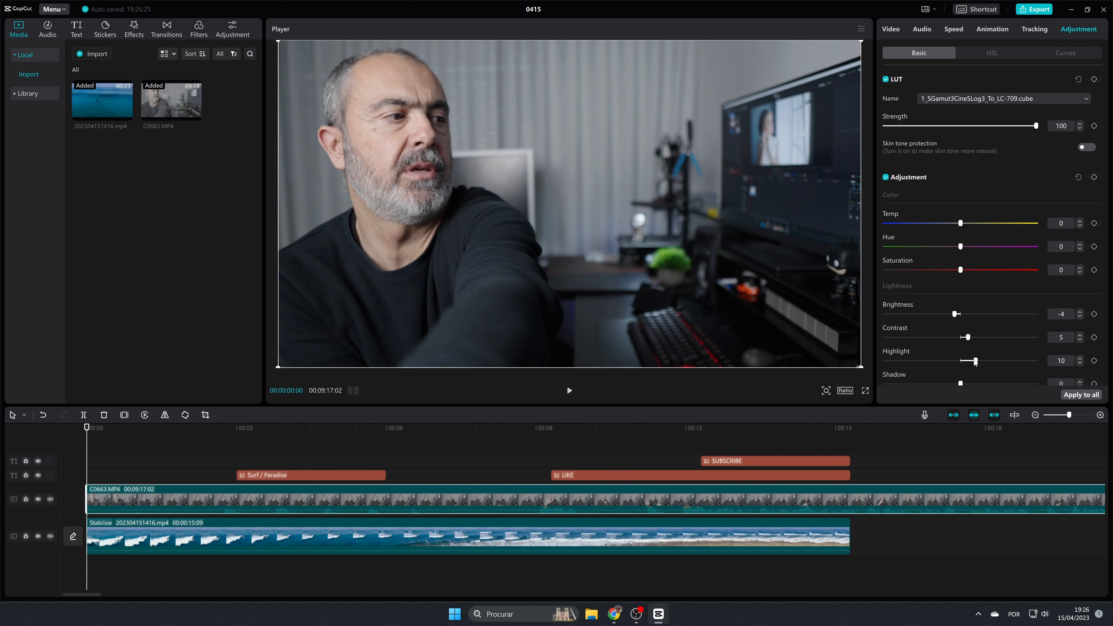
scroll(961, 293, "down", 3)
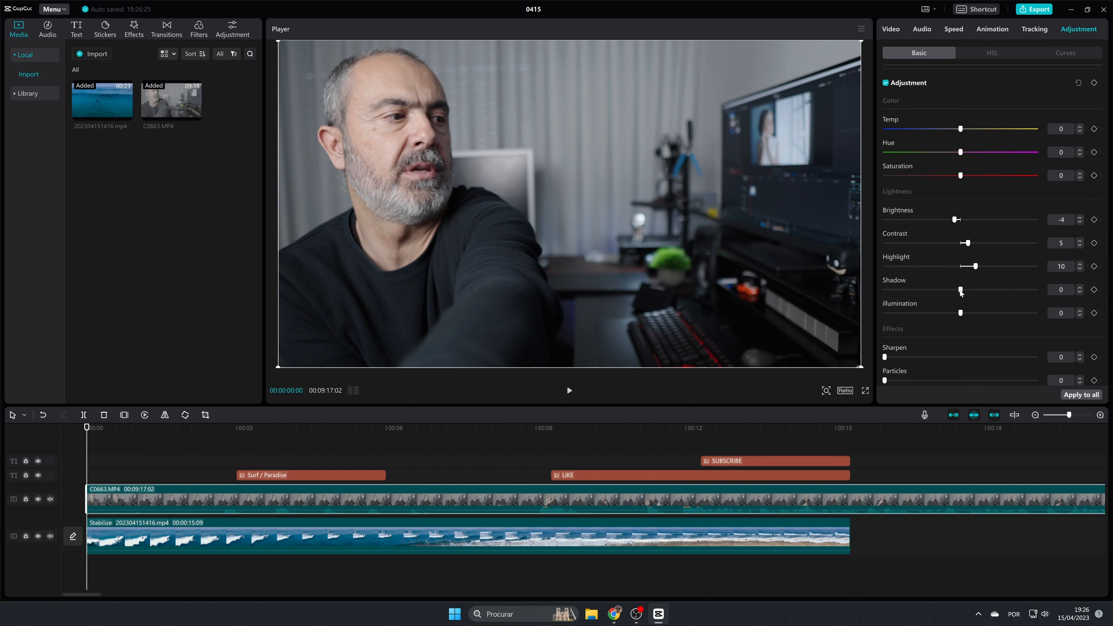
mouse_move(961, 293)
left_mouse_down()
mouse_move(951, 293)
mouse_move(971, 293)
mouse_move(968, 313)
left_mouse_up()
scroll(952, 313, "down", 2)
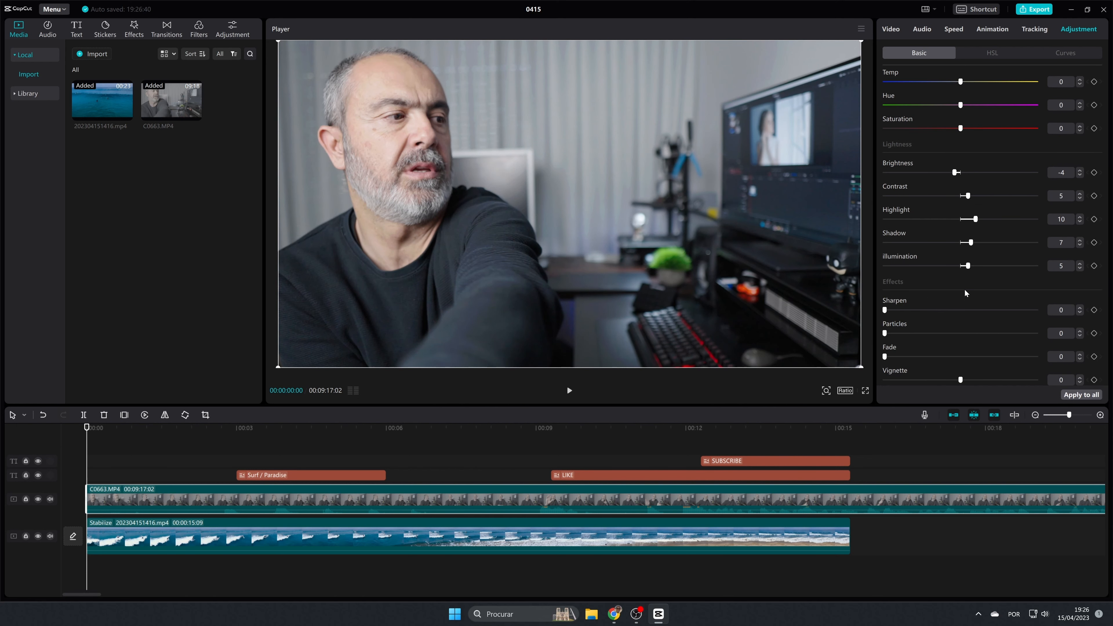
scroll(951, 307, "up", 3)
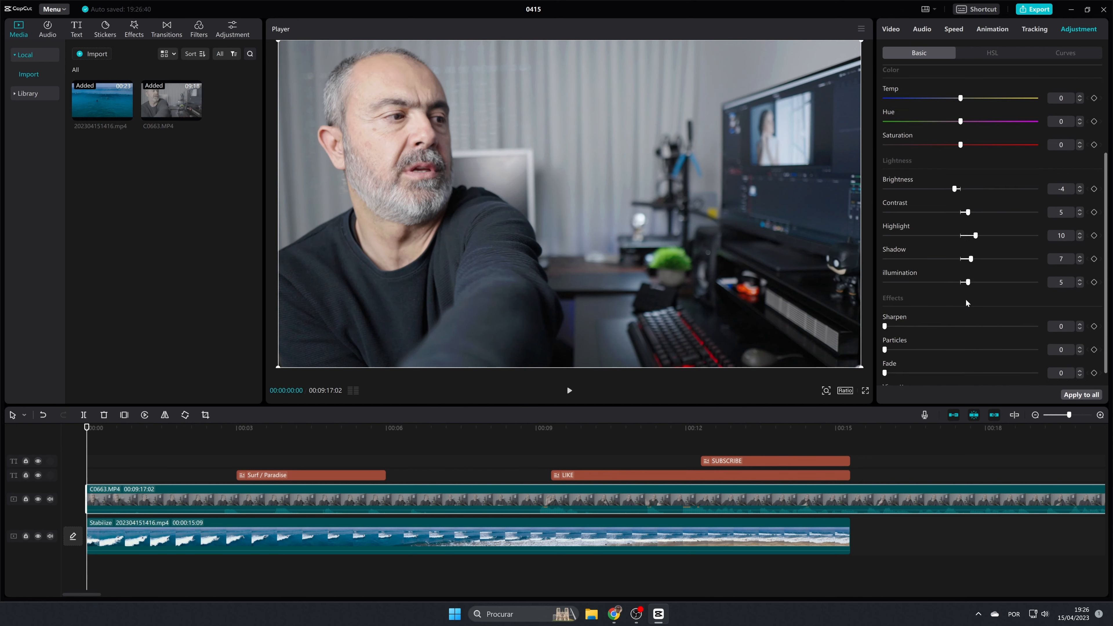
Review the C0663 clip's HSL and Curves controls and return to the basic color adjustments.
left_click(999, 52)
left_click(1083, 55)
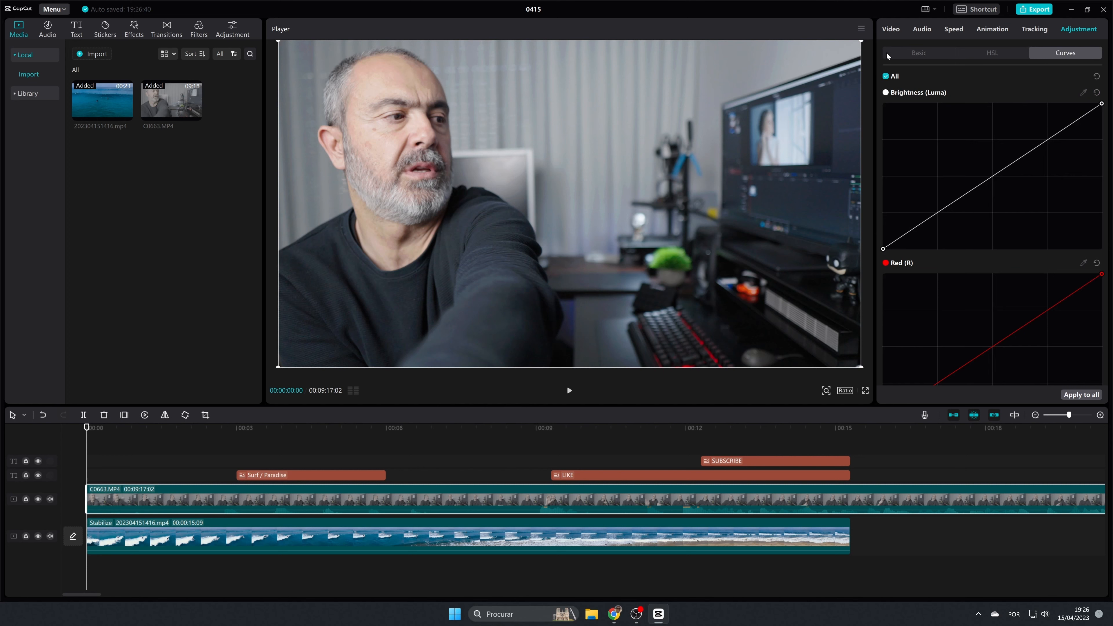
left_click(918, 50)
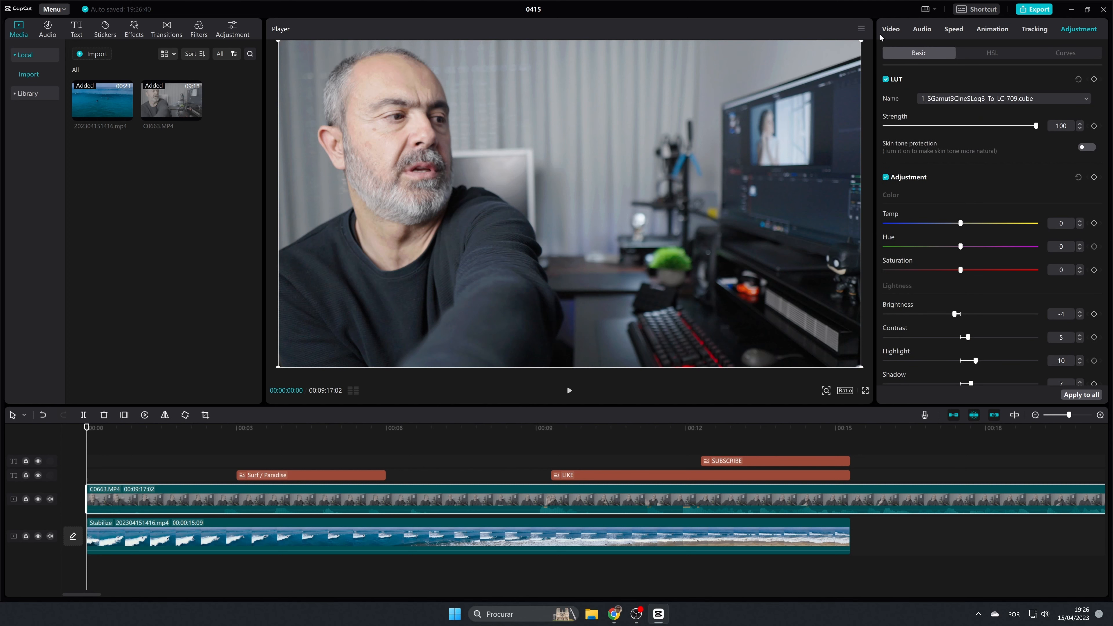
Turn on Face enhancement for the C0663 clip.
left_click(890, 30)
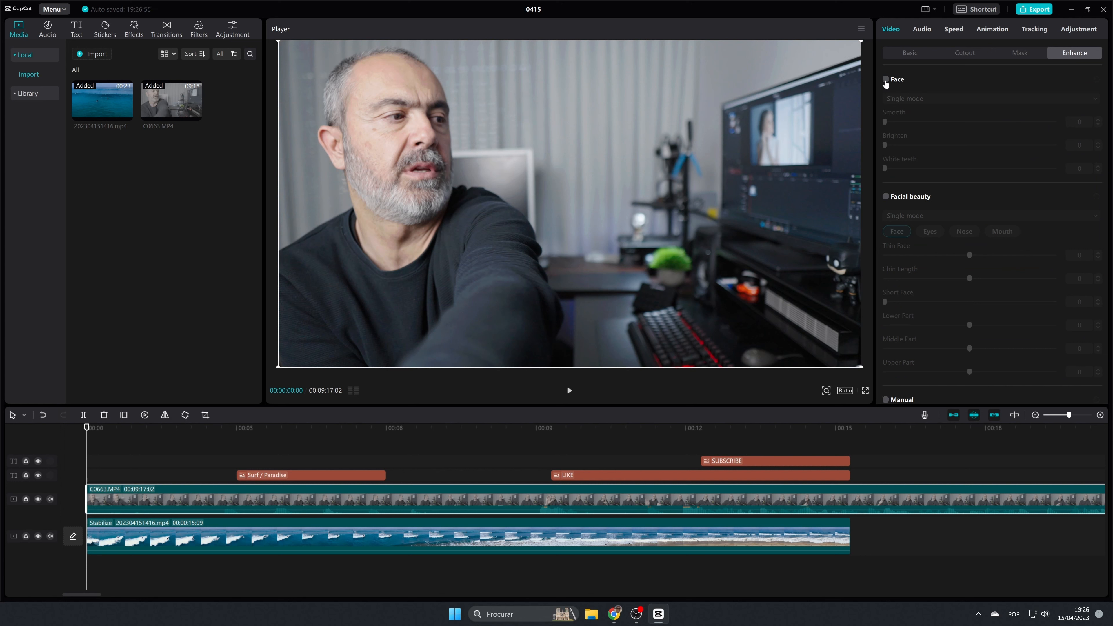
left_click(885, 81)
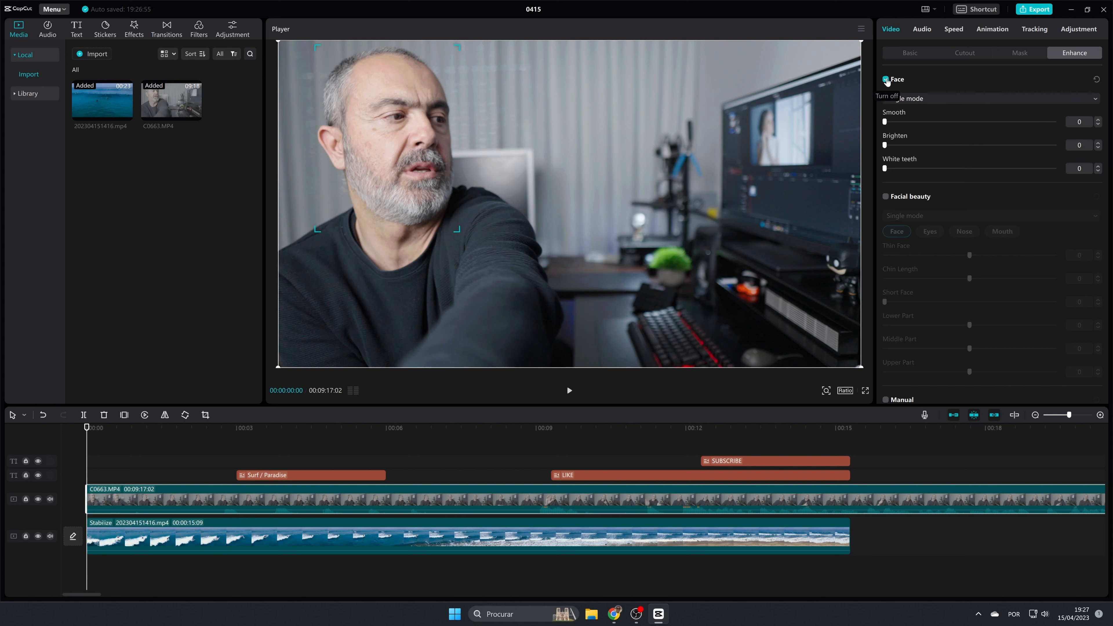
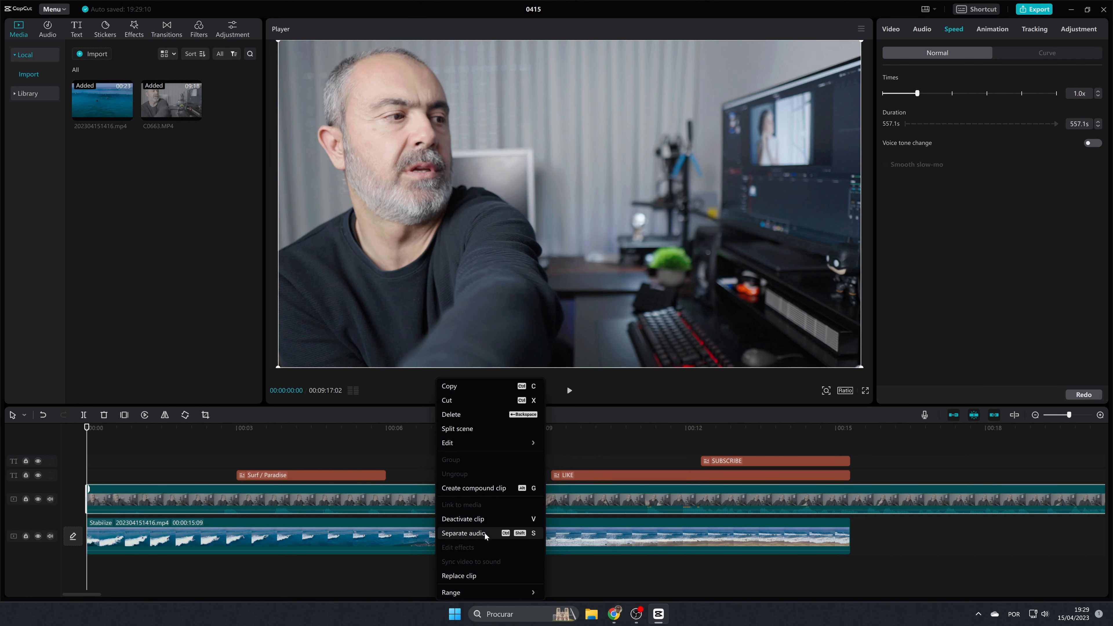
Try separating the audio from the C0663 clip, and undo the separation.
left_click(464, 534)
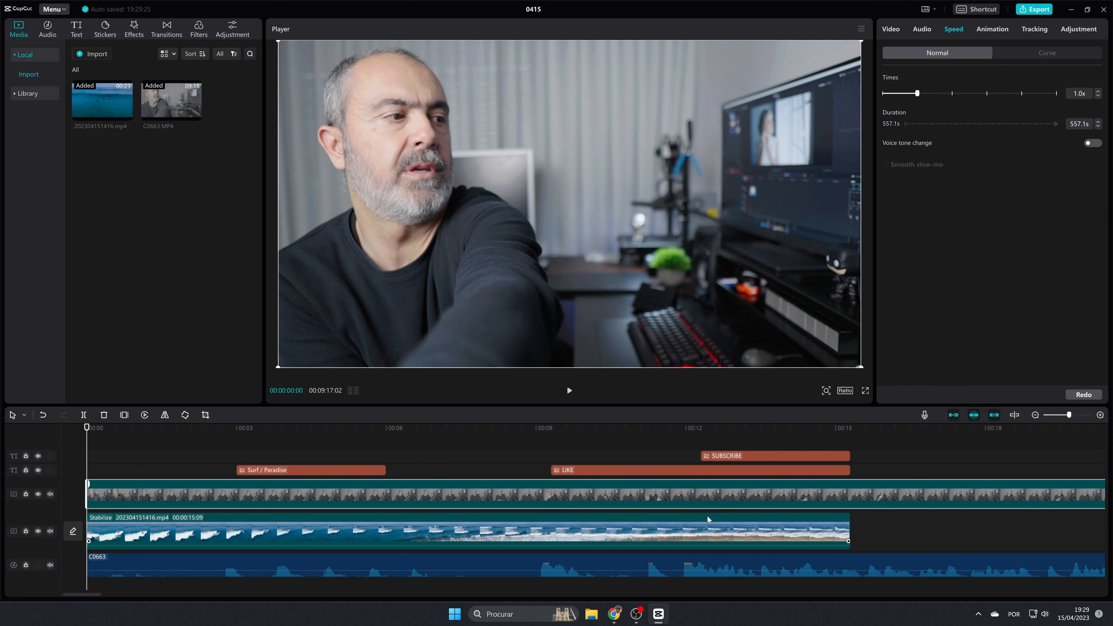
key("ctrl+z")
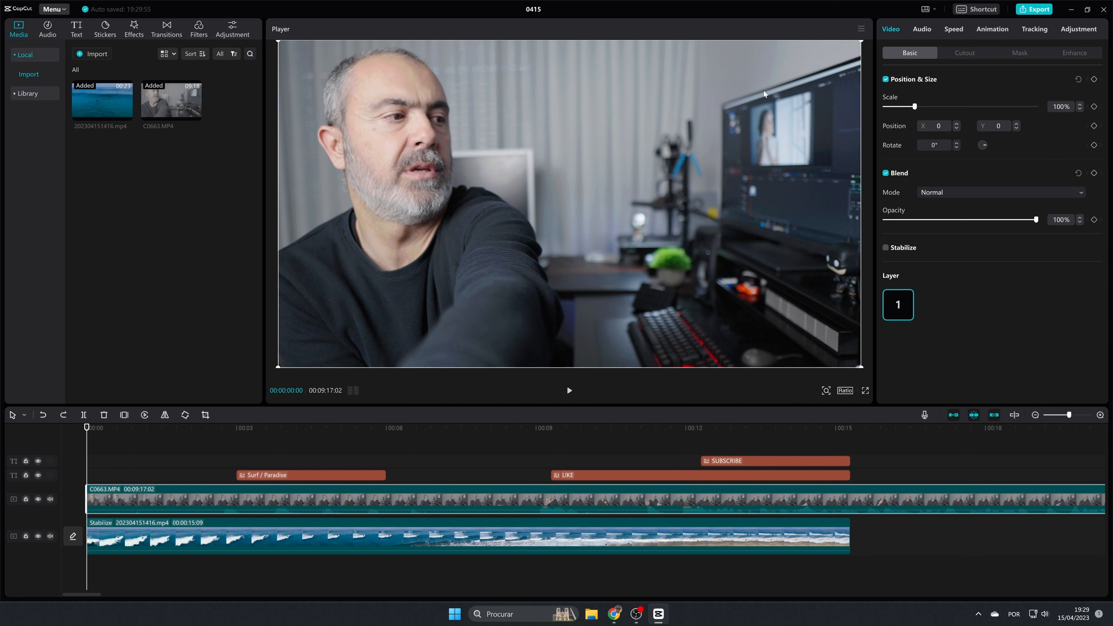
Review the timeline keyboard shortcuts list and close it.
left_click(973, 11)
scroll(560, 207, "down", 5)
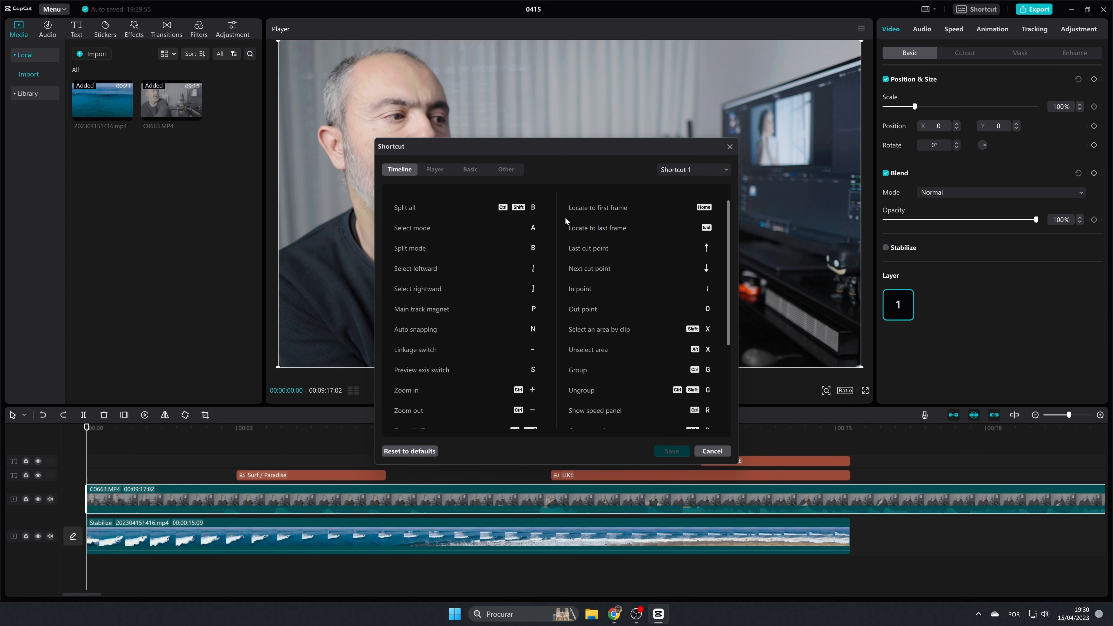
scroll(562, 266, "up", 5)
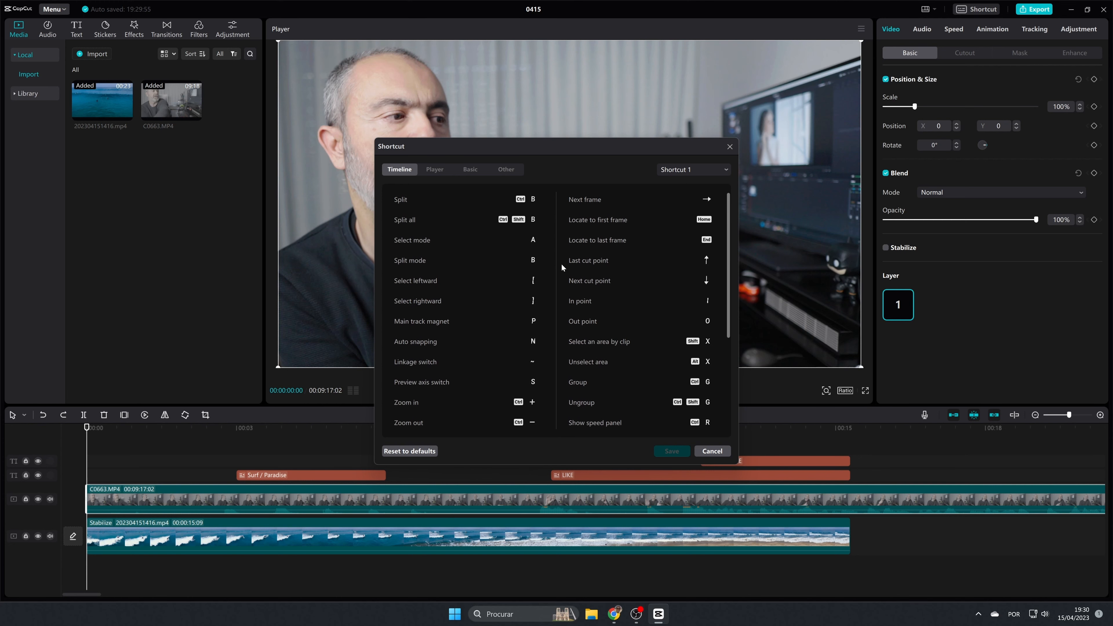
left_click(730, 147)
Try the Media first, Player first, Adjustment first and Timeline first workspace layouts, and return to the Default layout.
left_click(933, 9)
left_click(943, 45)
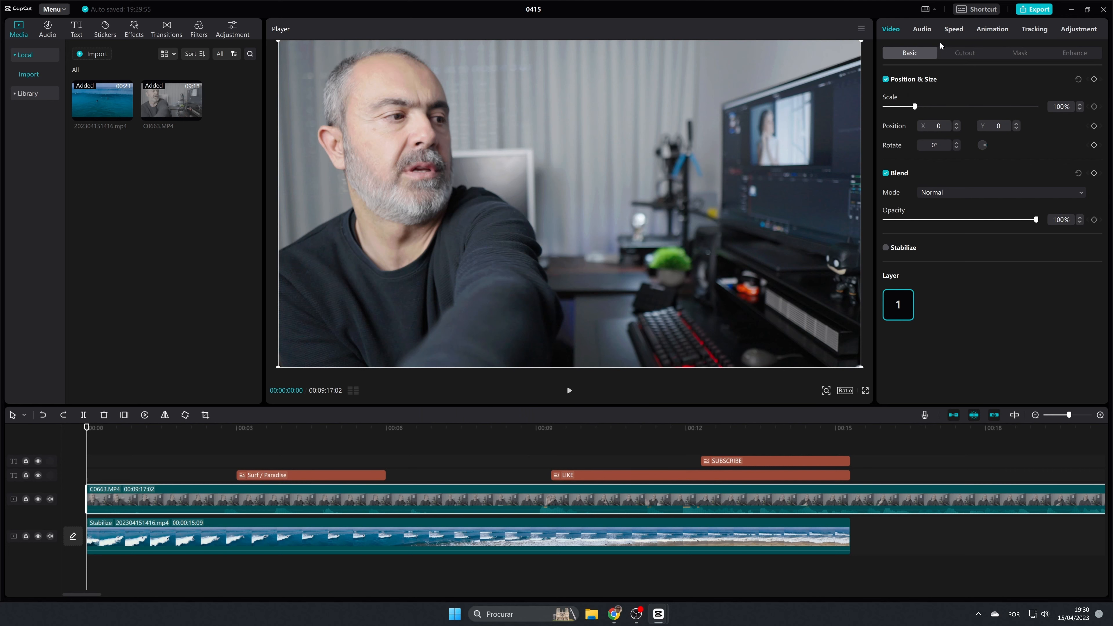
left_click(936, 10)
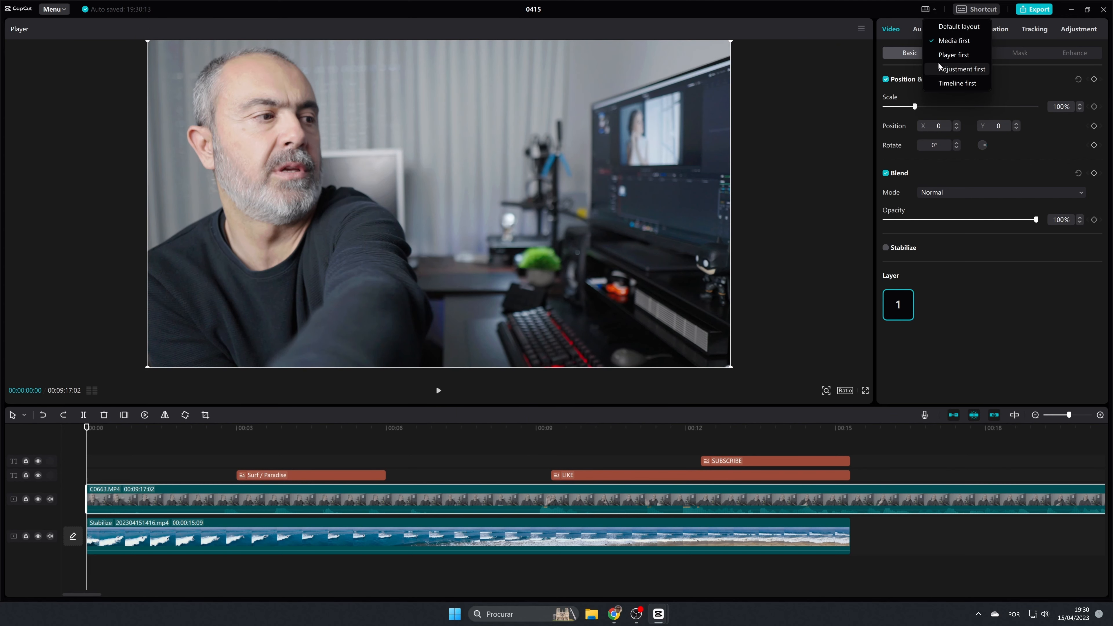
left_click(930, 42)
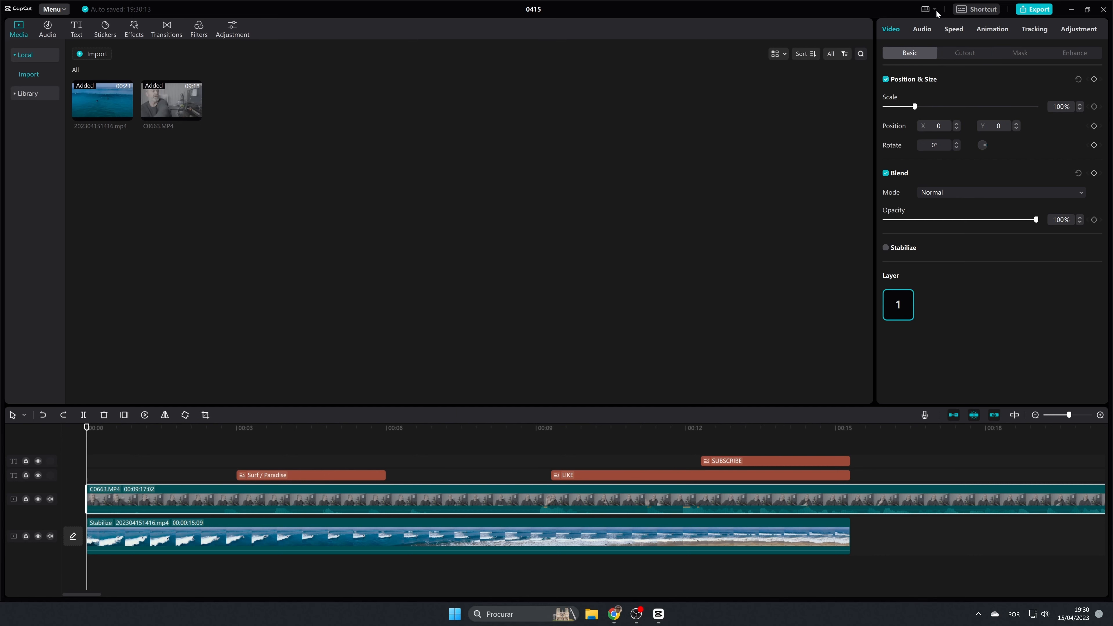
left_click(937, 12)
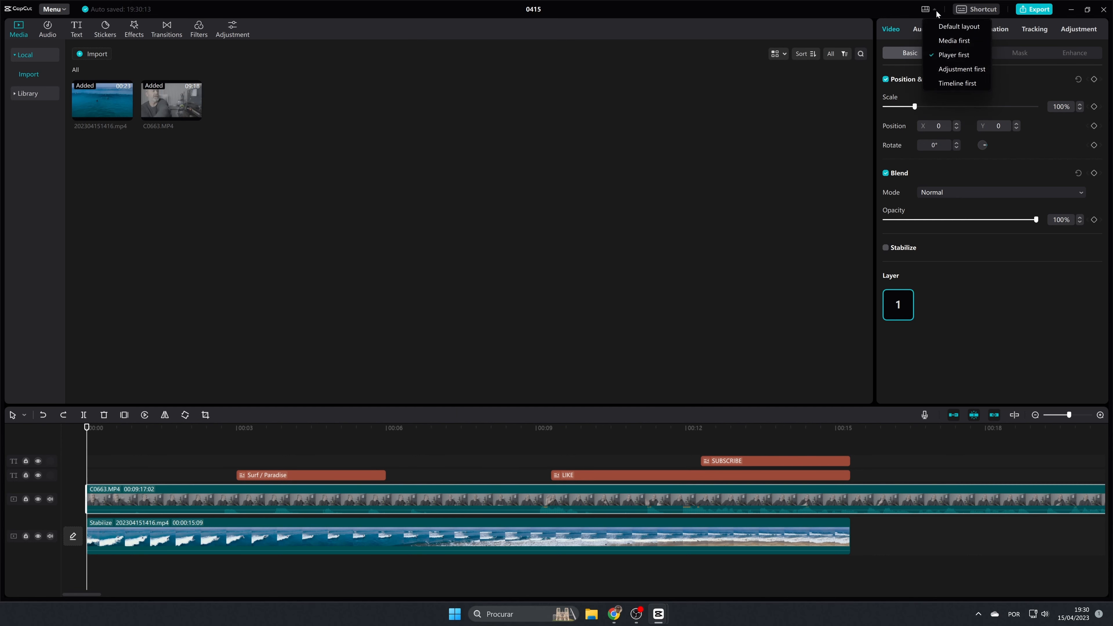
left_click(944, 71)
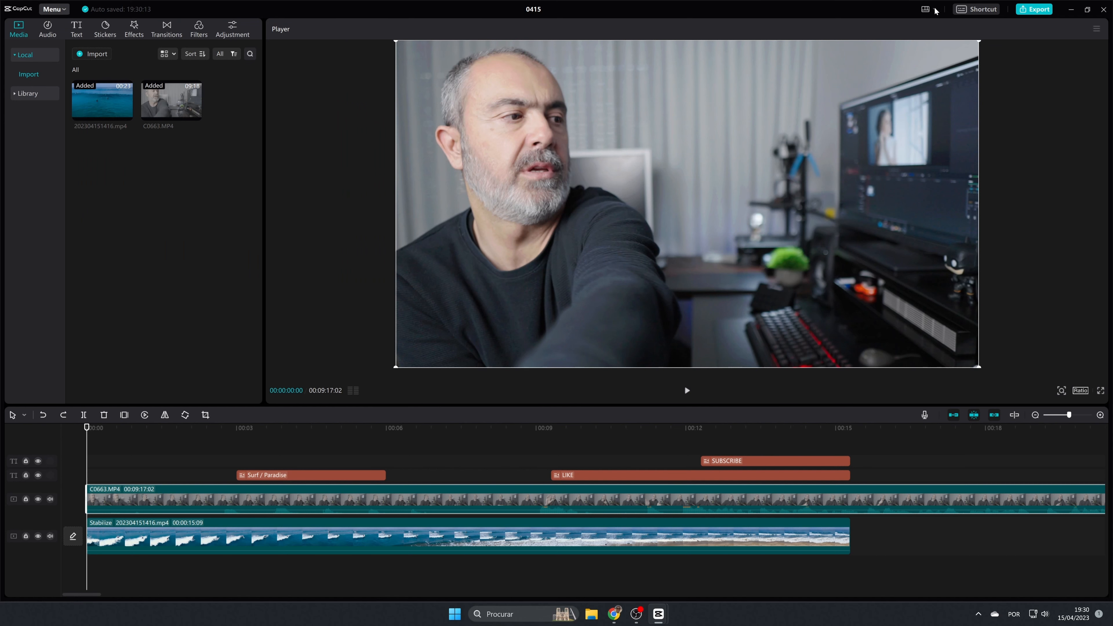
left_click(937, 11)
left_click(939, 83)
left_click(936, 11)
left_click(943, 28)
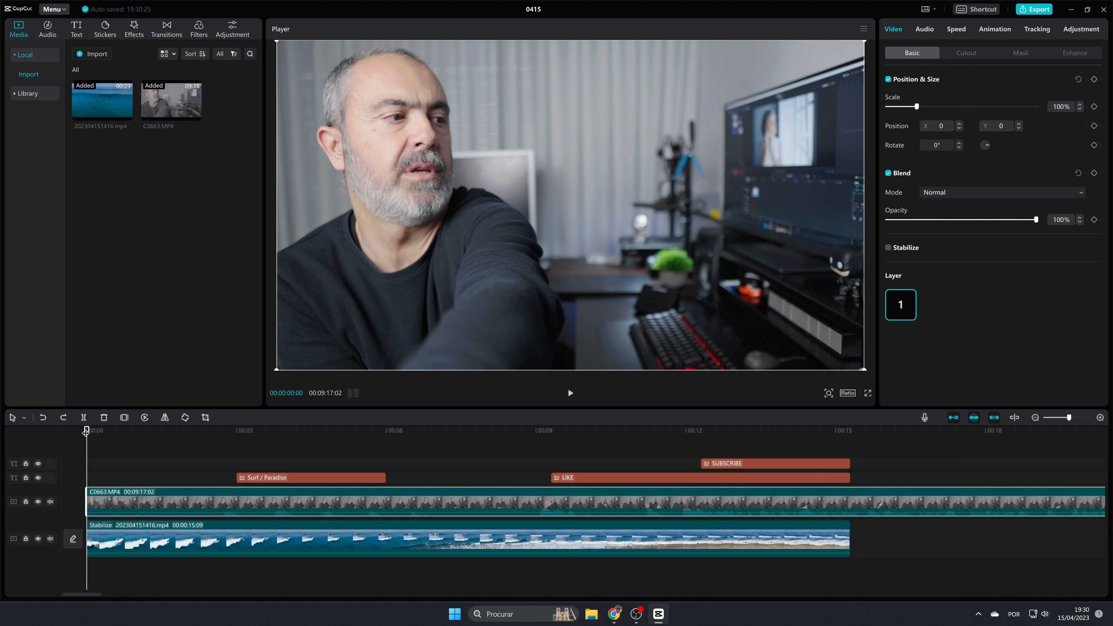
Split the C0663 clip at 00:00:01:10.
left_click_drag(87, 431, 153, 439)
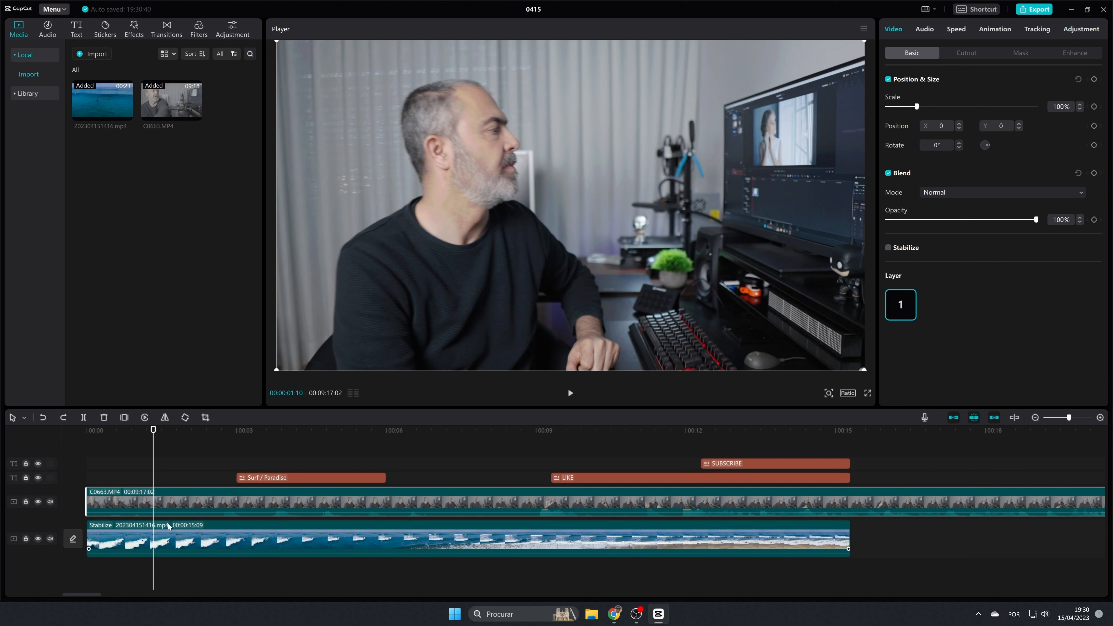
key("ctrl+b")
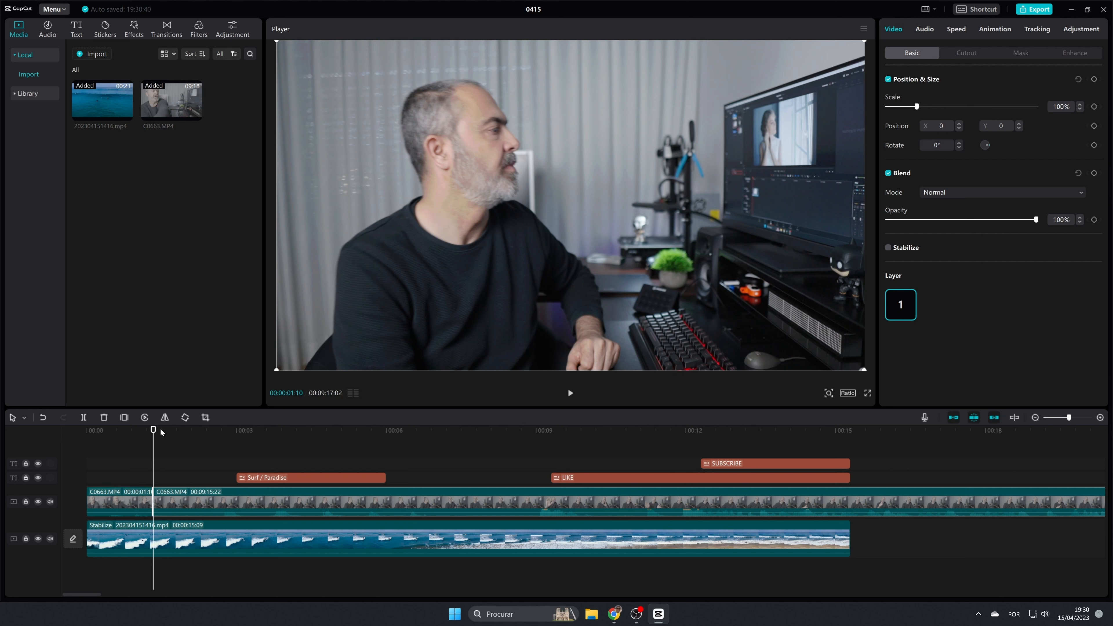
Try deleting the short first segment of the C0663 clip, and undo the deletion.
mouse_move(153, 432)
left_mouse_down()
mouse_move(119, 435)
mouse_move(136, 437)
left_mouse_up()
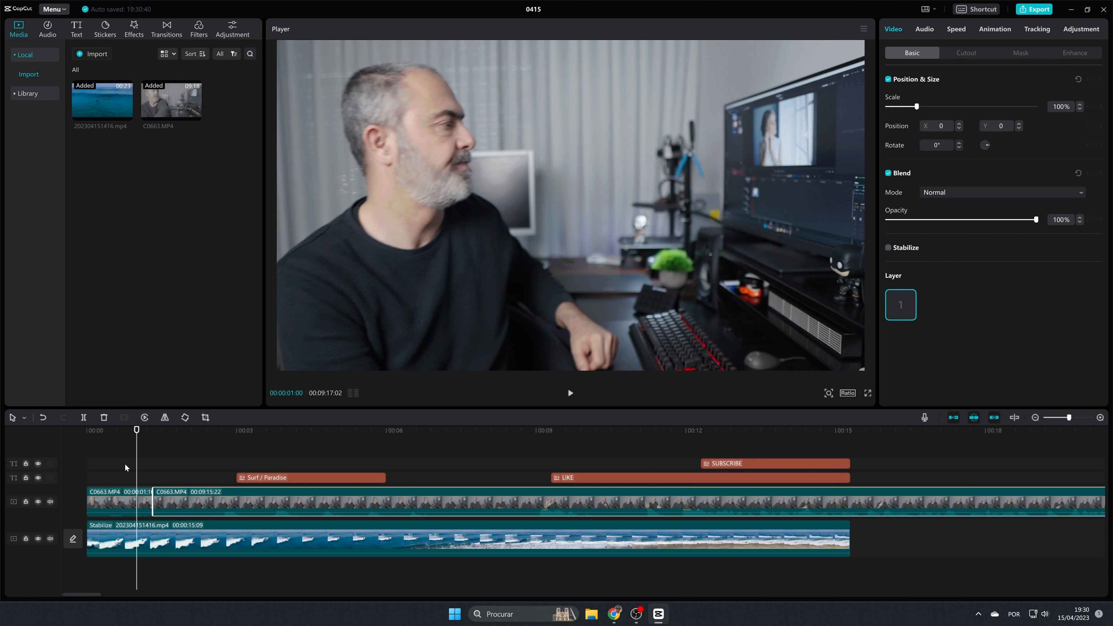
left_click(116, 504)
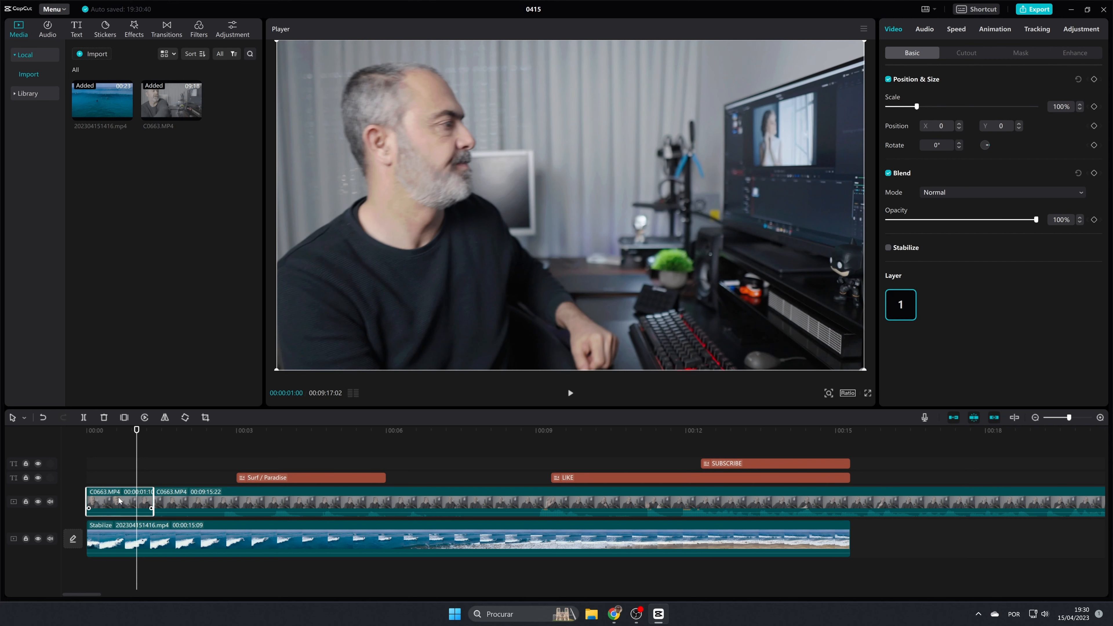
key("Delete")
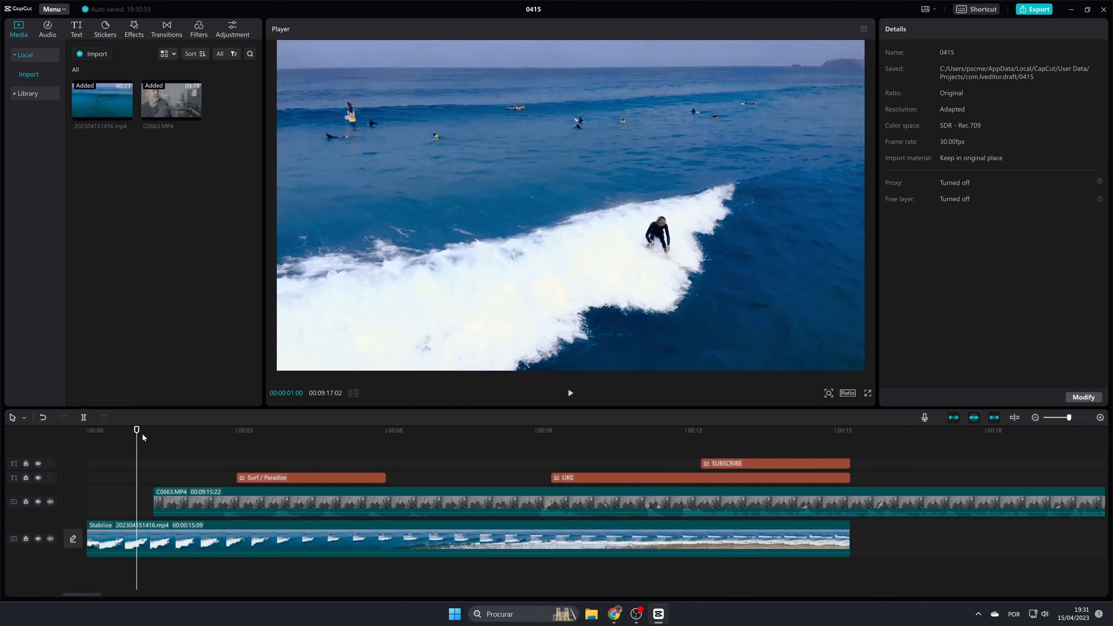
key("ctrl+z")
mouse_move(211, 508)
left_mouse_down()
mouse_move(293, 500)
mouse_move(204, 505)
left_mouse_up()
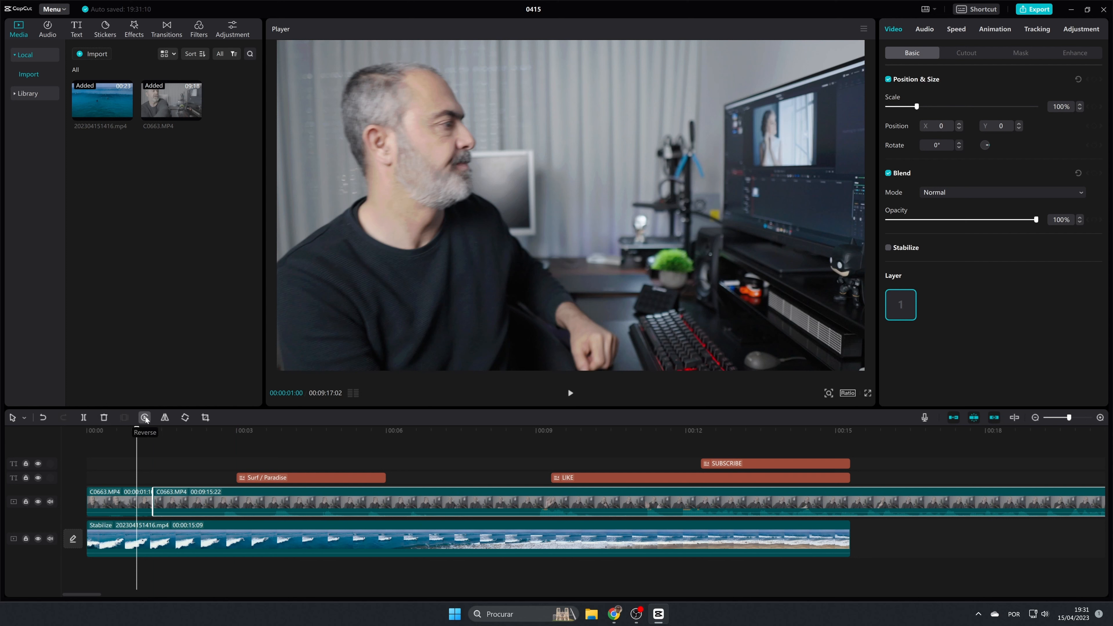
Try reversing the short first segment of the C0663 clip, and cancel the processing.
left_click(134, 492)
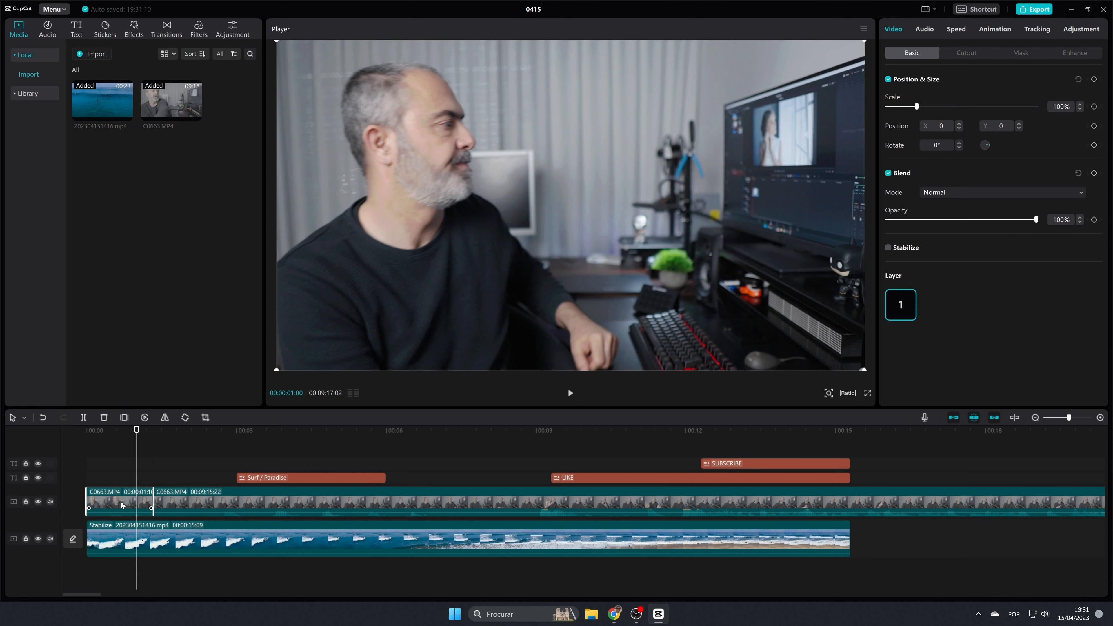
left_click(144, 418)
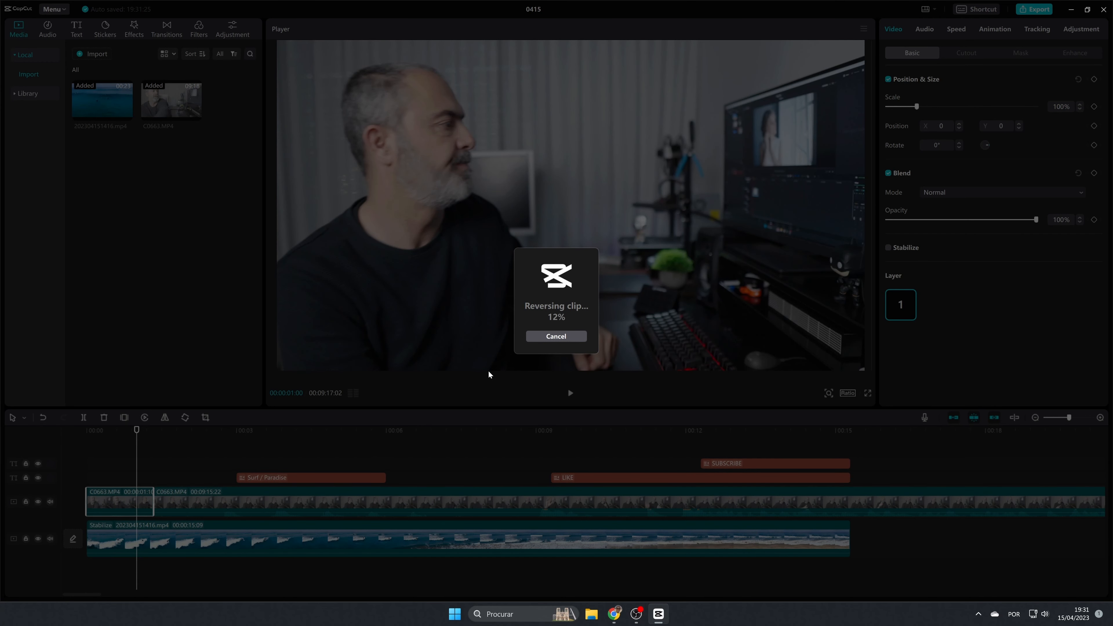
left_click(555, 336)
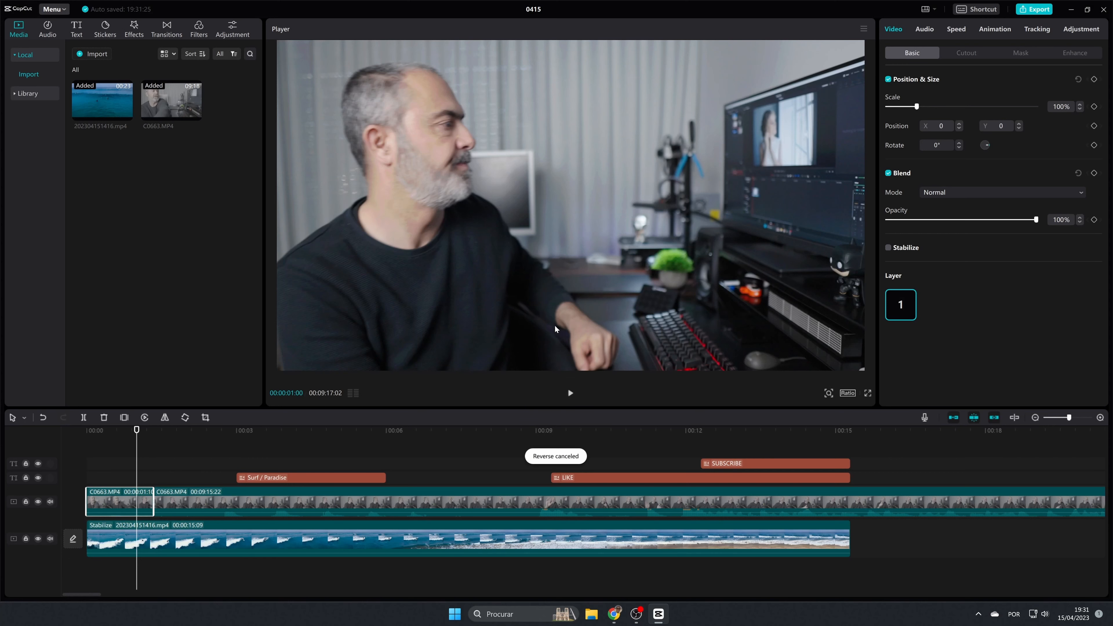
Try mirroring the first C0663 segment, and flip it back to its original orientation.
left_click(165, 418)
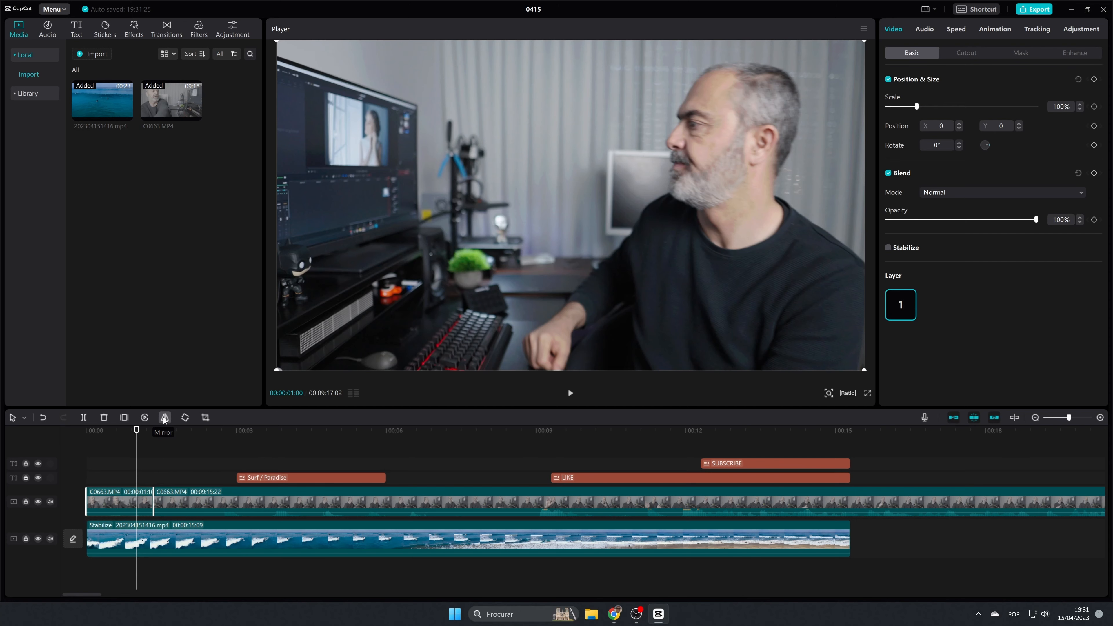
left_click(164, 418)
left_click(164, 418)
left_click(164, 418)
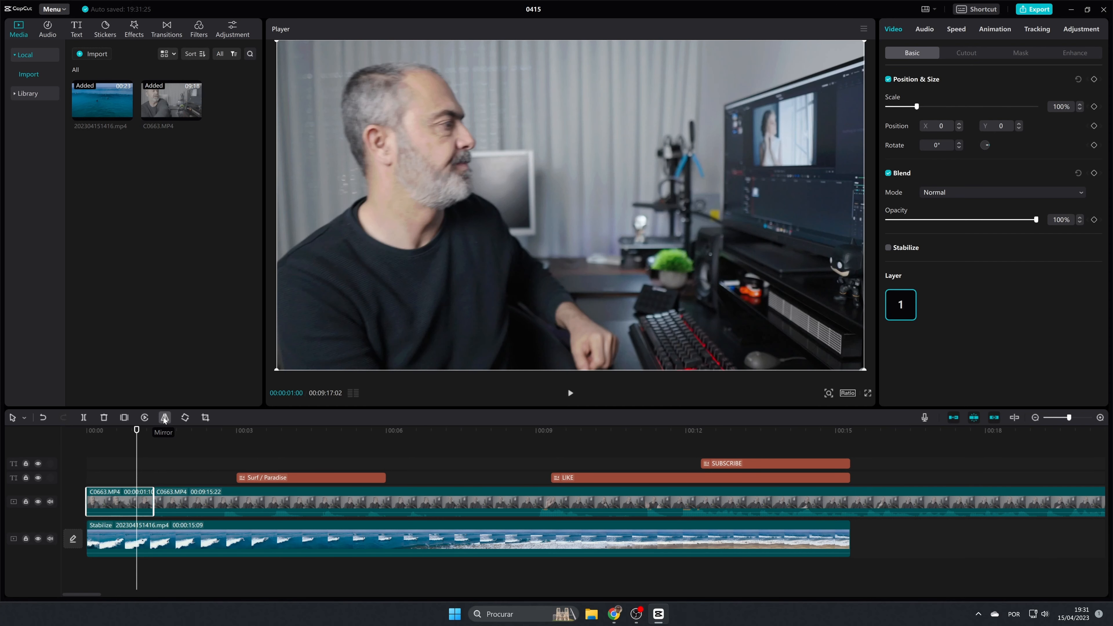
Rotate the first C0663 segment in 90° increments through a full 360°.
left_click(185, 419)
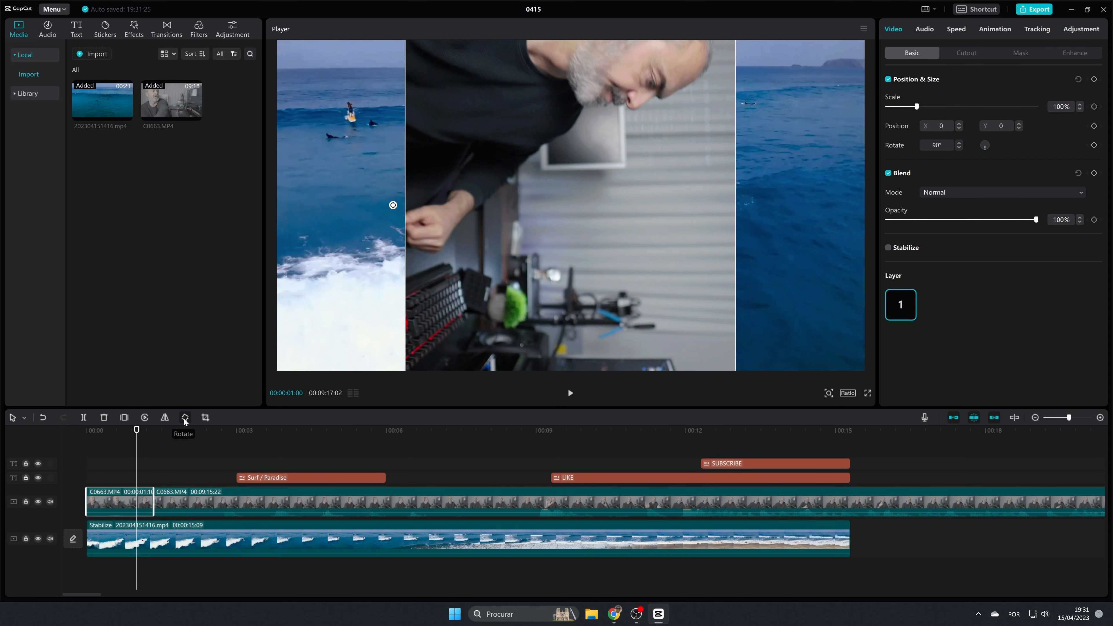
left_click(185, 419)
left_click(184, 419)
left_click(185, 419)
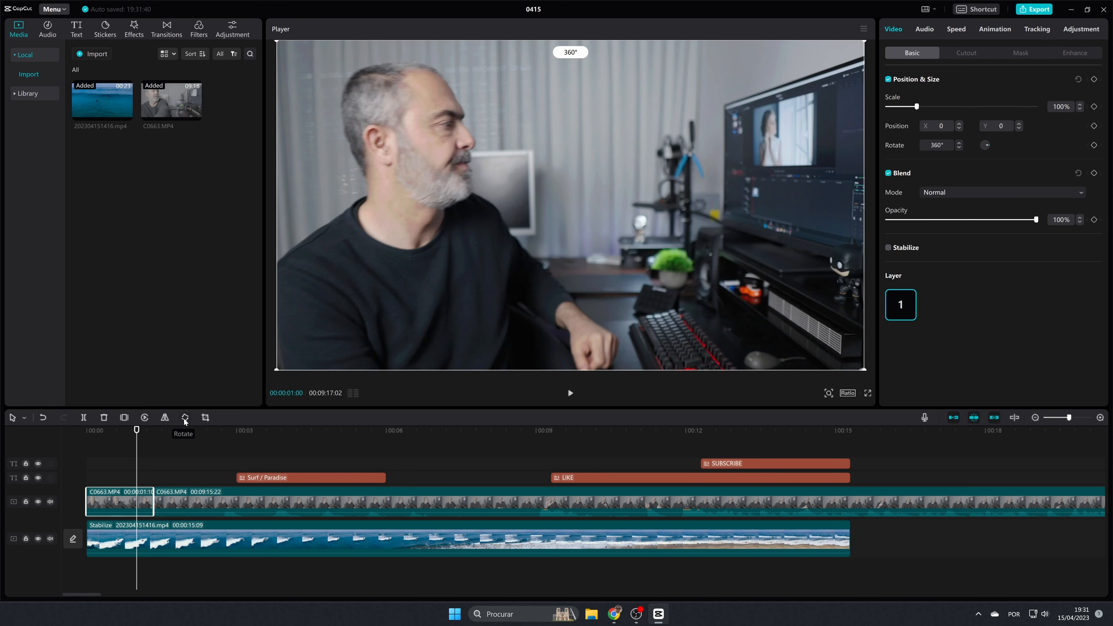
Try cropping the first C0663 segment to its upper-left area, reset the crop frame and close without applying it.
left_click(205, 419)
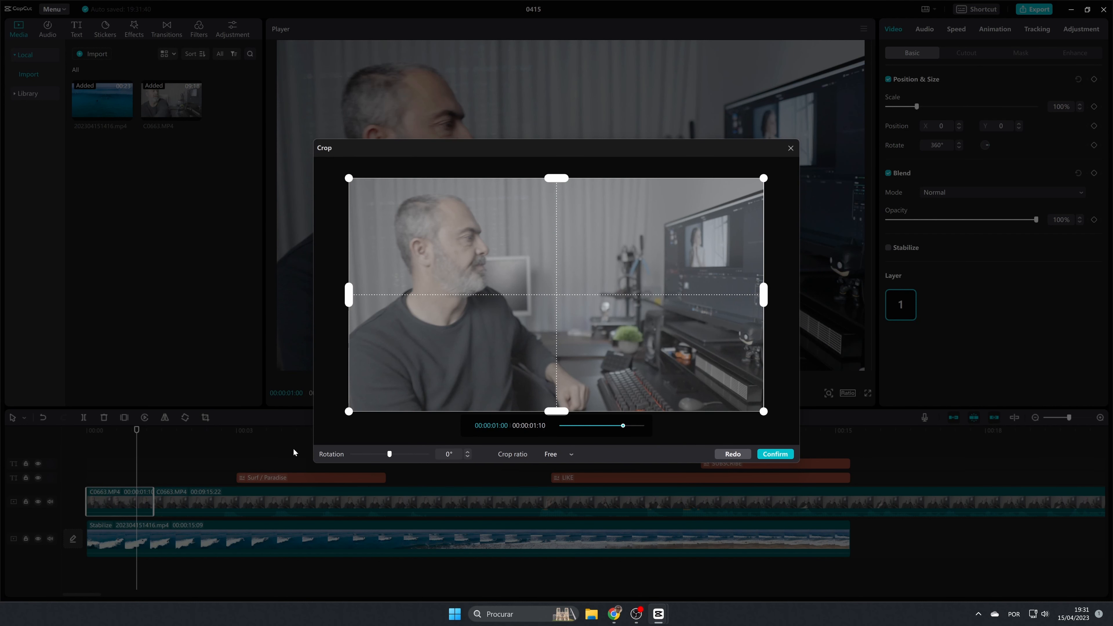
left_click_drag(349, 295, 324, 294)
mouse_move(552, 173)
left_mouse_down()
mouse_move(557, 308)
mouse_move(546, 154)
left_mouse_up()
mouse_move(764, 300)
left_mouse_down()
mouse_move(736, 300)
mouse_move(770, 305)
left_mouse_up()
left_click_drag(766, 414, 588, 318)
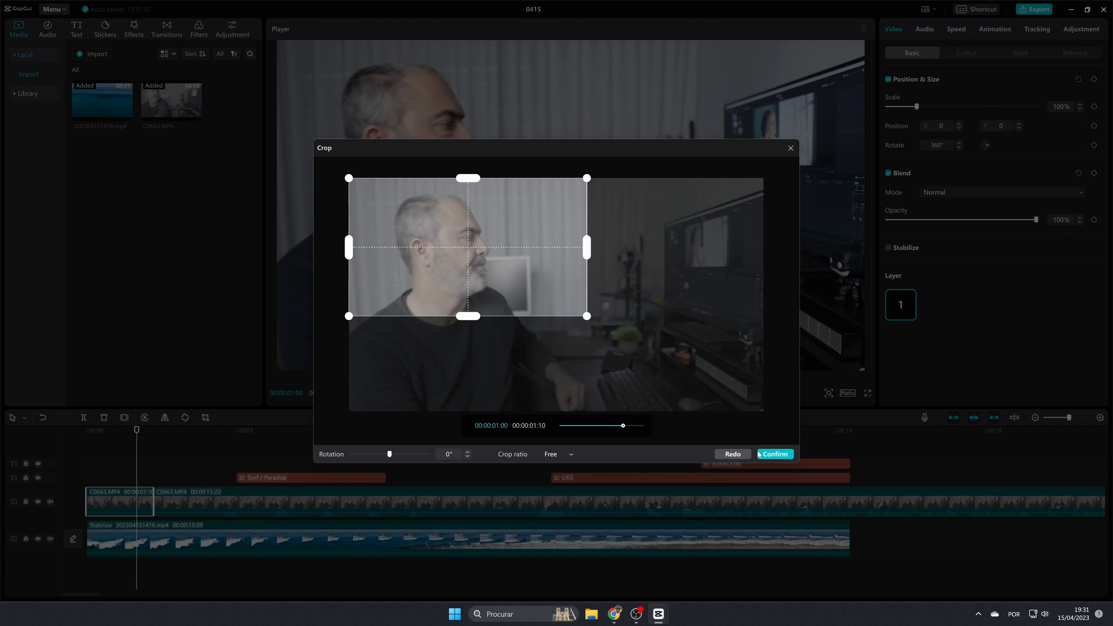
left_click(741, 455)
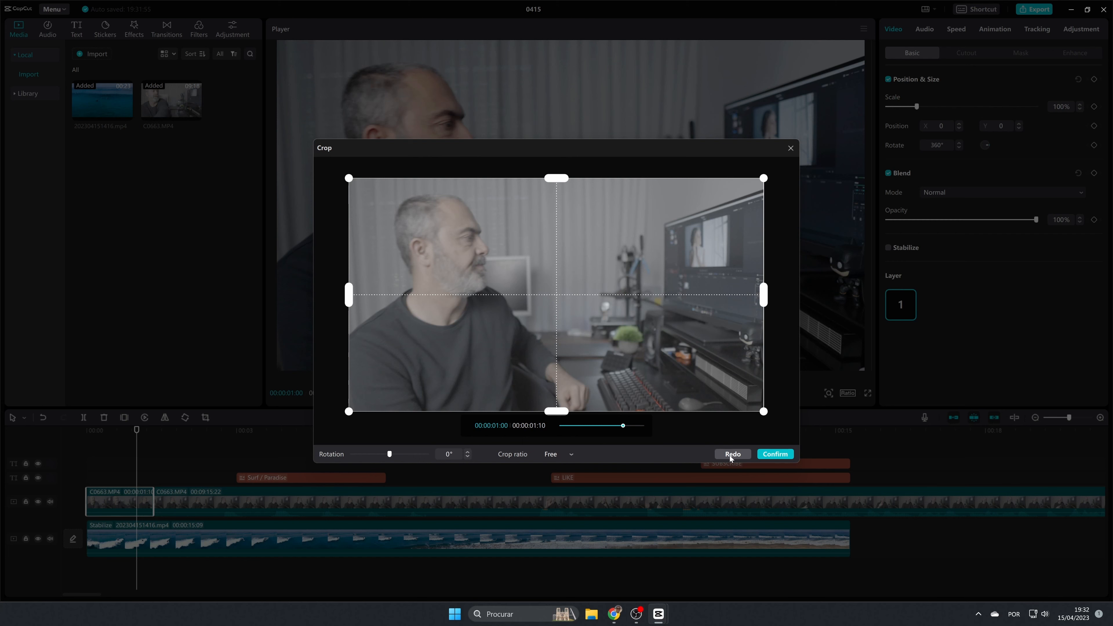
left_click(790, 148)
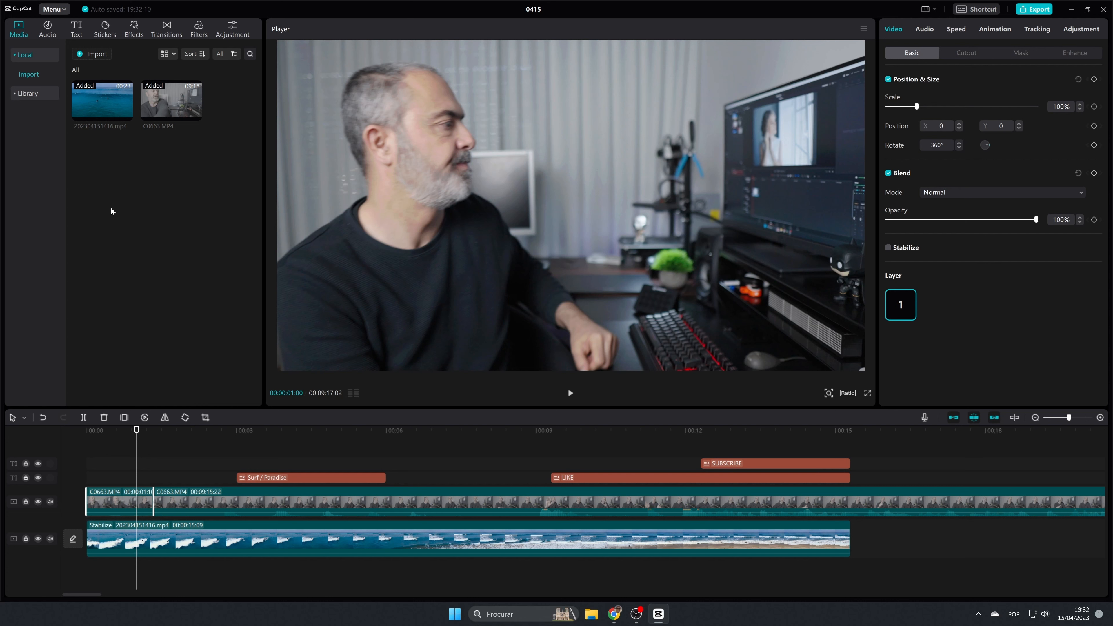
Add the Lazy Sunday music at the timeline start and the Heartbeat sound effect on a track below at about 2 seconds.
left_click(48, 29)
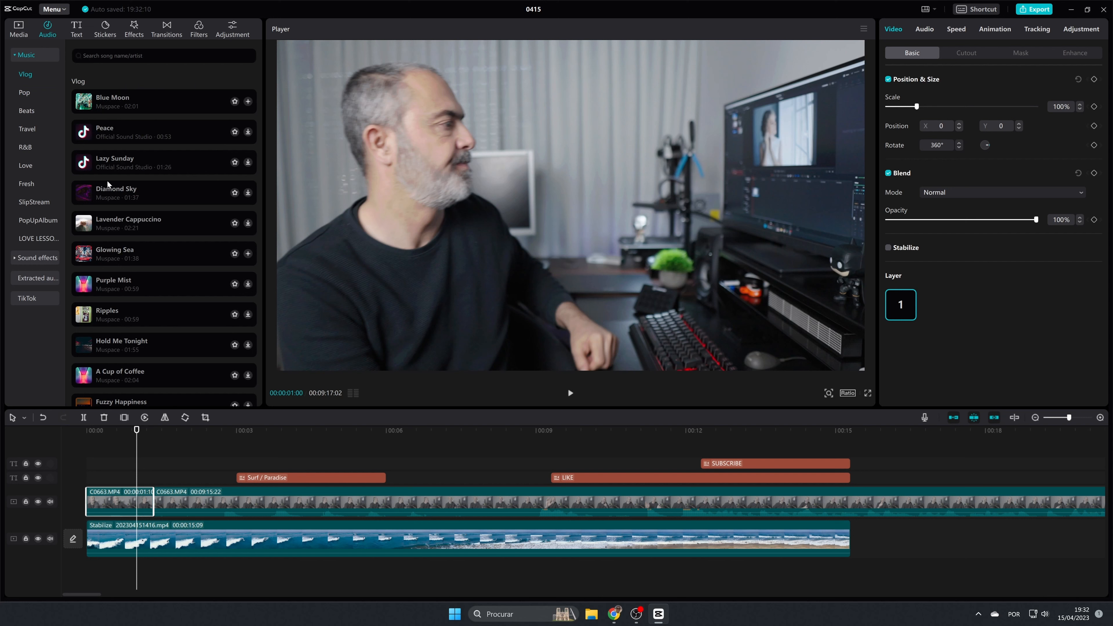
left_click_drag(125, 160, 85, 566)
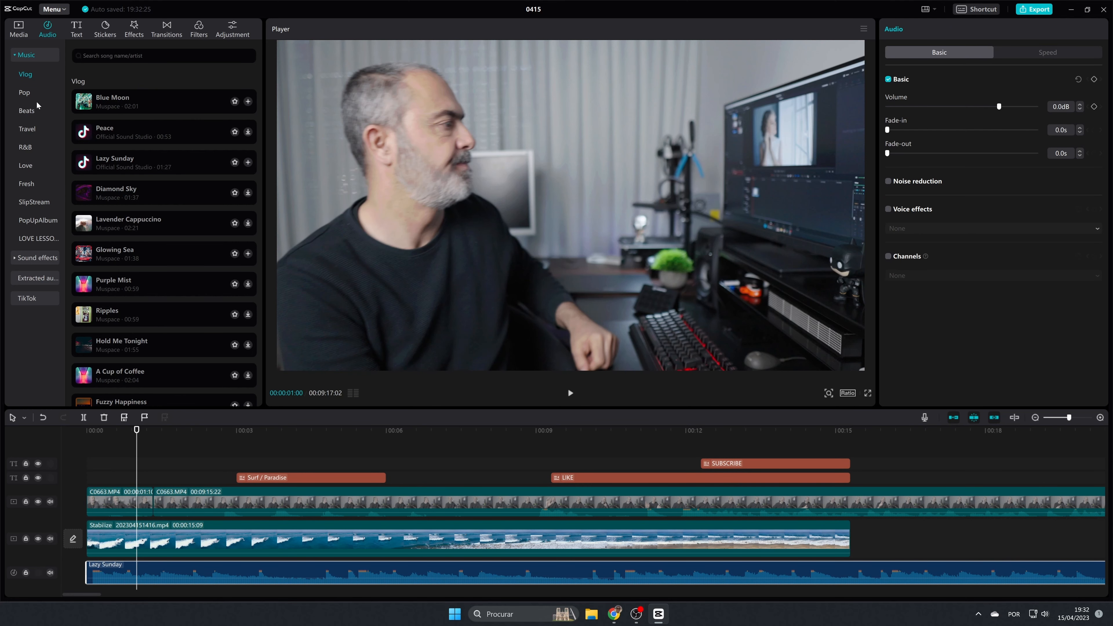
left_click(39, 259)
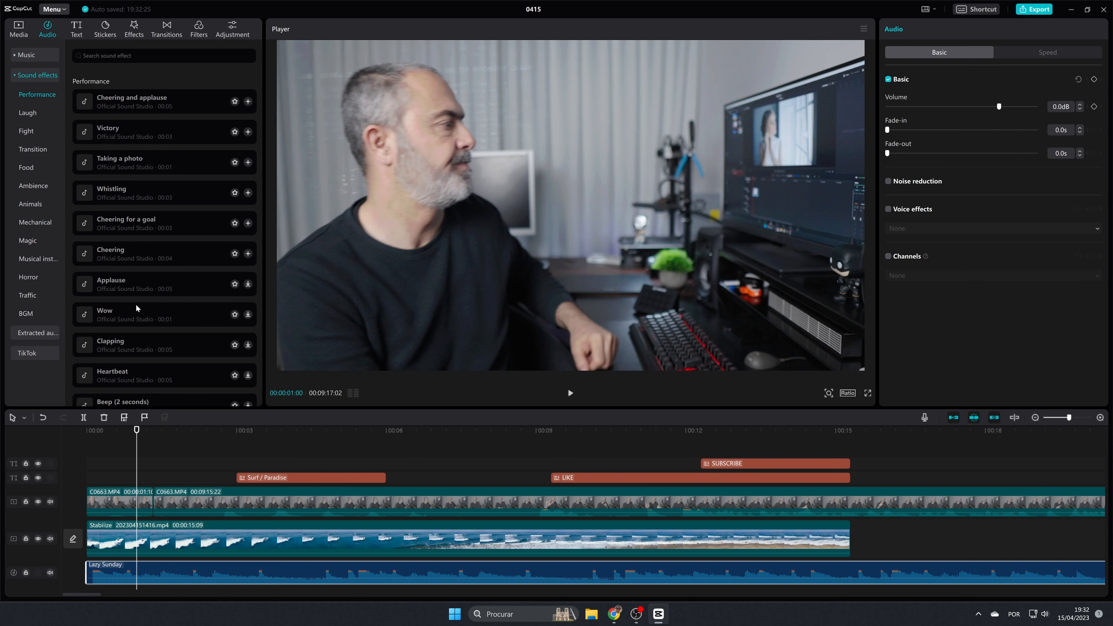
scroll(158, 282, "down", 3)
left_click_drag(118, 285, 189, 577)
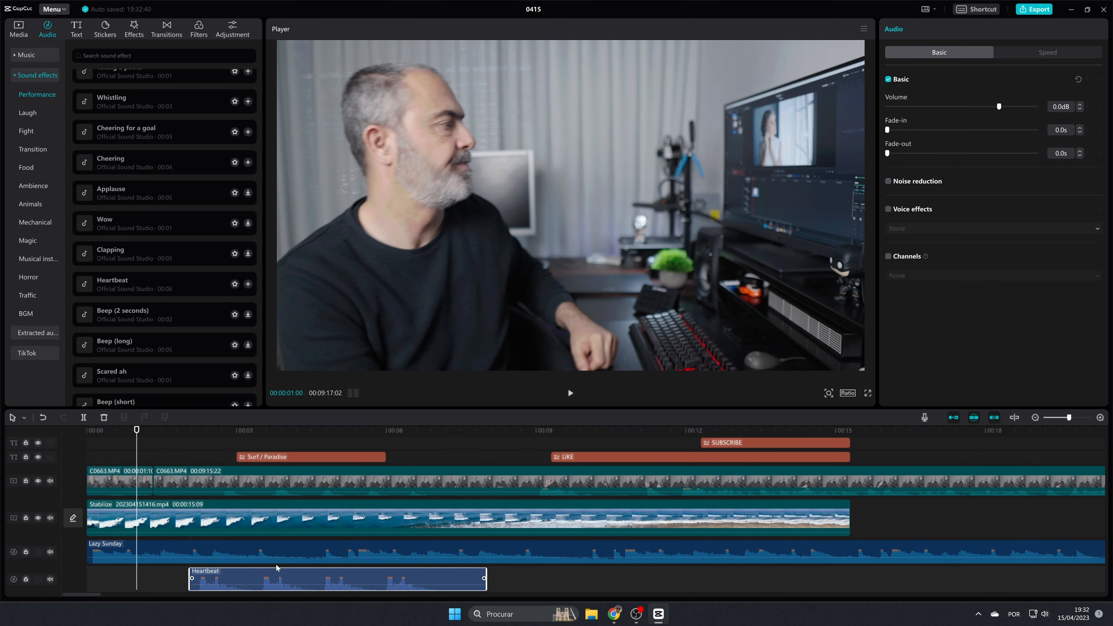
Add the trending SUPER DELICIOUS!! text template at the timeline start, just before the Surf / Paradise title.
left_click(76, 27)
mouse_move(74, 91)
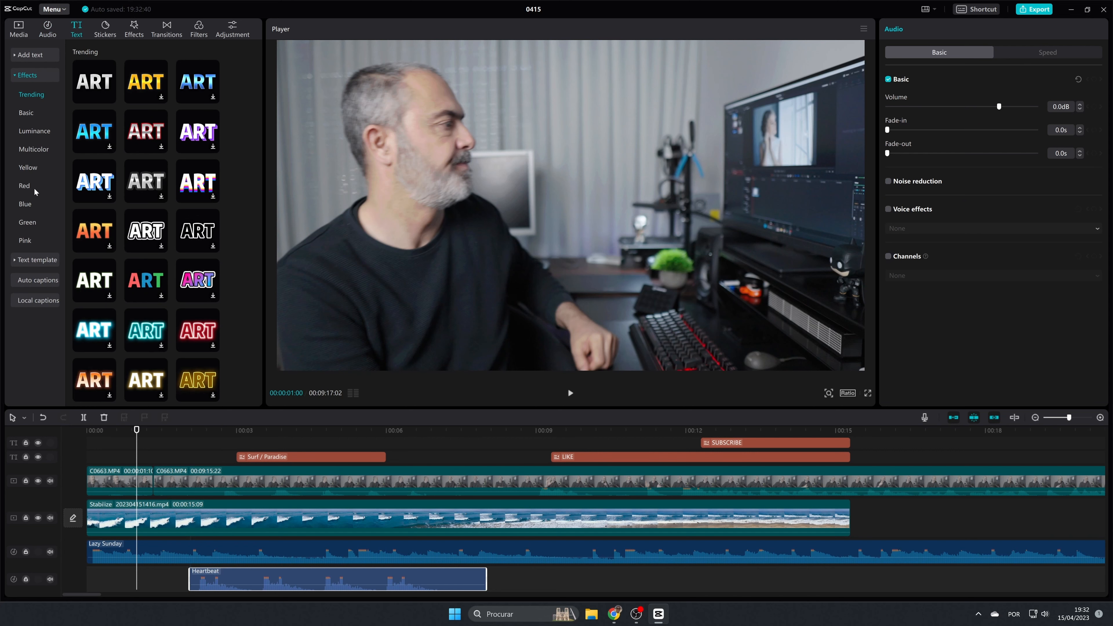
left_click(36, 260)
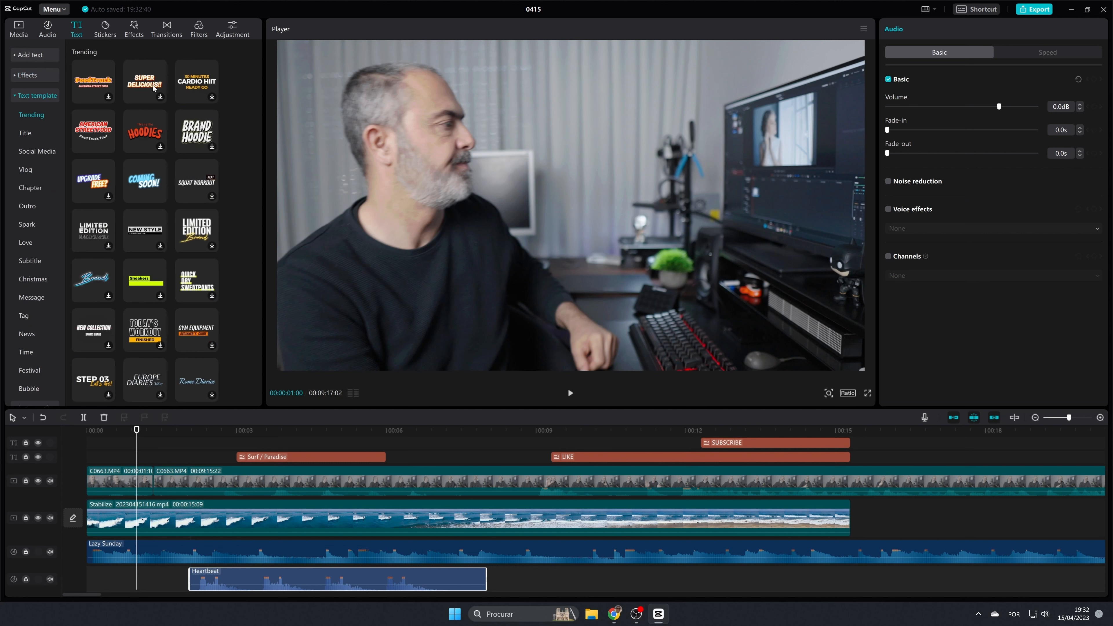
left_click_drag(145, 83, 88, 456)
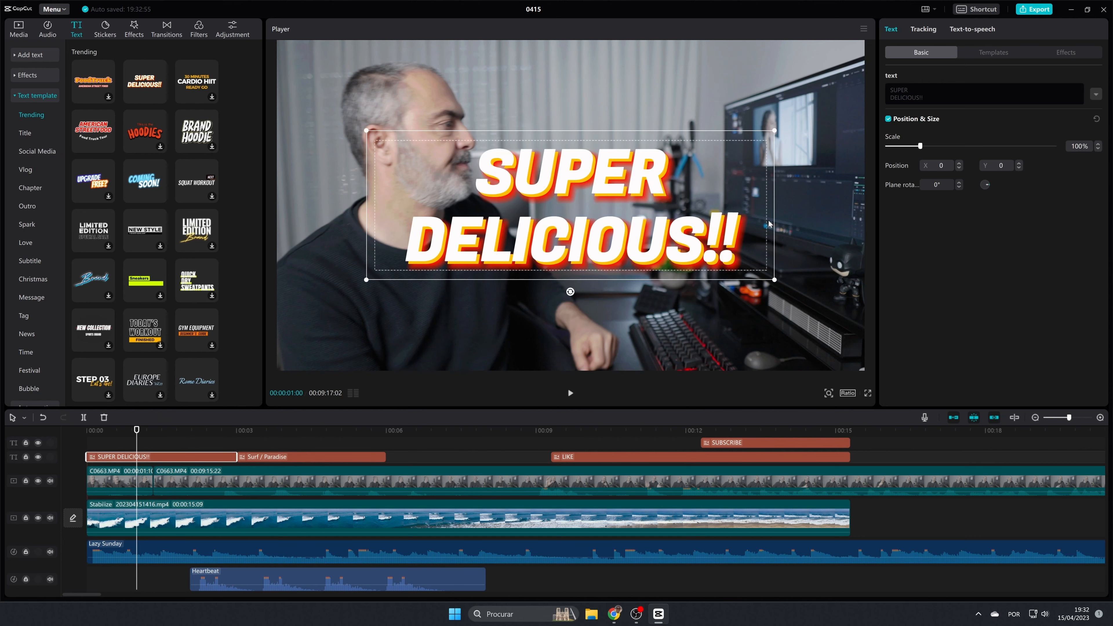
Set the SUPER DELICIOUS!! title's scale to 94% and replace its text with the person's first name.
mouse_move(926, 153)
left_mouse_down()
mouse_move(929, 143)
mouse_move(943, 150)
mouse_move(920, 149)
left_mouse_up()
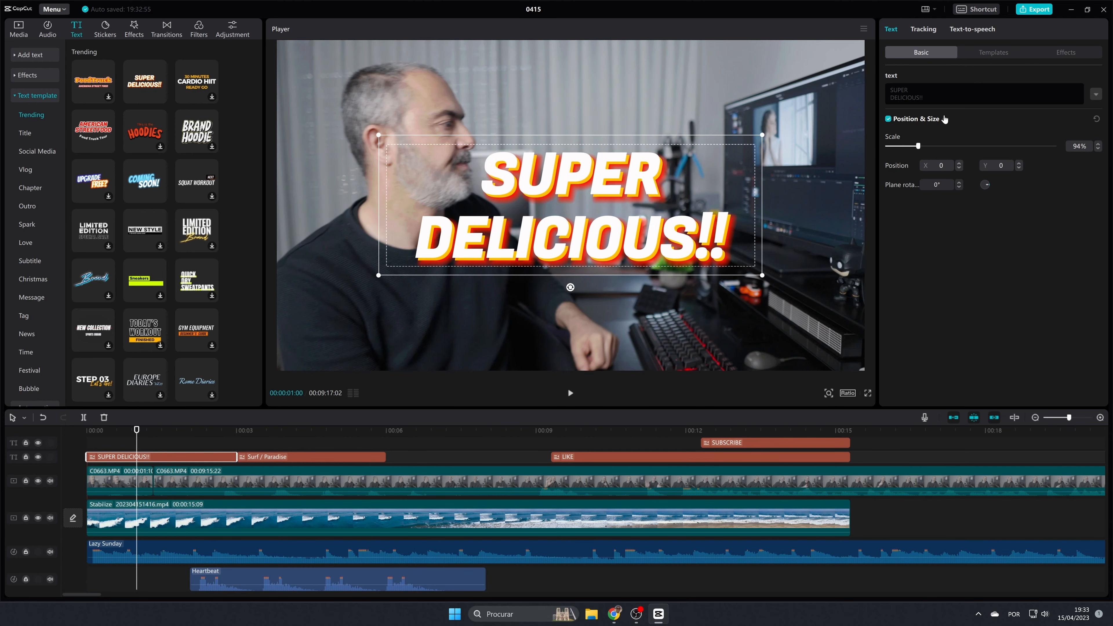
left_click_drag(931, 99, 848, 82)
type("Paulo")
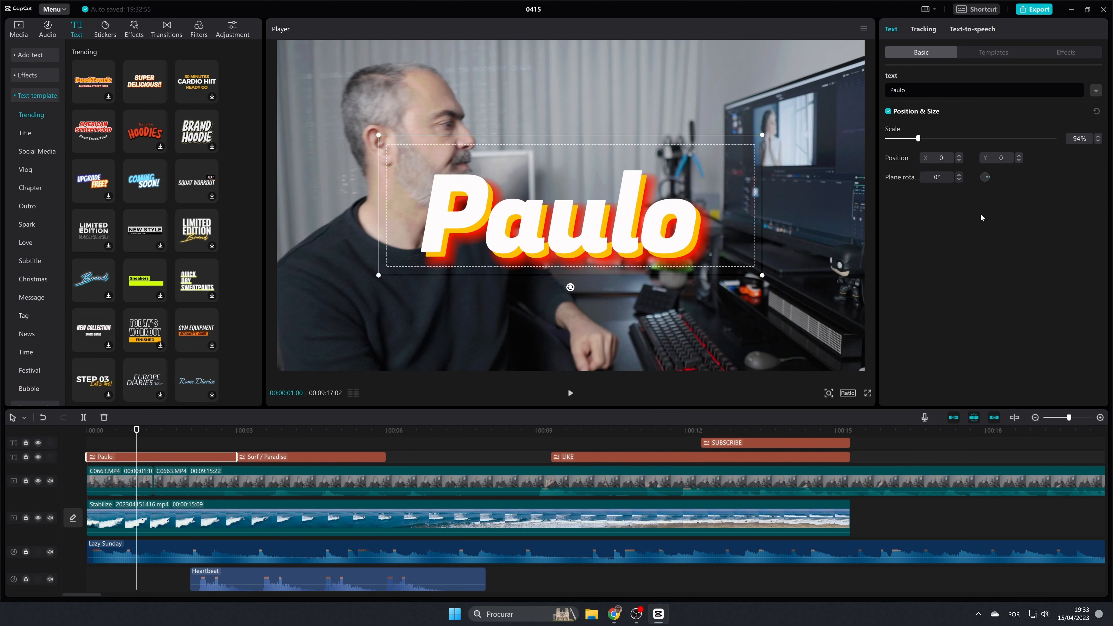
Change the first title's template to the orange NEWYEAR design.
left_click(994, 52)
left_click(940, 95)
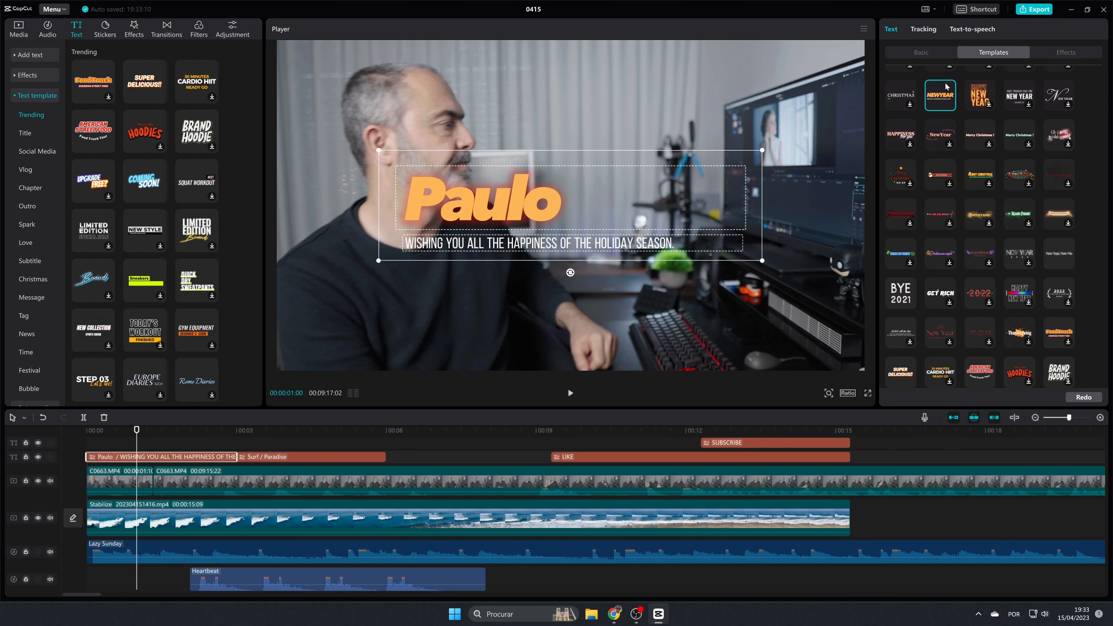
Keep the orange NEWYEAR template on the first title and replace its holiday greeting line with Subscribe.
left_click(903, 136)
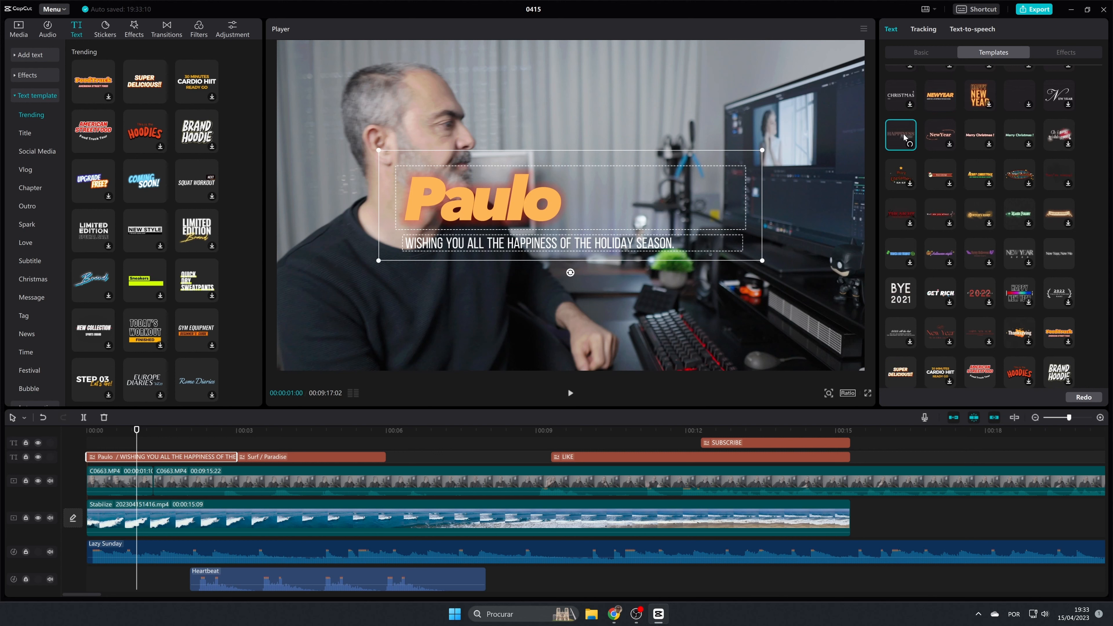
left_click(941, 100)
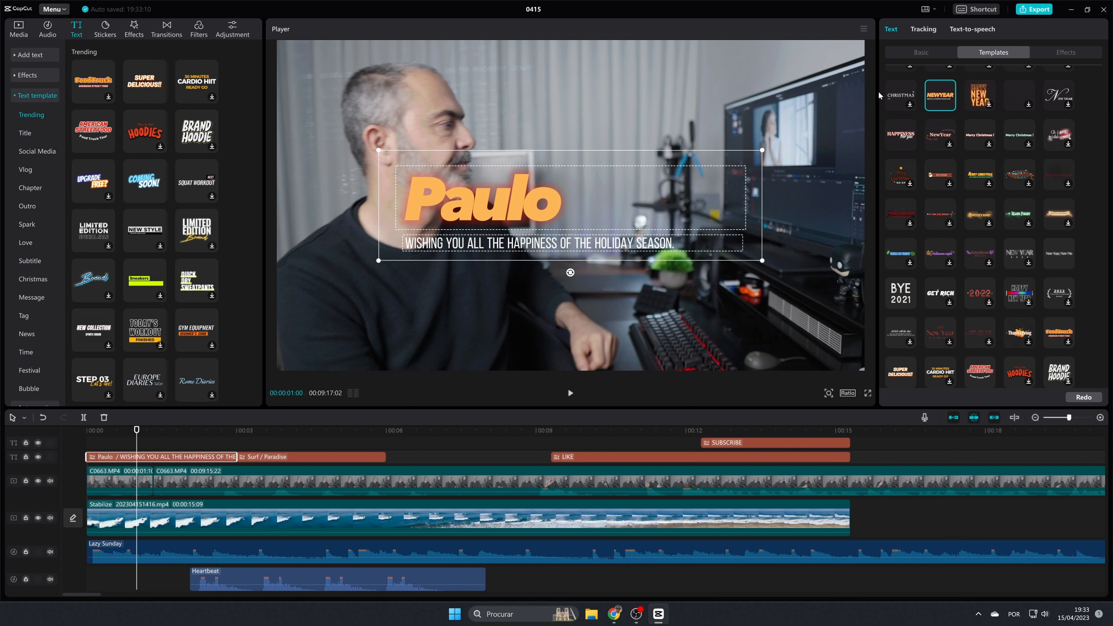
left_click(920, 55)
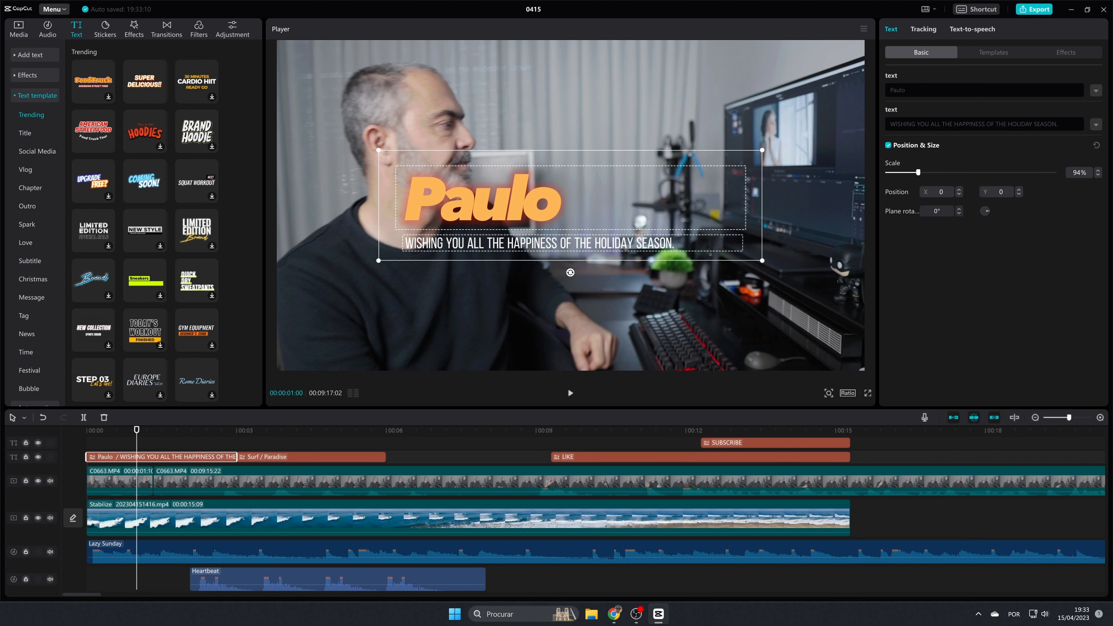
left_click_drag(1058, 124, 854, 112)
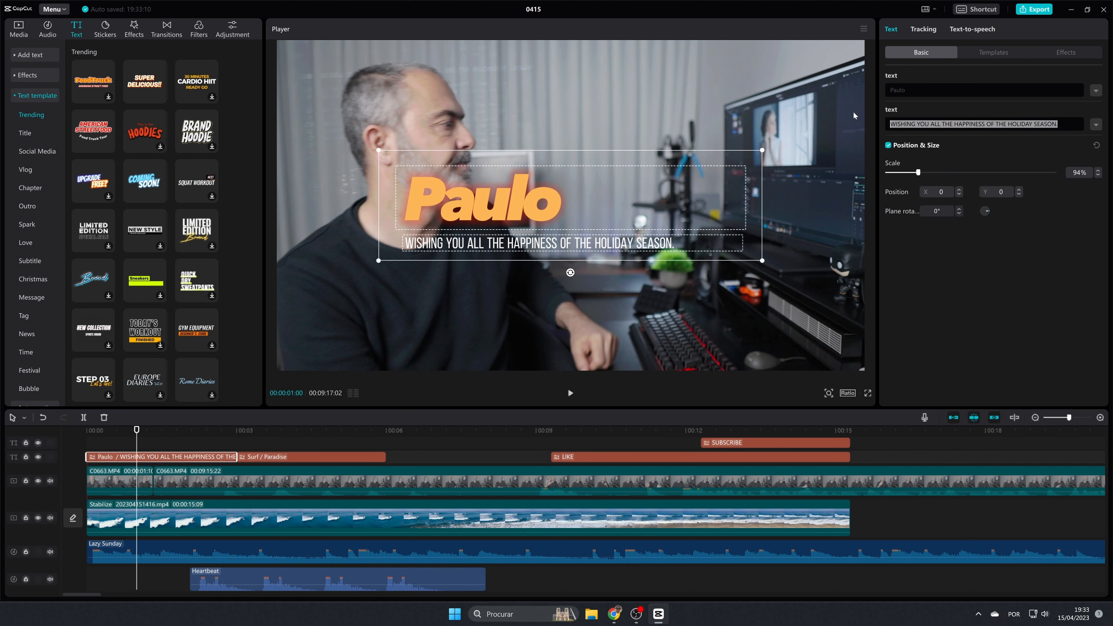
key("BackSpace")
type("Suns")
key("BackSpace")
key("BackSpace")
key("BackSpace")
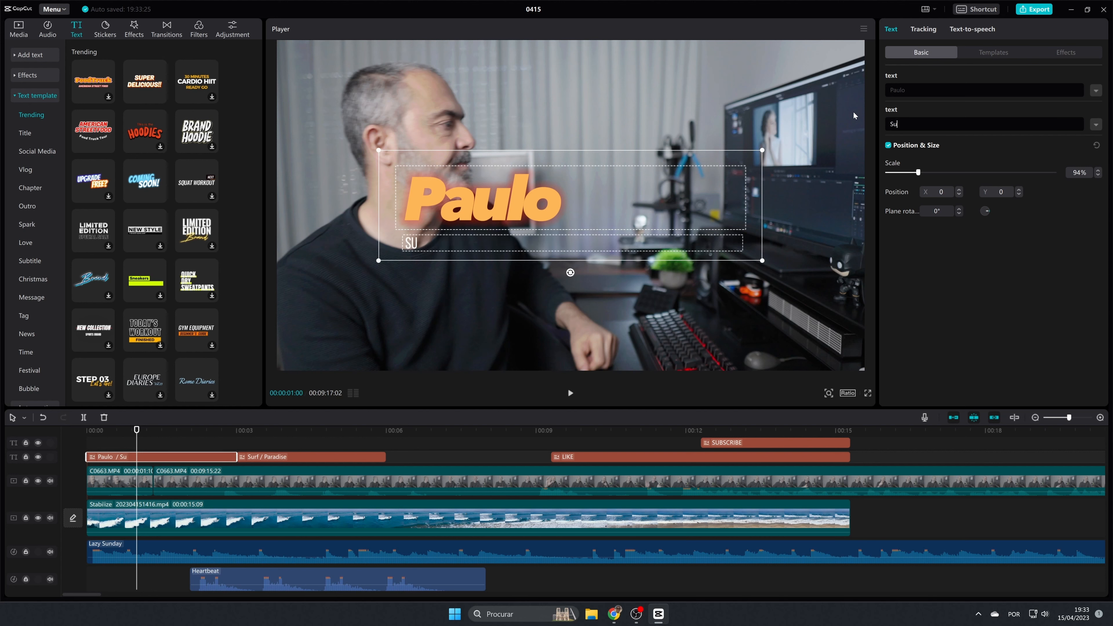
type("bscribe")
Keep the first title's rotation at 0° and apply the cream lettering effect with a dark outline to its Subscribe line.
left_click(960, 214)
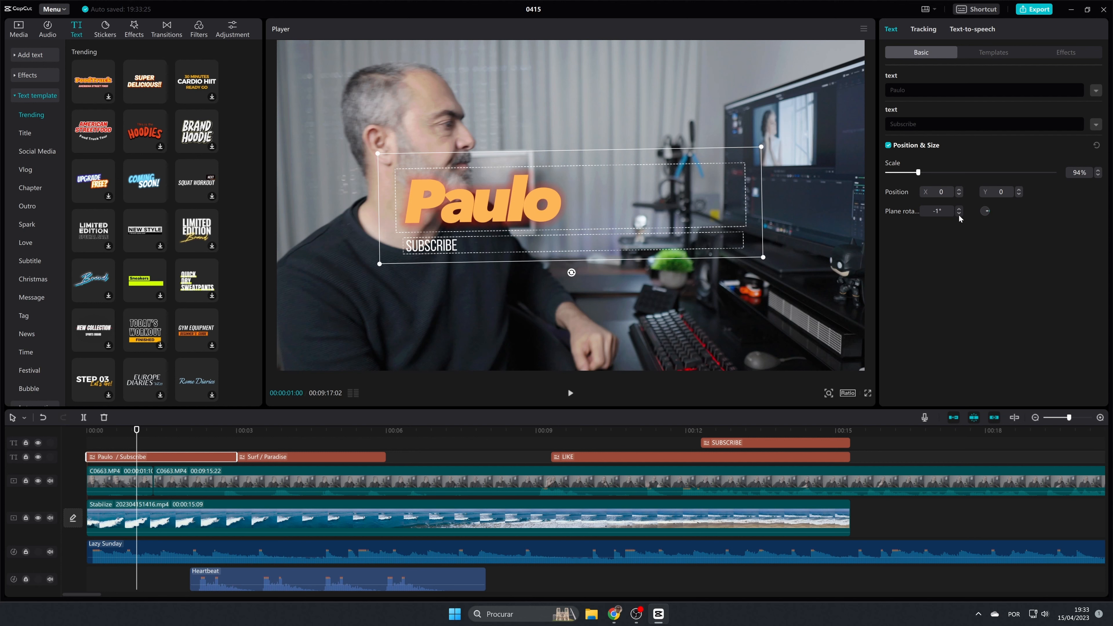
left_click(959, 209)
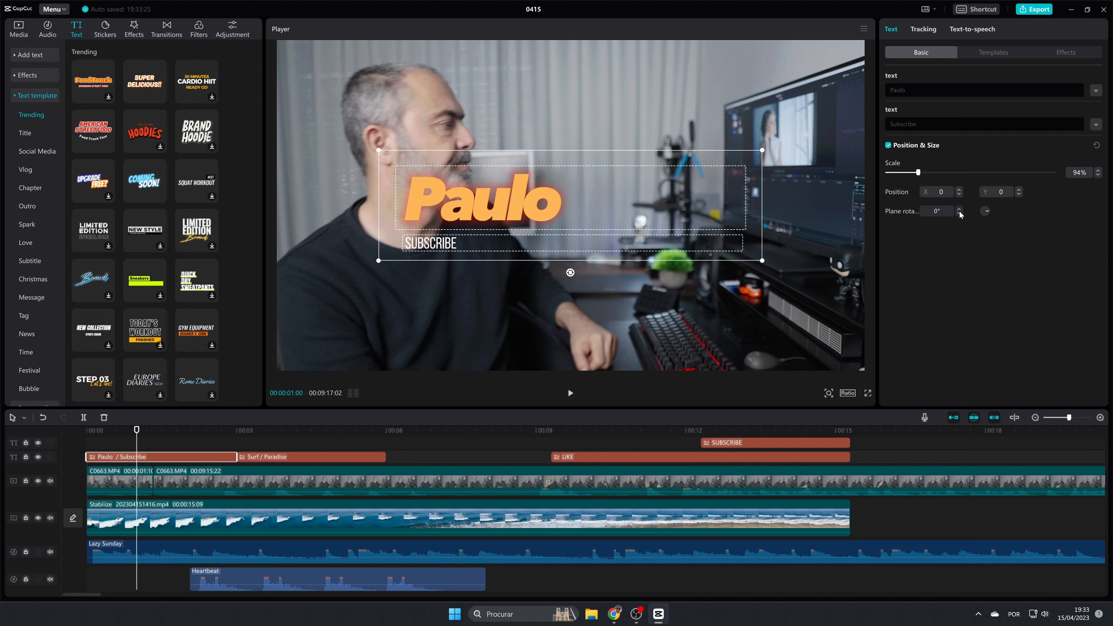
left_click(1017, 53)
left_click(1066, 52)
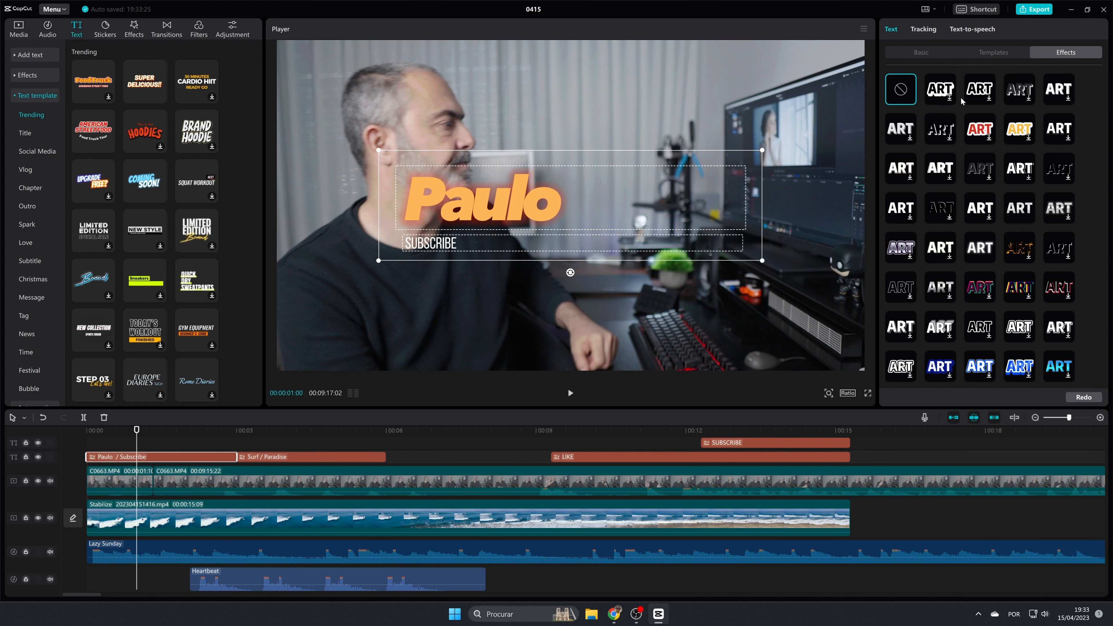
left_click(986, 96)
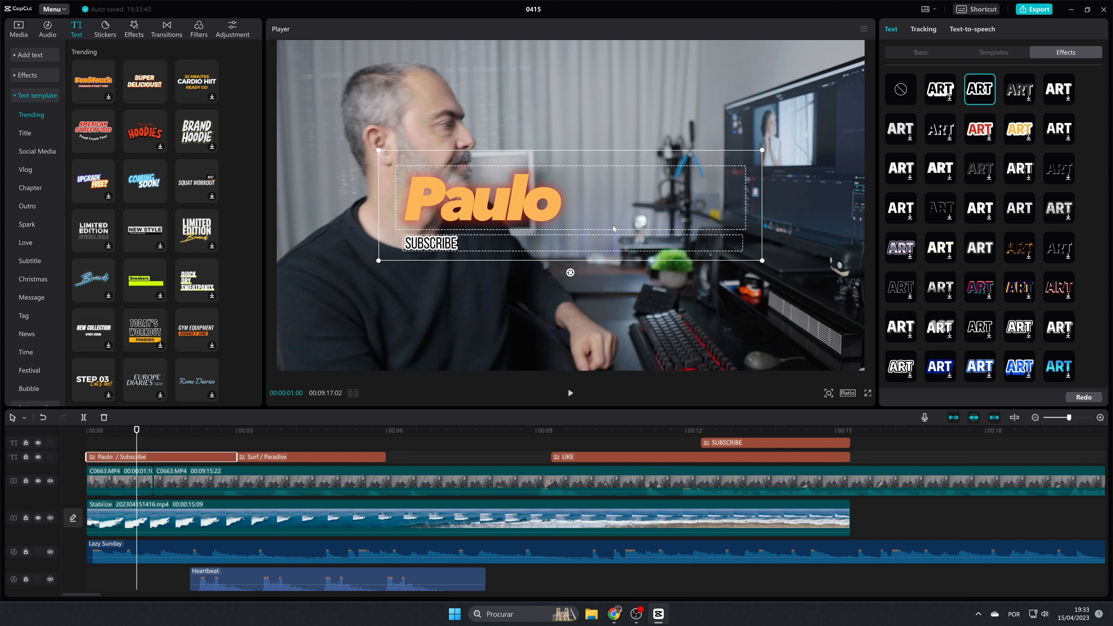
left_click(907, 253)
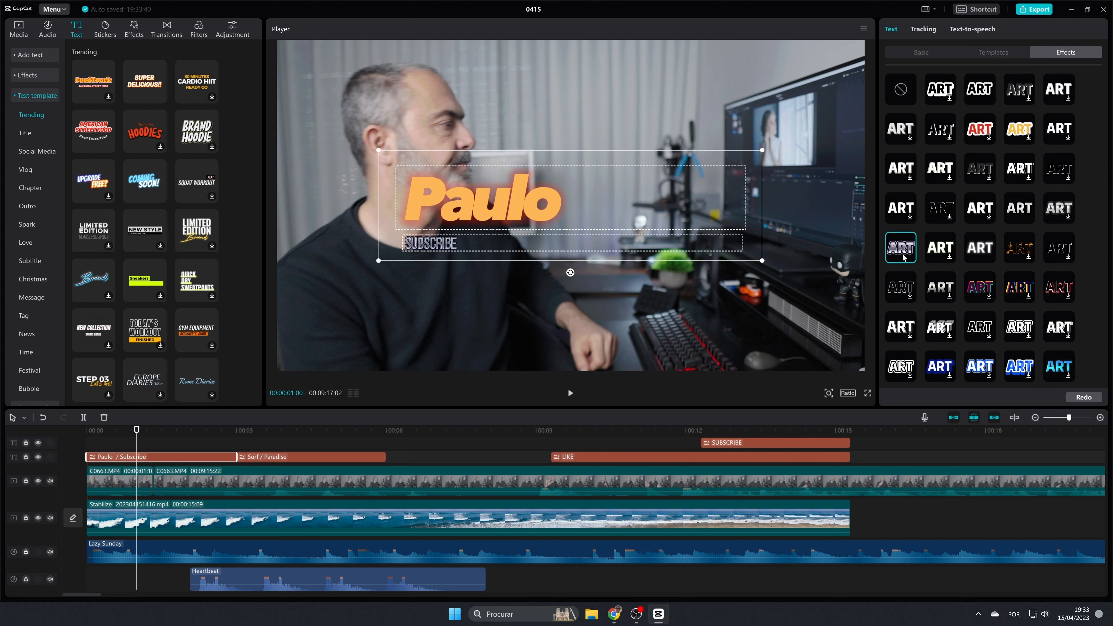
left_click(950, 253)
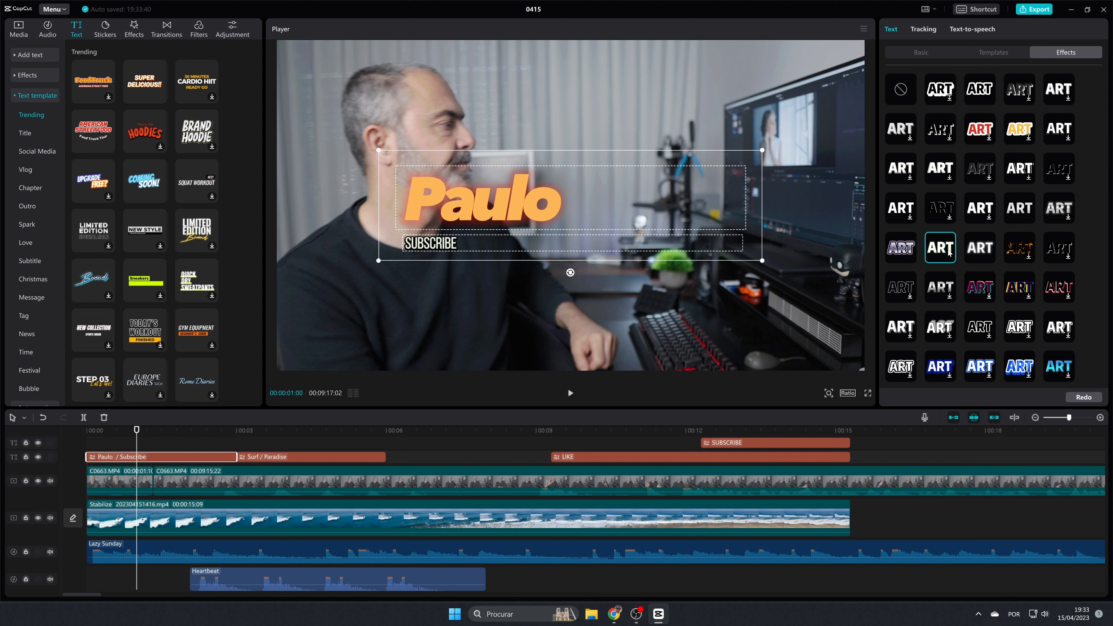
left_click(928, 49)
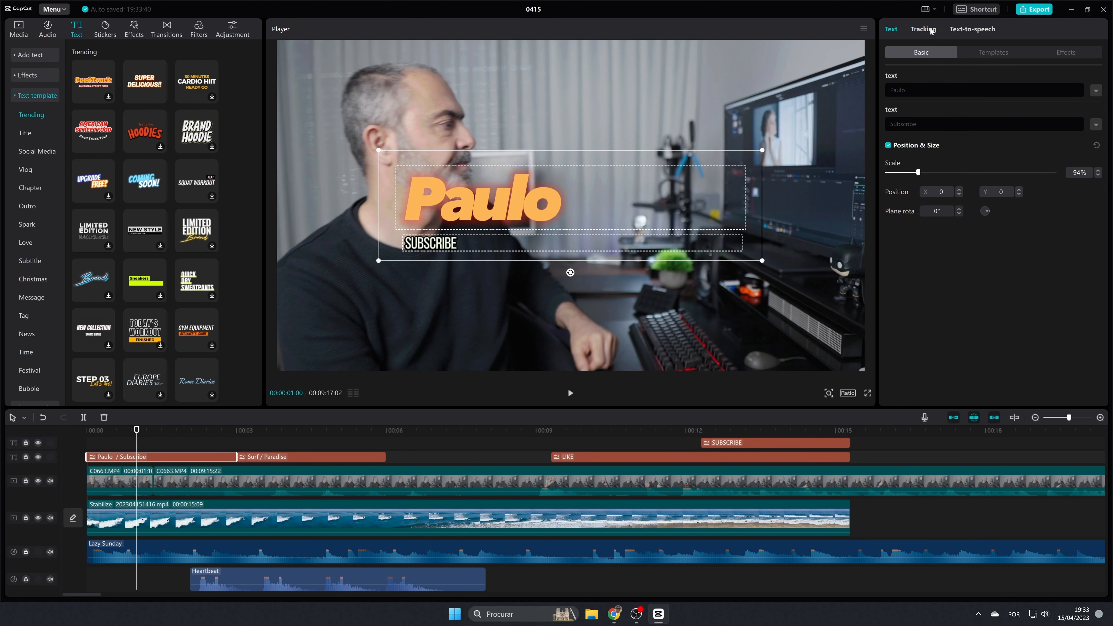
left_click(931, 30)
left_click(975, 29)
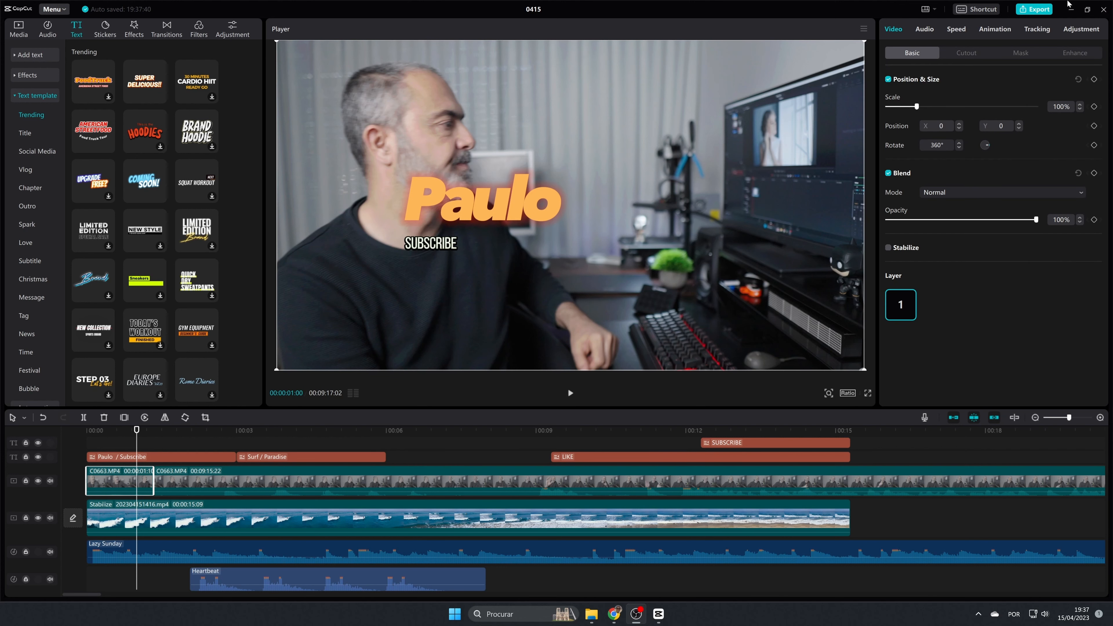
Set up the video export with the title Test and the Canal Youtube/Temp folder on drive G as its destination.
left_click(1036, 9)
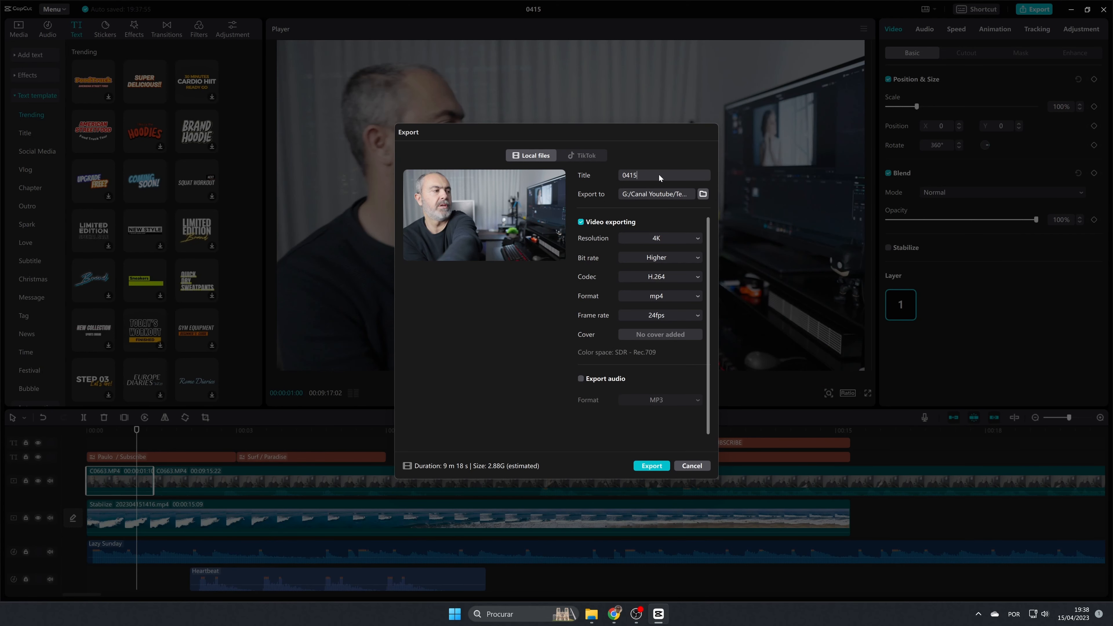
type("Test")
left_click(703, 194)
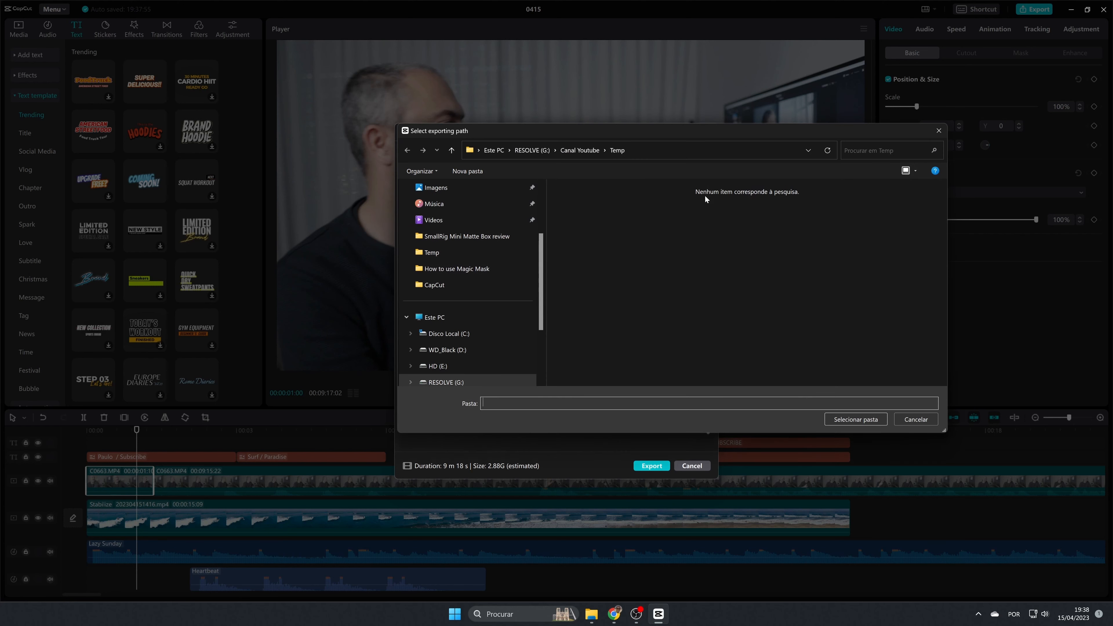
left_click(856, 418)
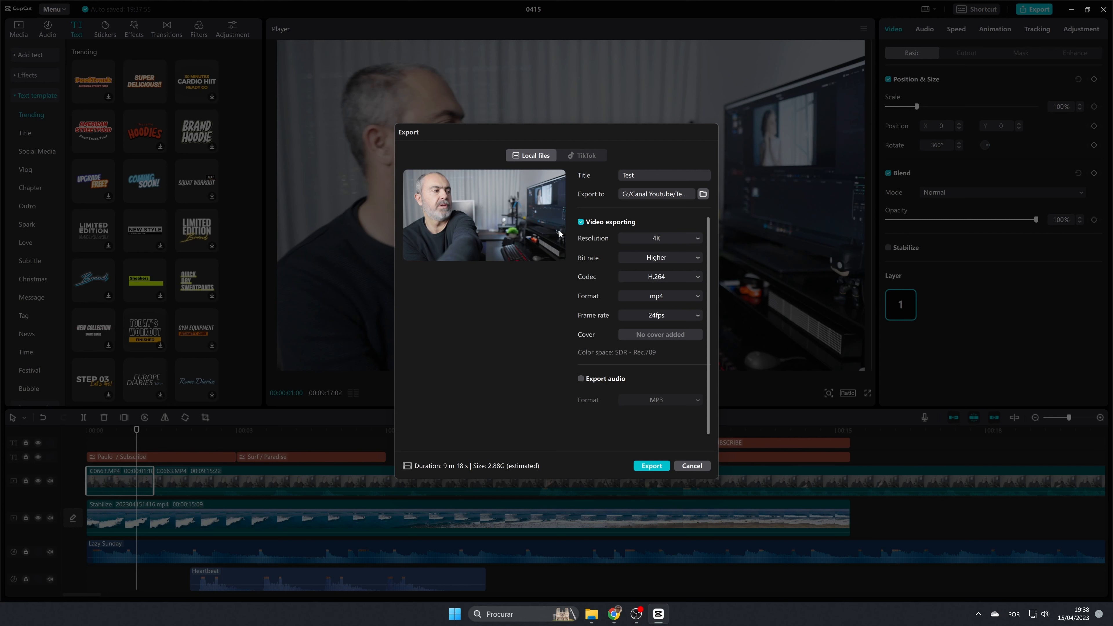